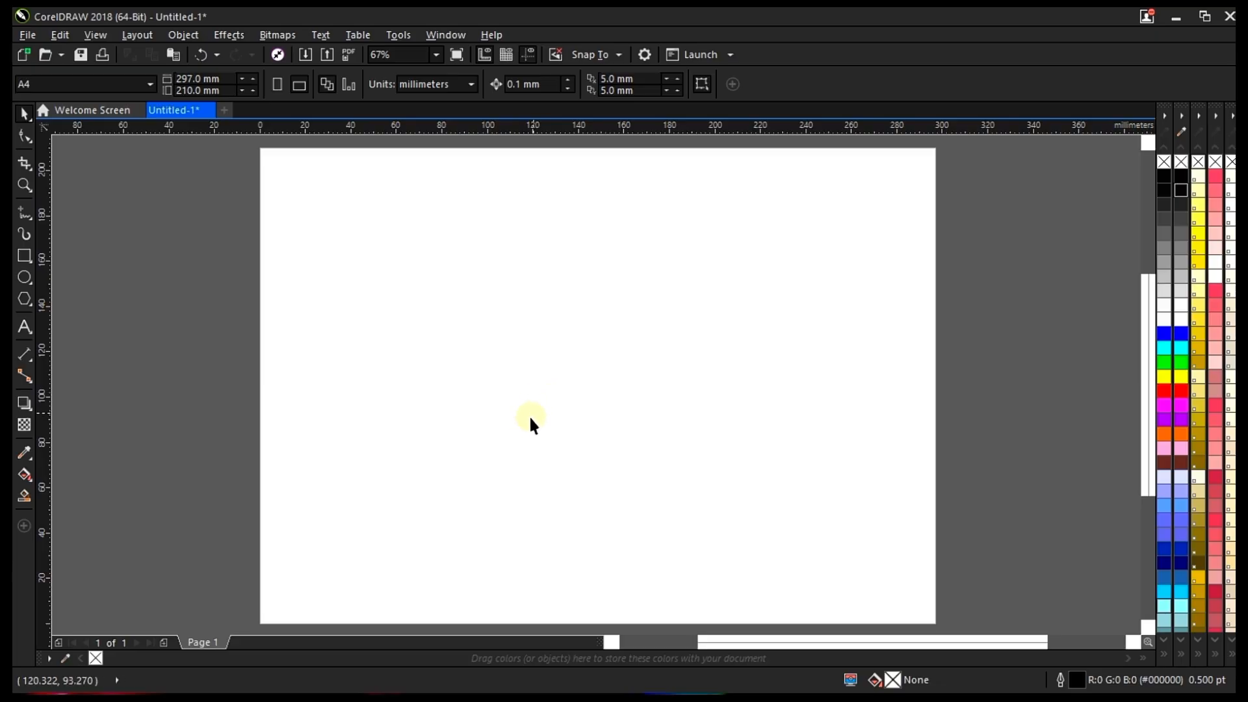
Switch to Photoshop and open the image 3932d37539e6a5cadd8d966d88f8efff.jpg from the Image Outline Practical folder on the Desktop.
{"action": "mouse_move", "coordinate": [512, 692]}
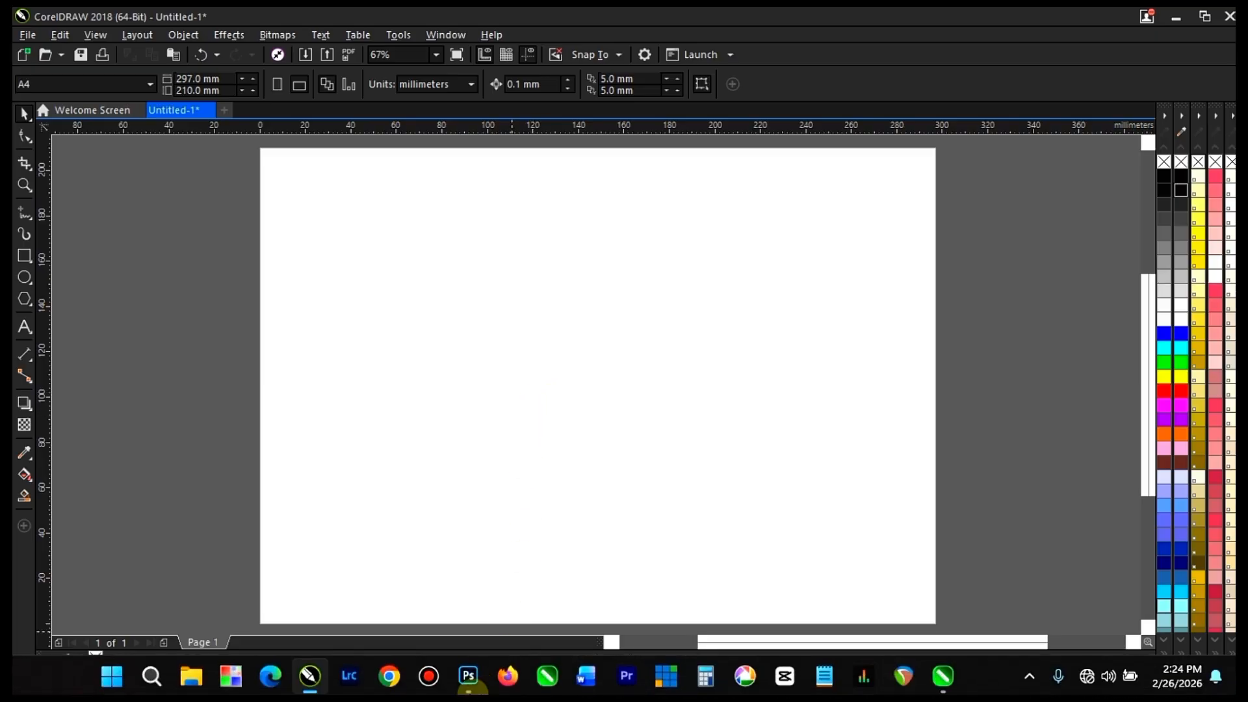
{"action": "left_click", "coordinate": [468, 677]}
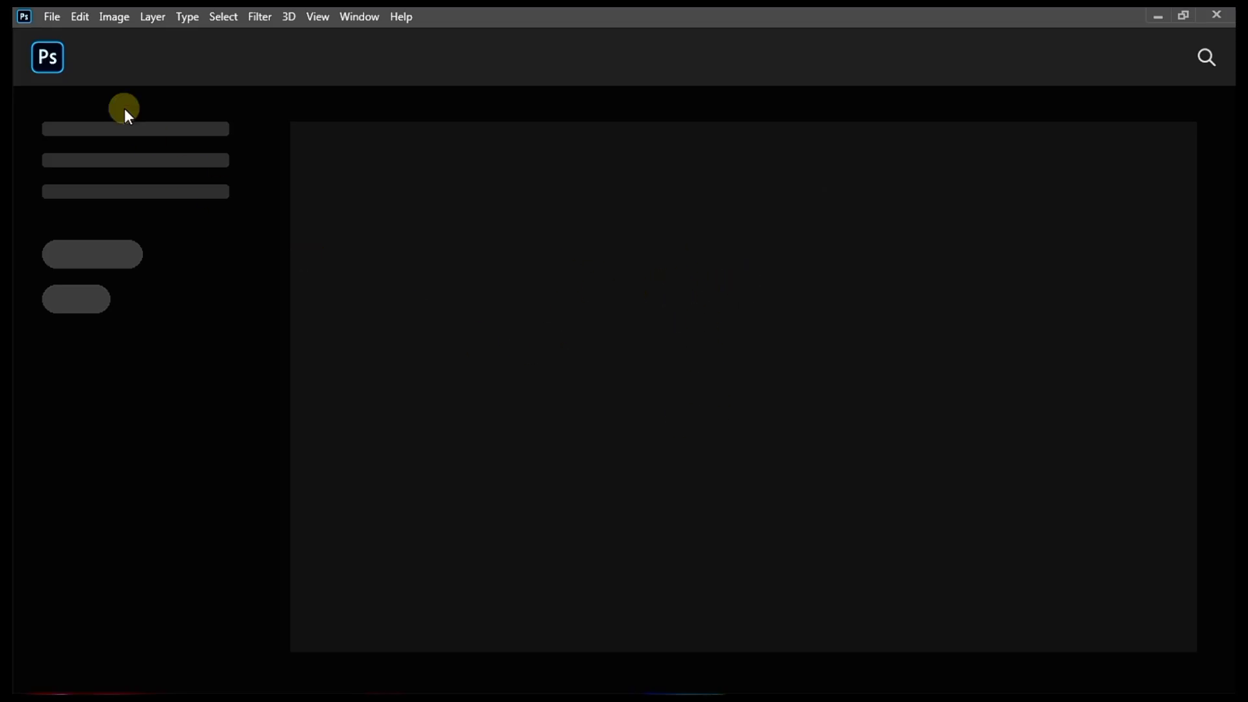
{"action": "left_click", "coordinate": [54, 24]}
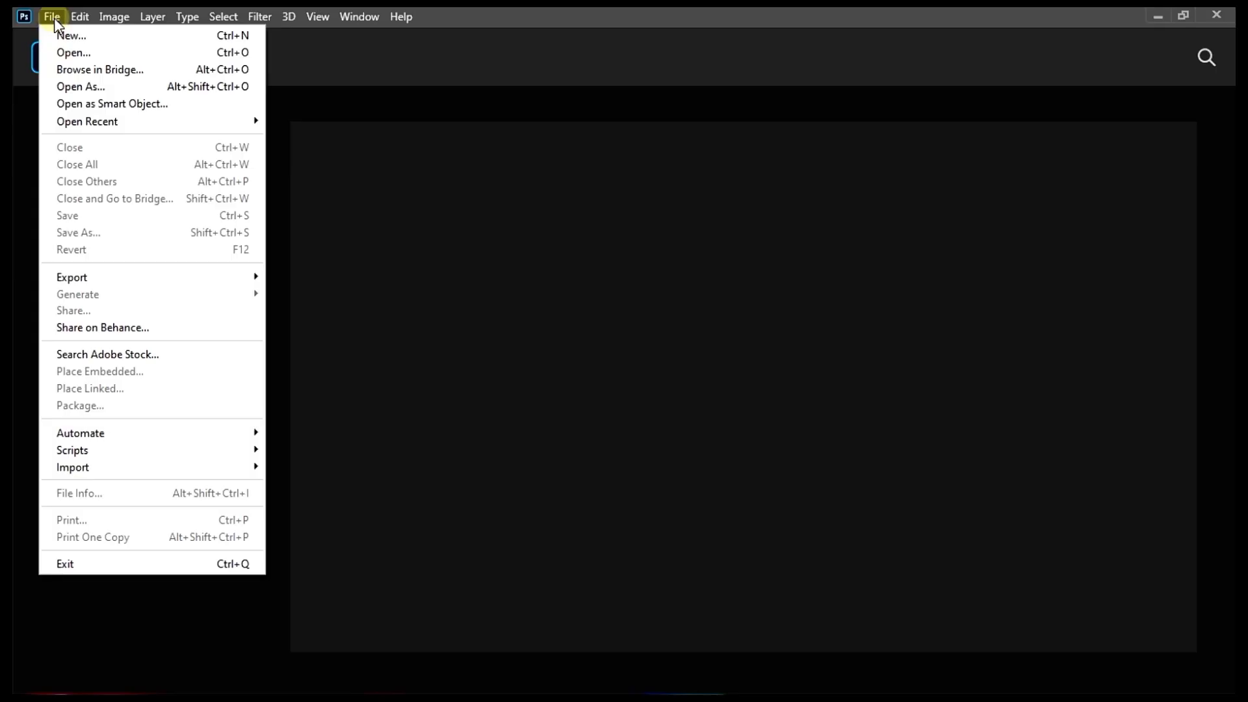
{"action": "left_click", "coordinate": [68, 52]}
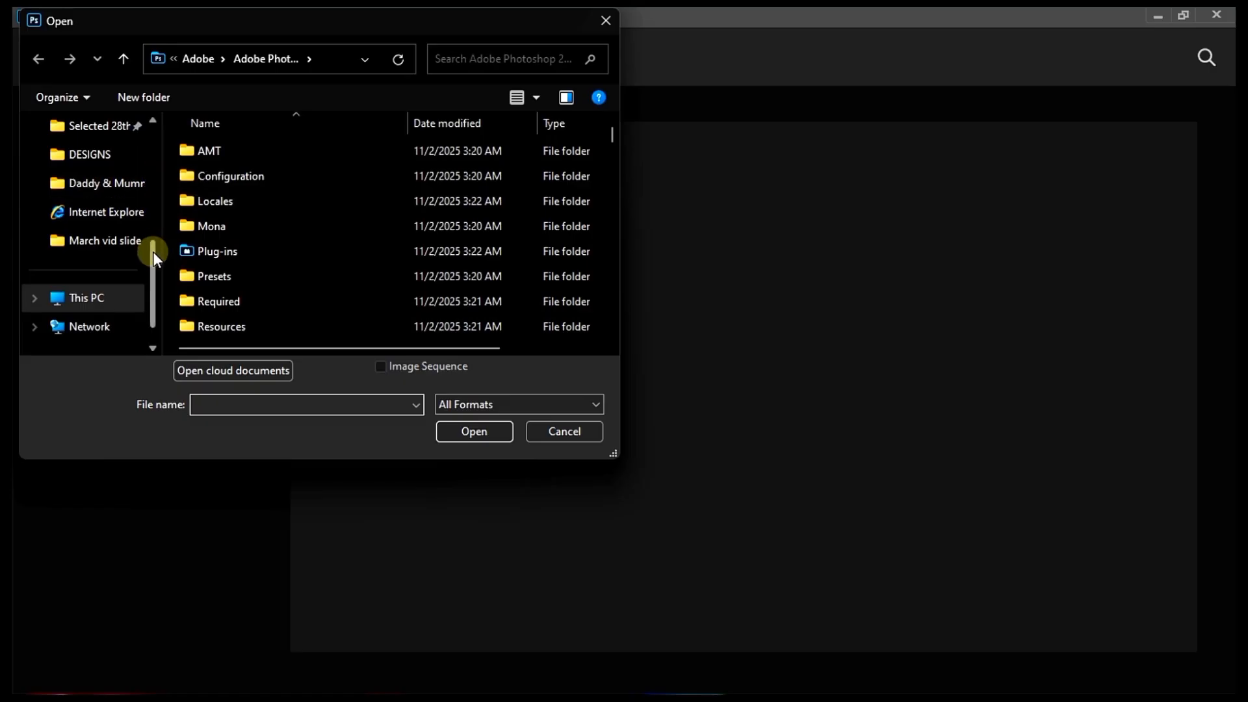
{"action": "scroll", "coordinate": [146, 239], "scroll_direction": "up", "scroll_amount": 1}
{"action": "left_click_drag", "start_coordinate": [149, 239], "coordinate": [157, 154]}
{"action": "left_click", "coordinate": [104, 185]}
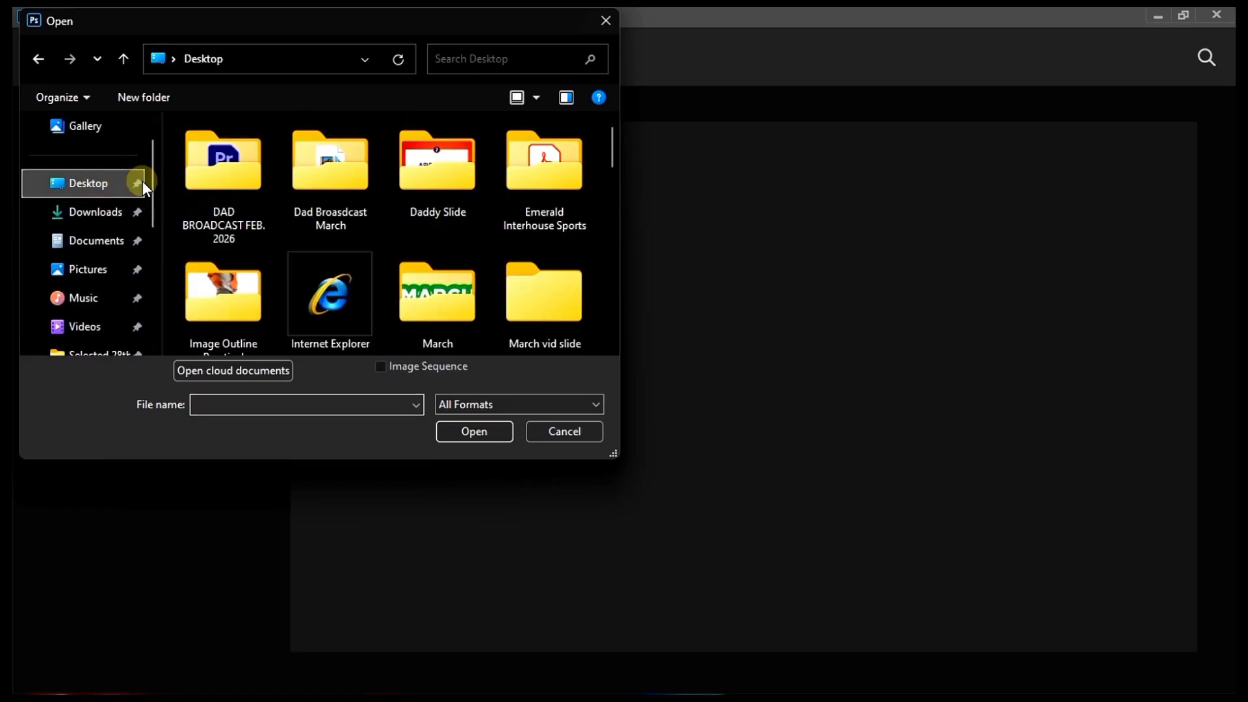
{"action": "scroll", "coordinate": [568, 290], "scroll_direction": "down", "scroll_amount": 2}
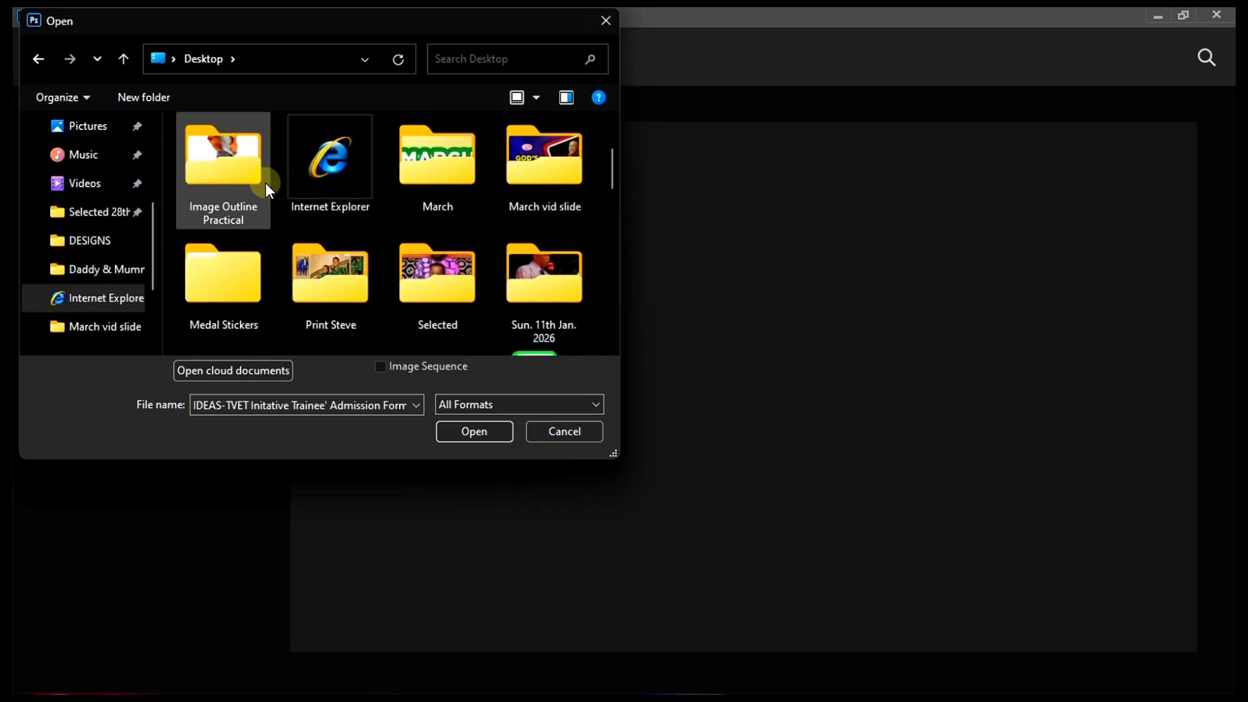
{"action": "double_click", "coordinate": [230, 165]}
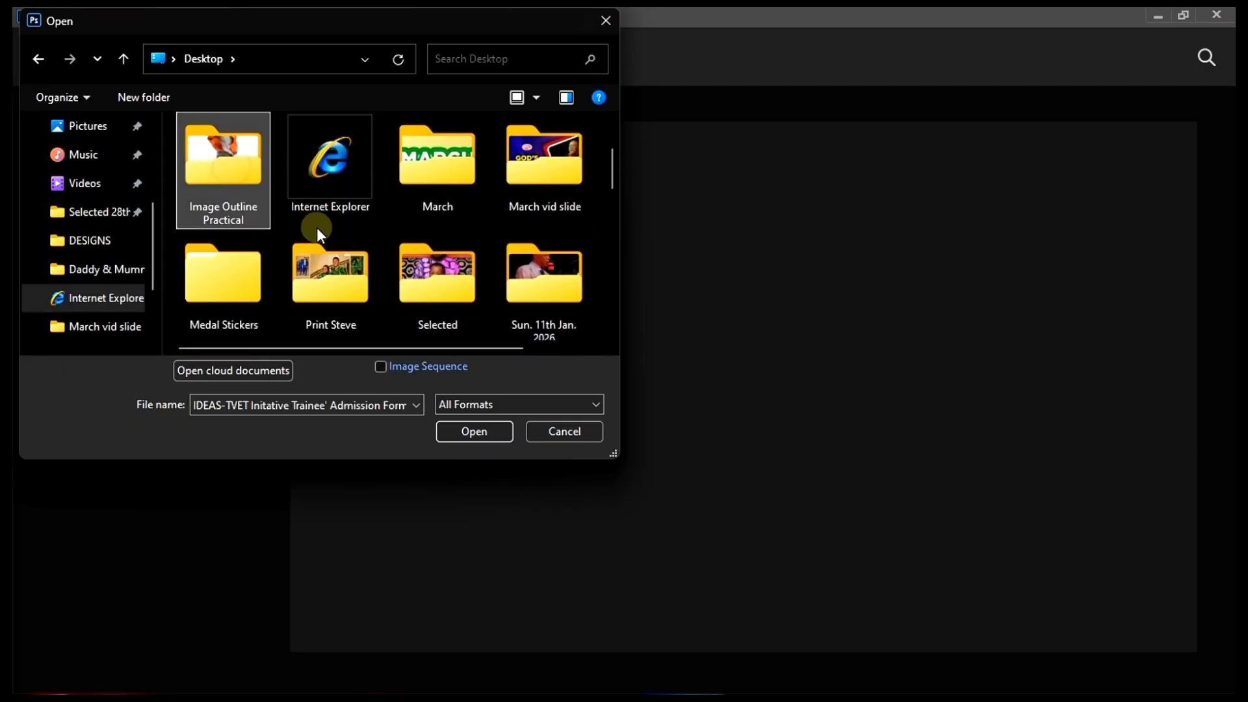
{"action": "left_click", "coordinate": [219, 168]}
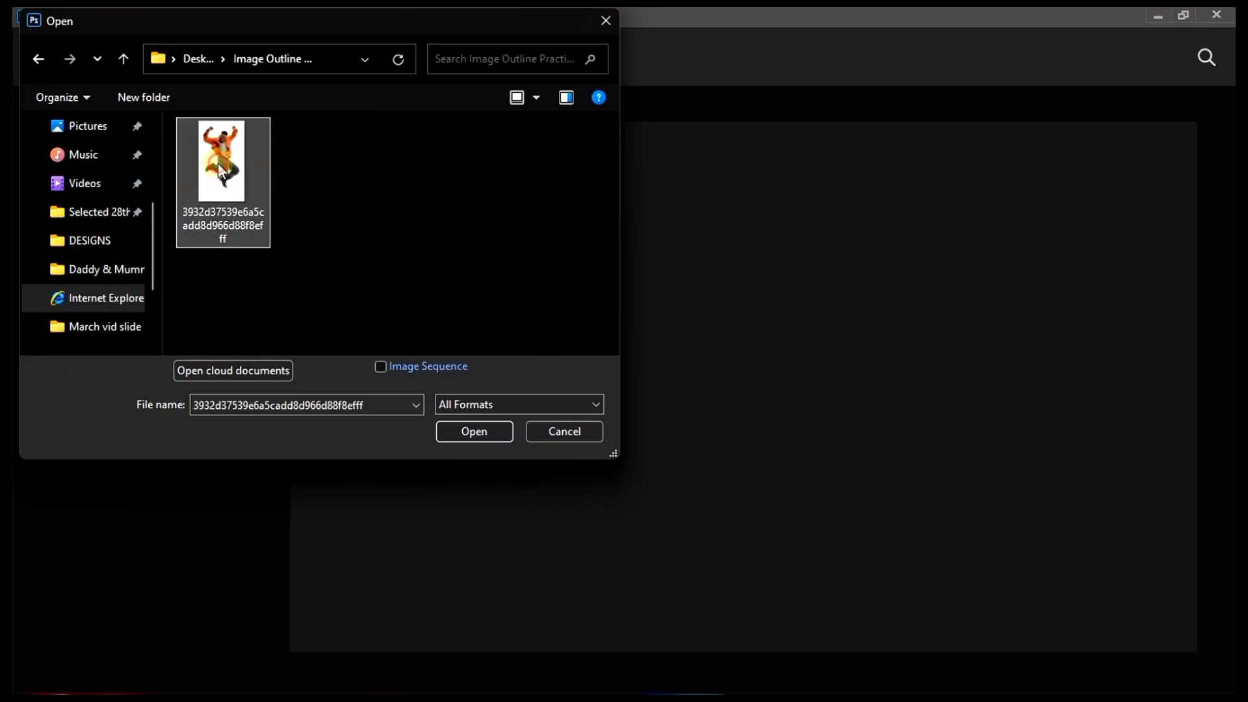
{"action": "left_click", "coordinate": [478, 435]}
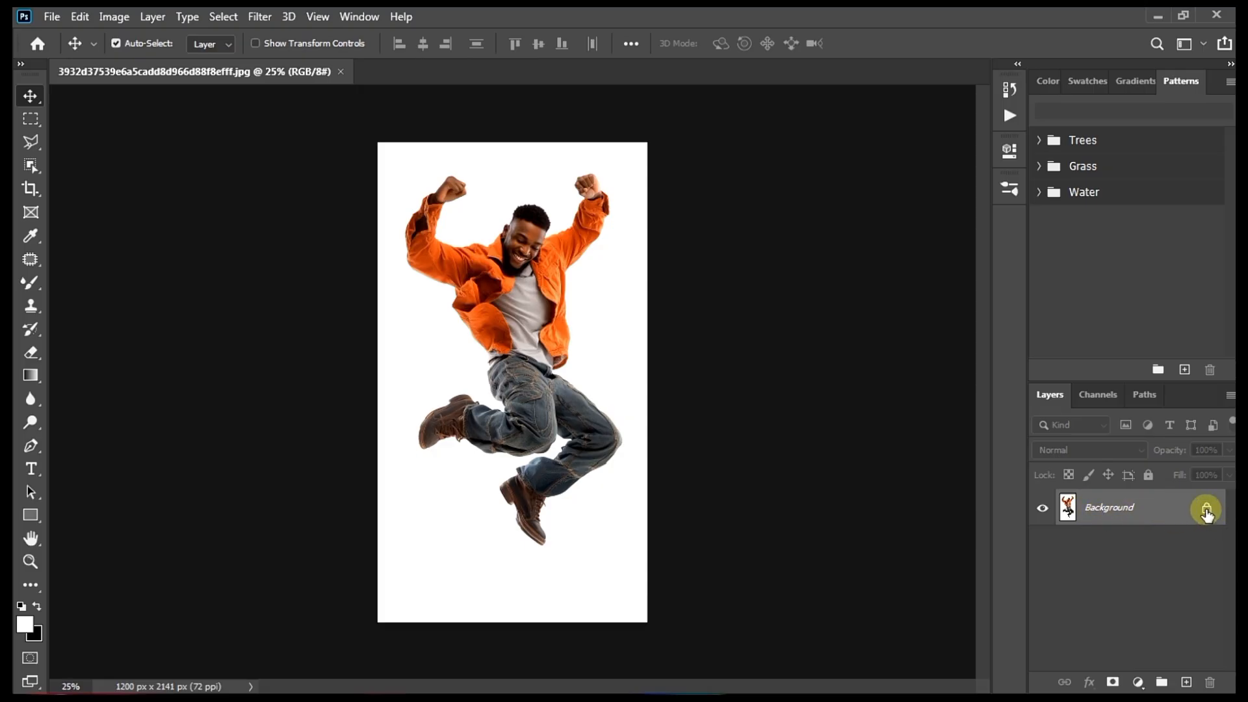
Unlock the Background layer and remove the white backdrop around the jumping man with the Remove Background quick action.
{"action": "left_click", "coordinate": [1206, 510]}
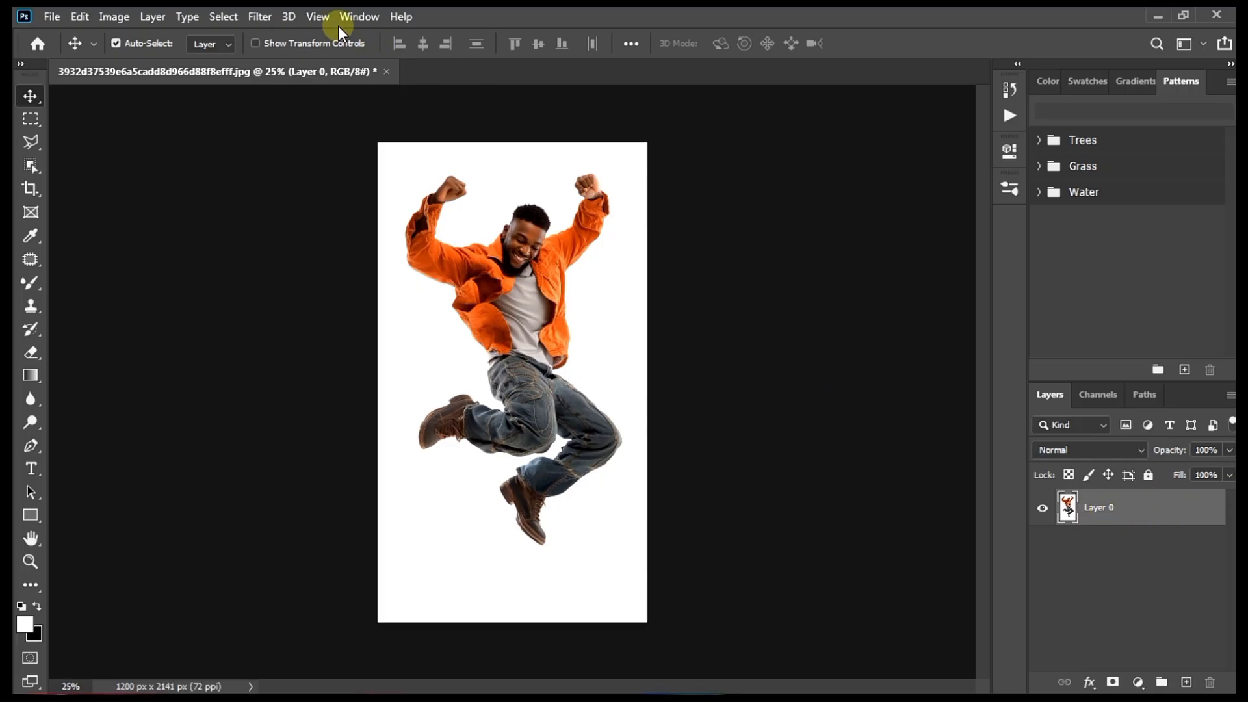
{"action": "left_click", "coordinate": [359, 17]}
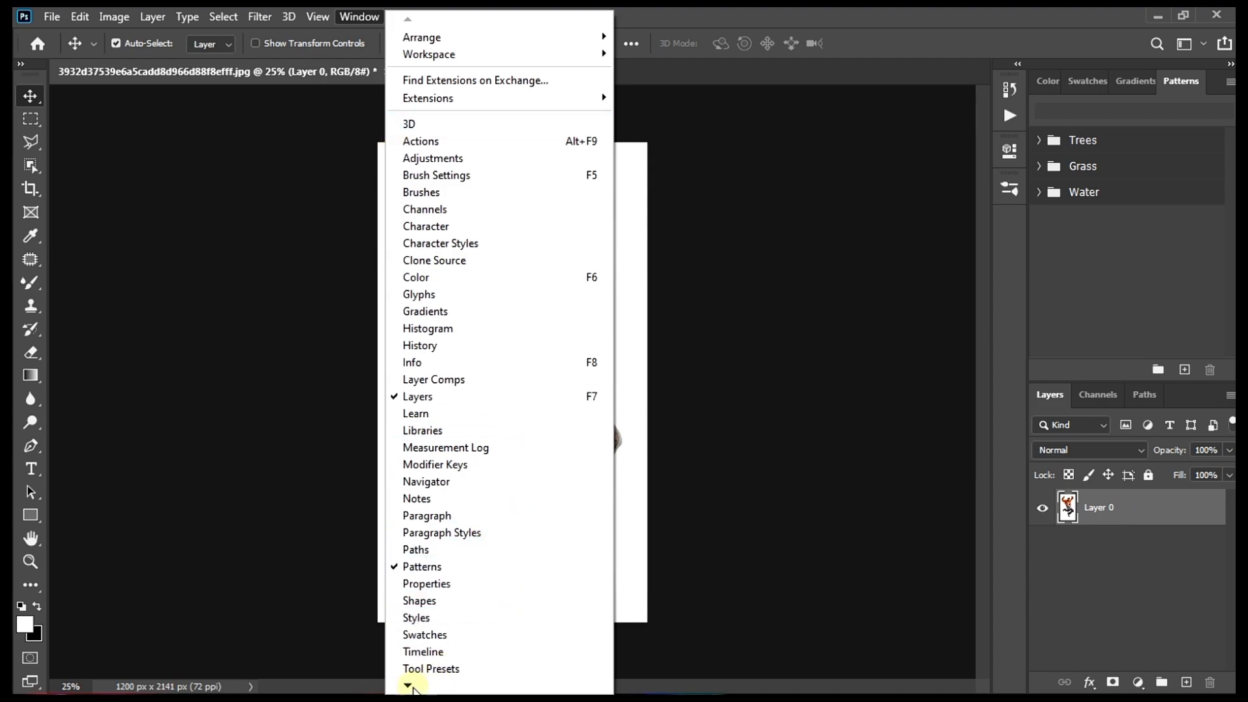
{"action": "mouse_move", "coordinate": [409, 685]}
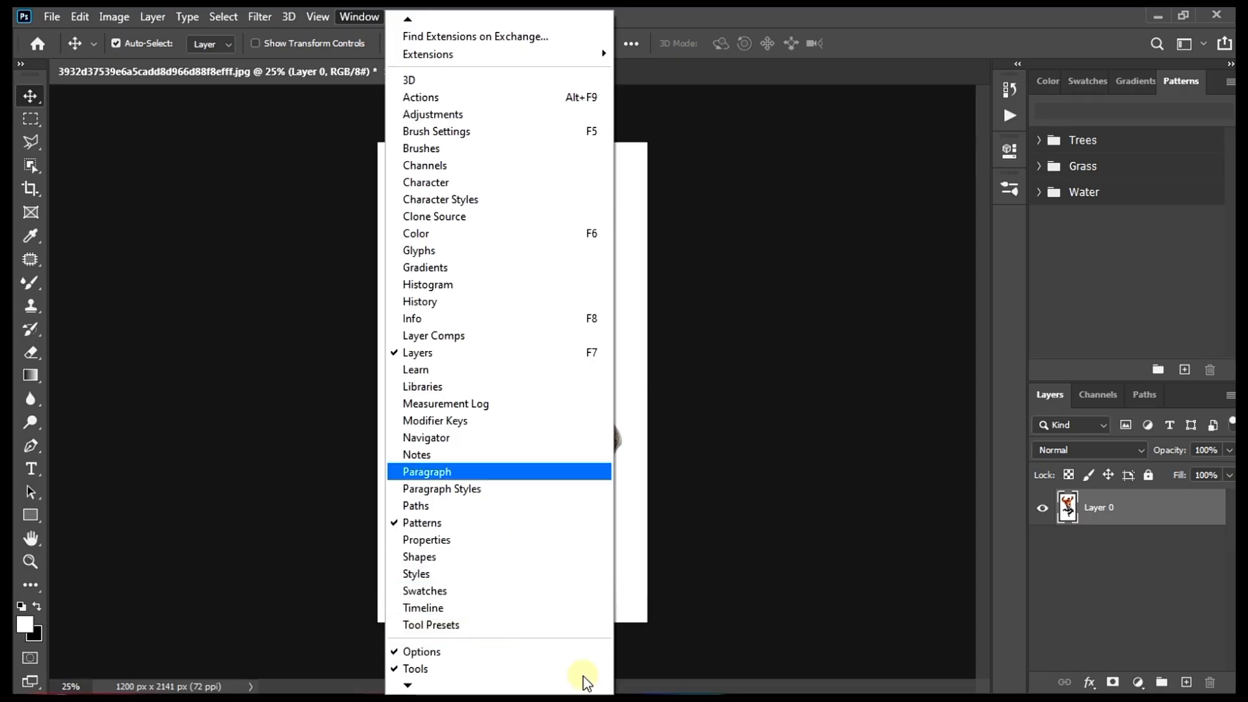
{"action": "left_click", "coordinate": [511, 548]}
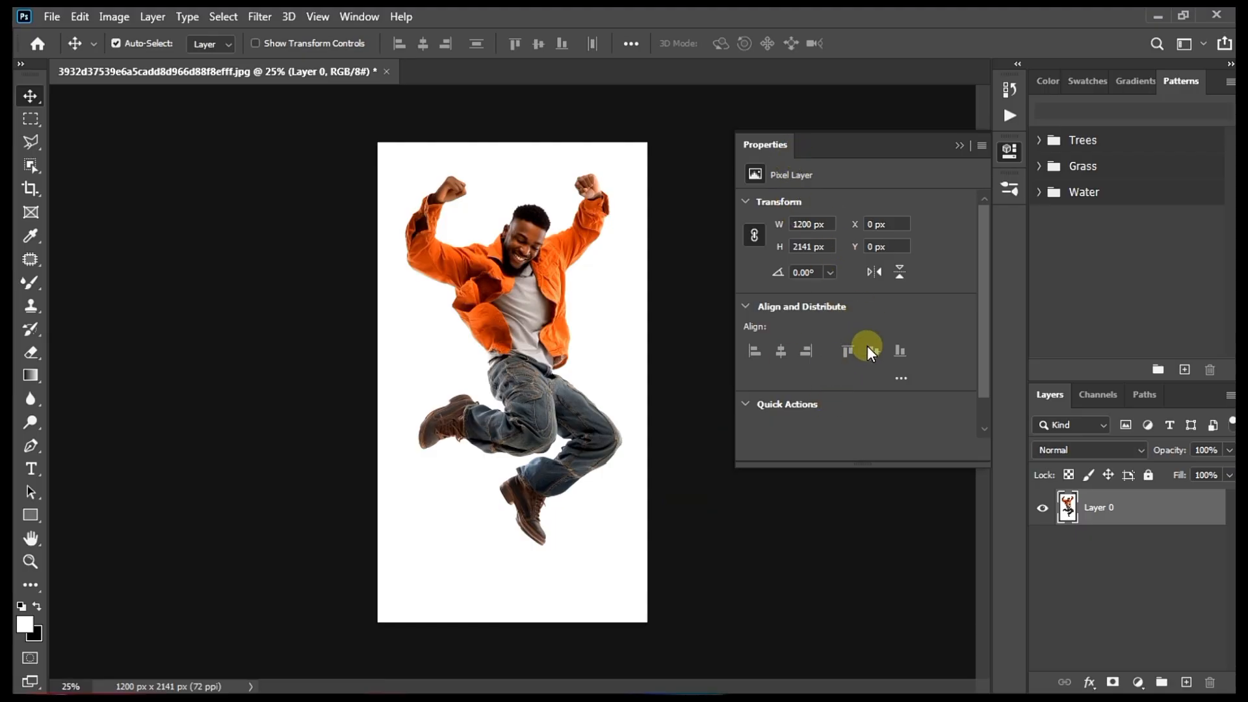
{"action": "scroll", "coordinate": [923, 348], "scroll_direction": "down", "scroll_amount": 1}
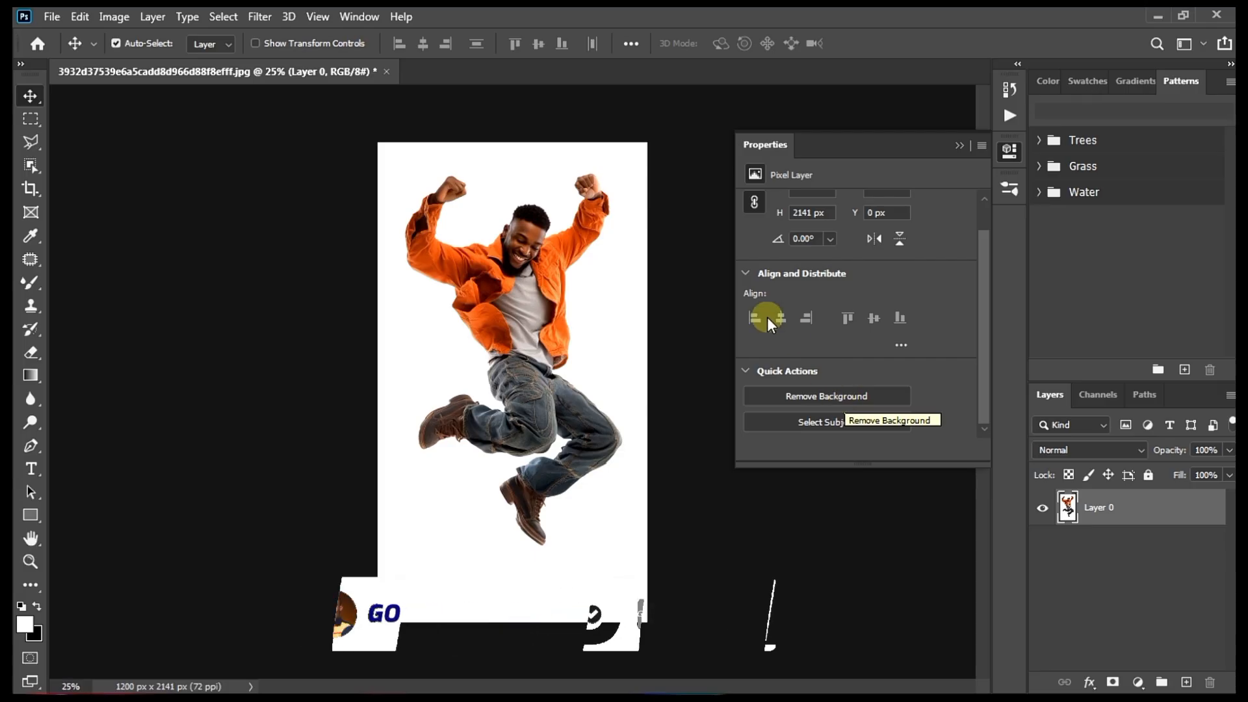
{"action": "left_click", "coordinate": [838, 402]}
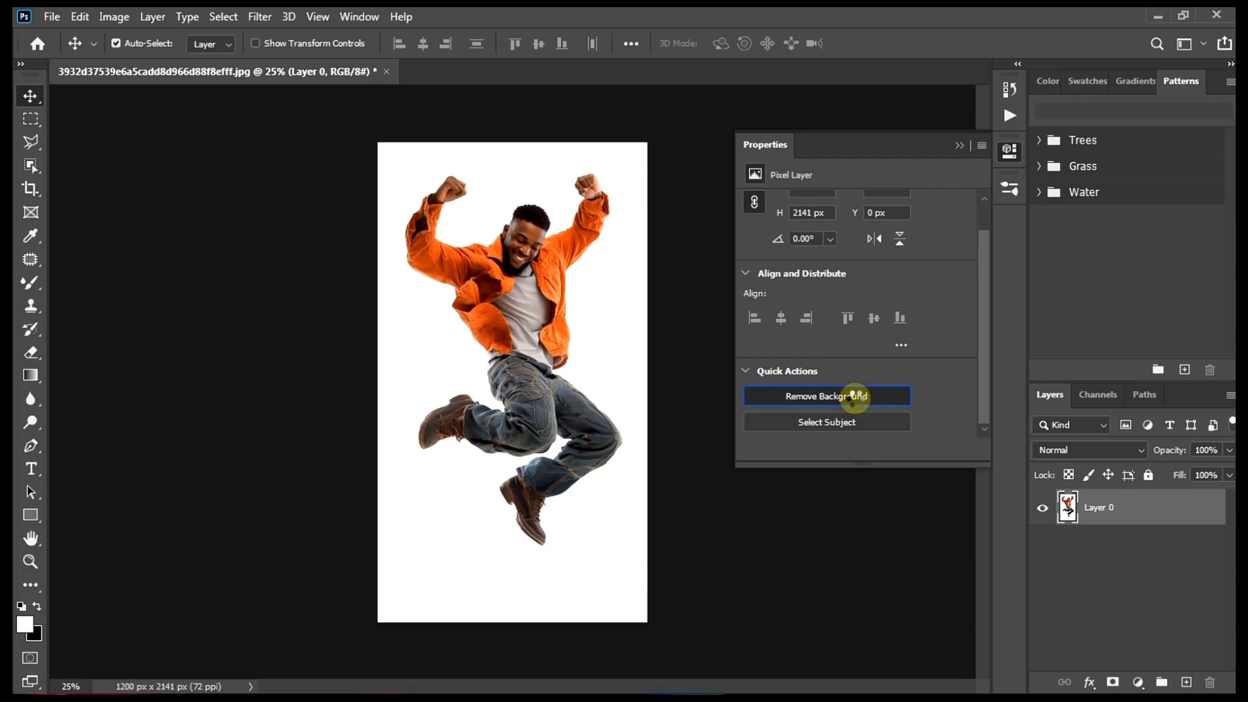
{"action": "left_click", "coordinate": [853, 397]}
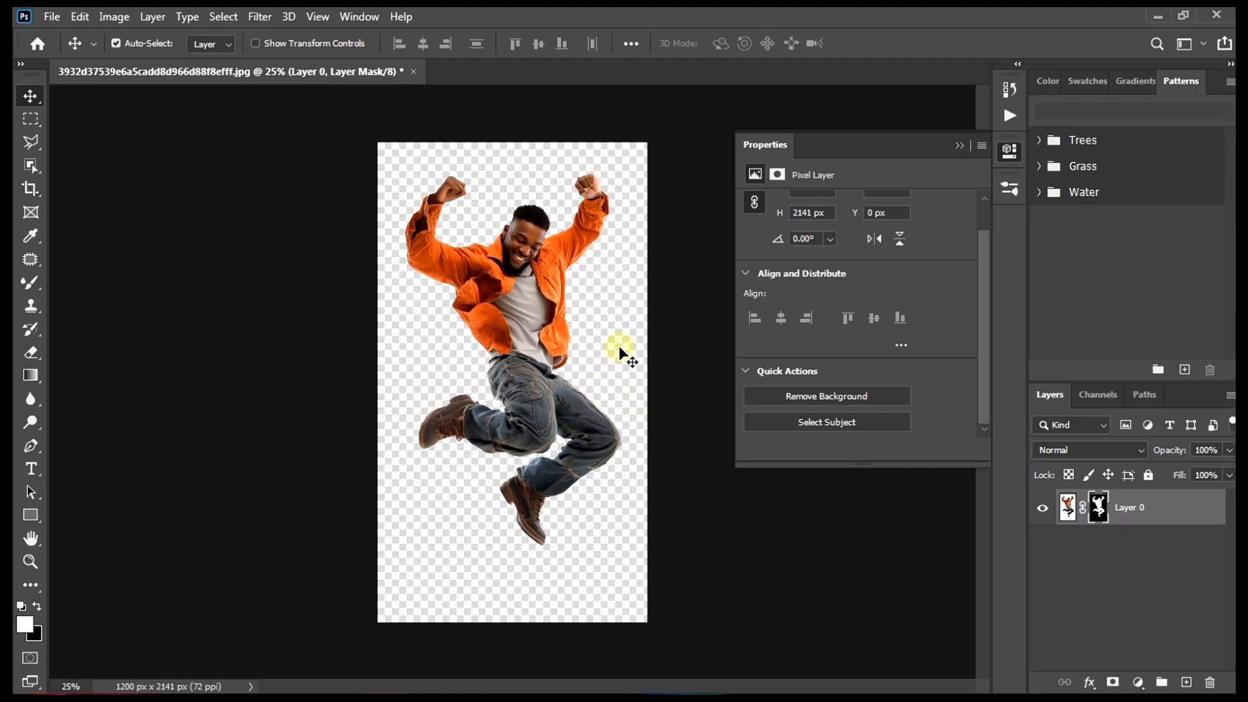
{"action": "left_click", "coordinate": [960, 146]}
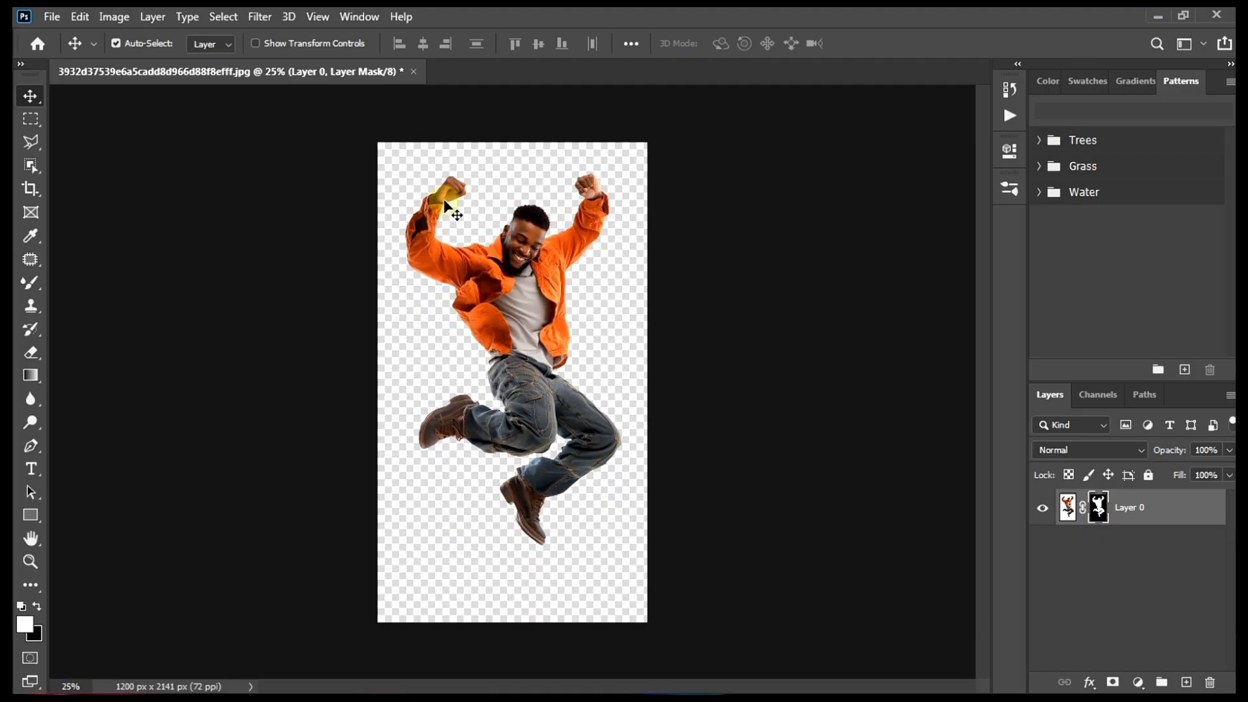
Examine the cutout edges up close around the man's head and upper body and around his lower boot.
{"action": "key", "text": "z"}
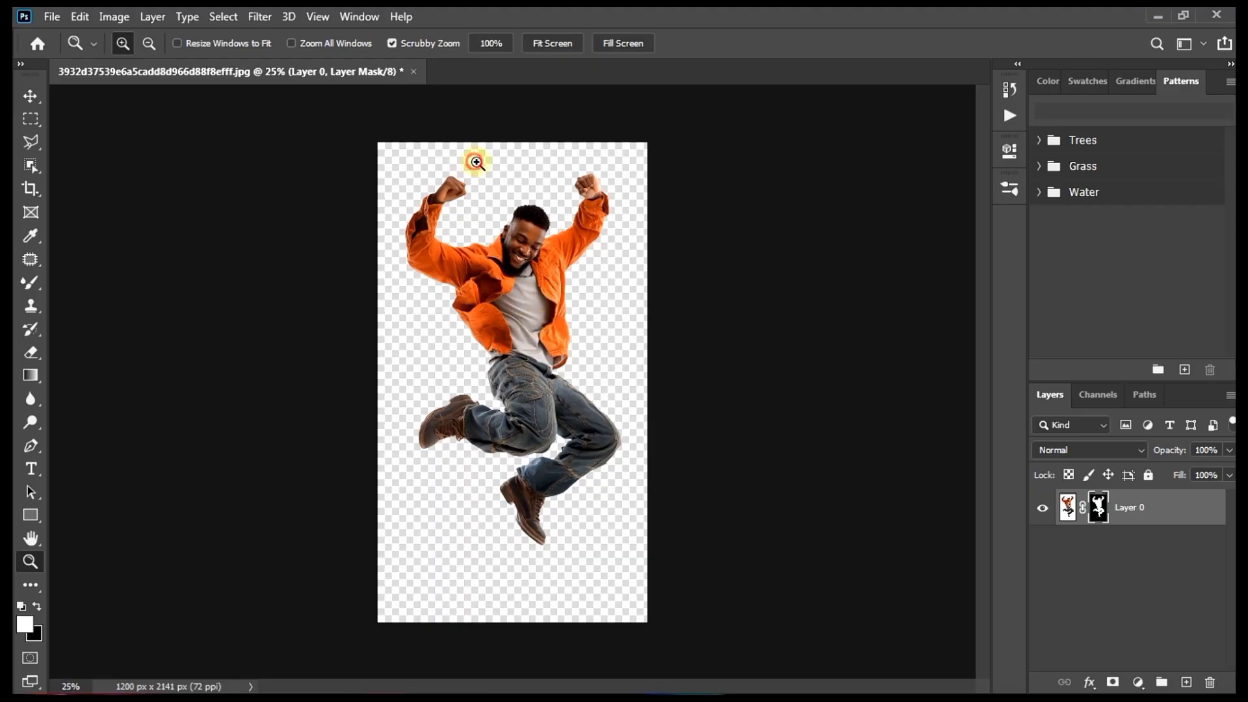
{"action": "left_click", "coordinate": [511, 161]}
{"action": "left_click", "coordinate": [548, 176]}
{"action": "left_click", "coordinate": [551, 185]}
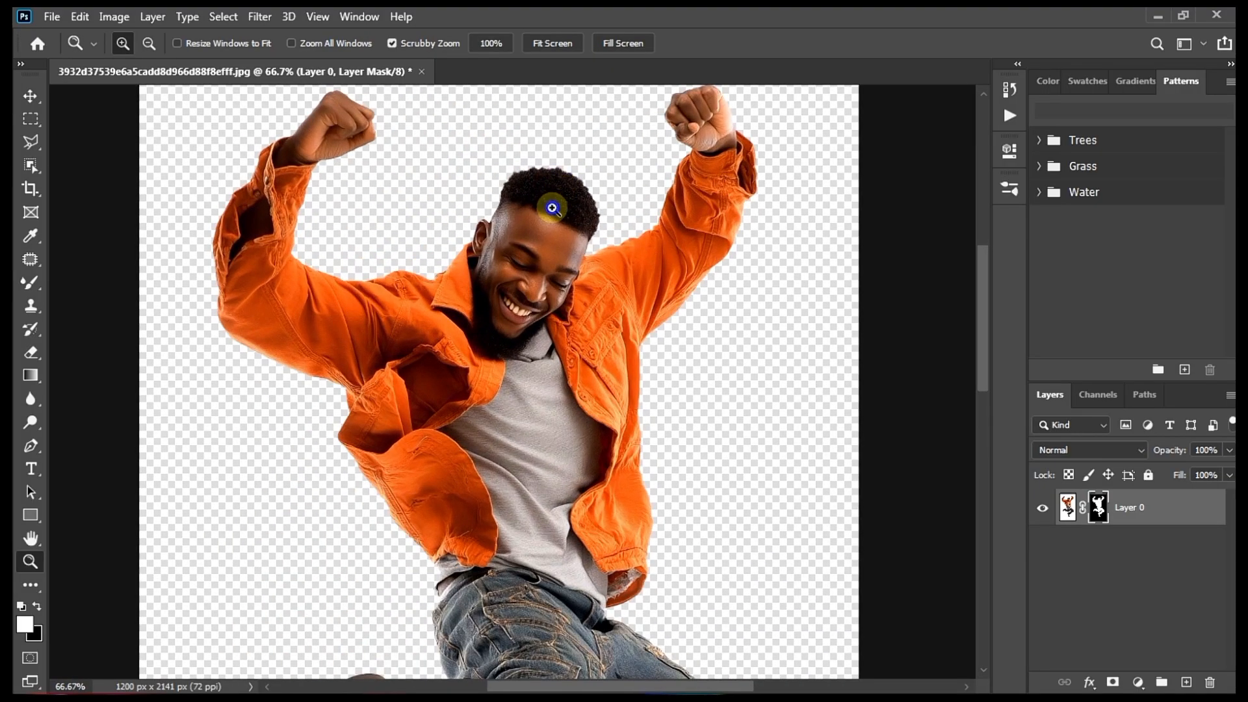
{"action": "right_click", "coordinate": [553, 212]}
{"action": "left_click", "coordinate": [592, 221]}
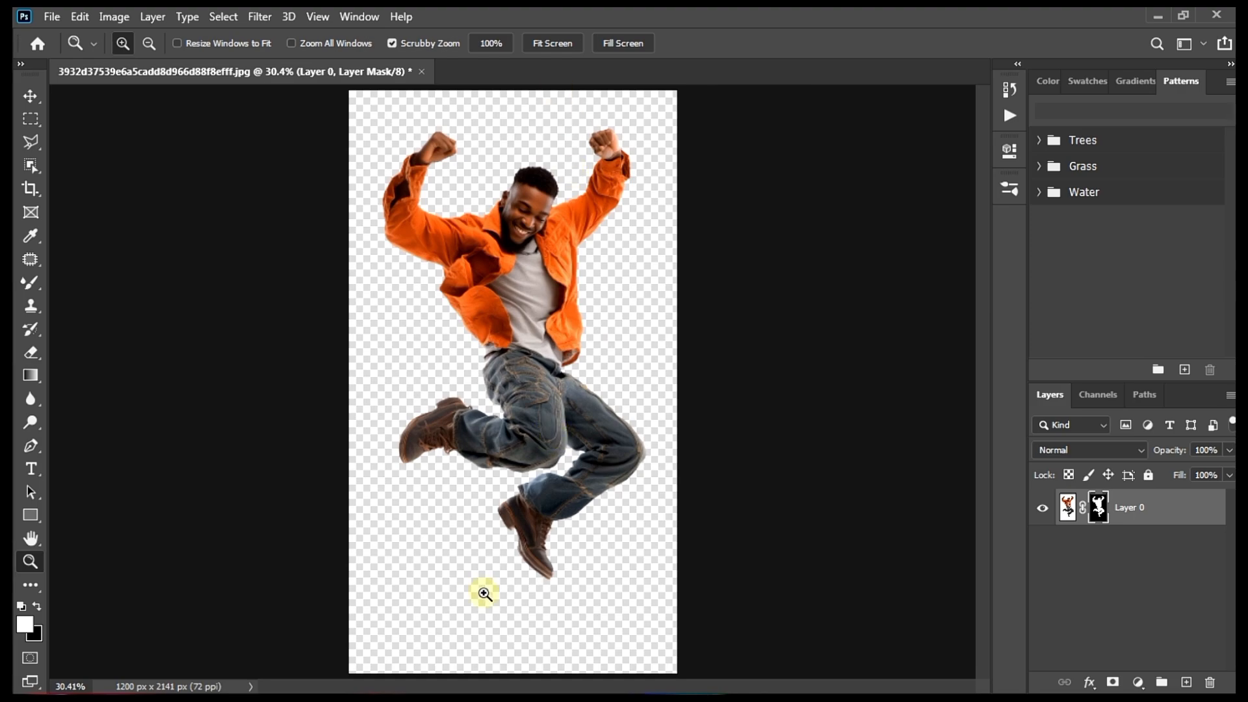
{"action": "left_click", "coordinate": [527, 619]}
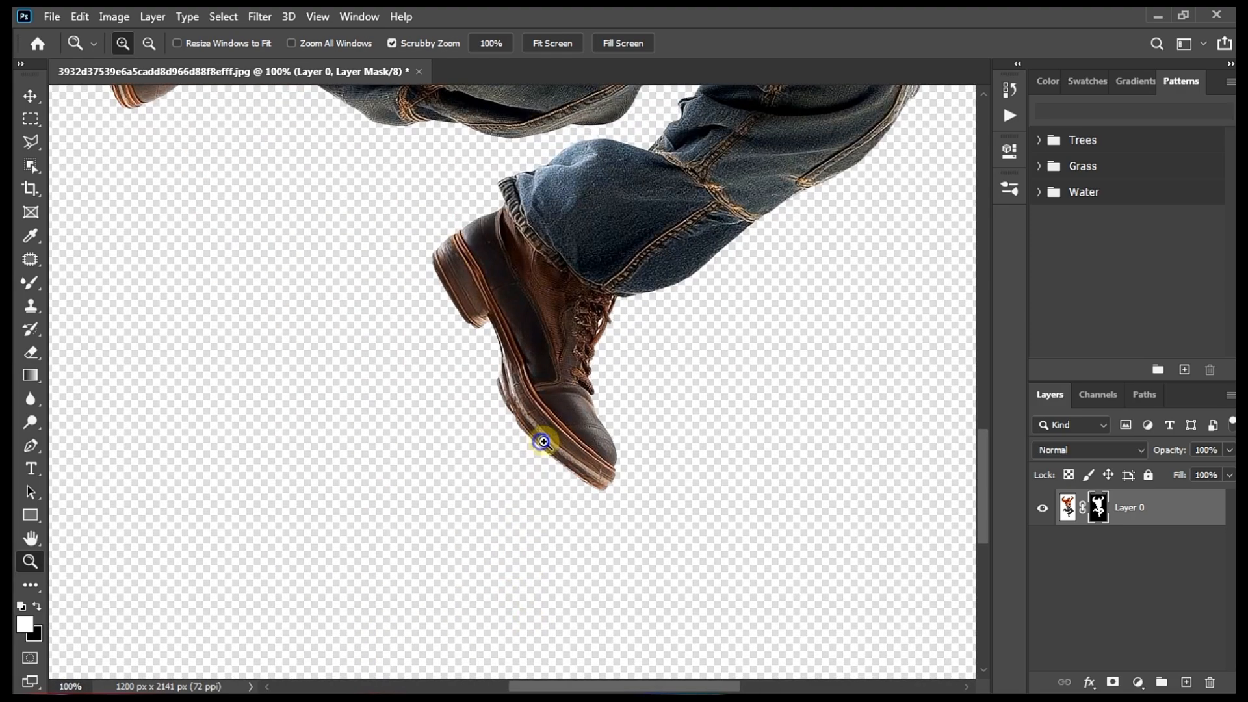
{"action": "right_click", "coordinate": [538, 439]}
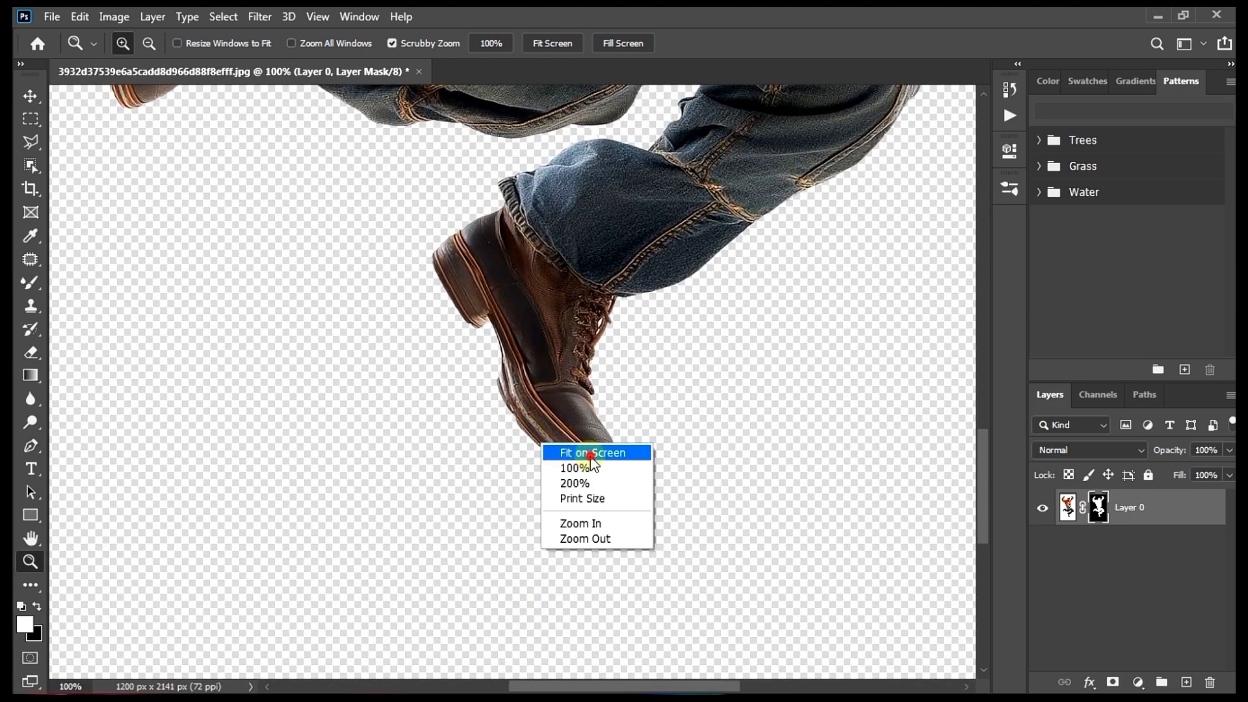
{"action": "left_click", "coordinate": [588, 450]}
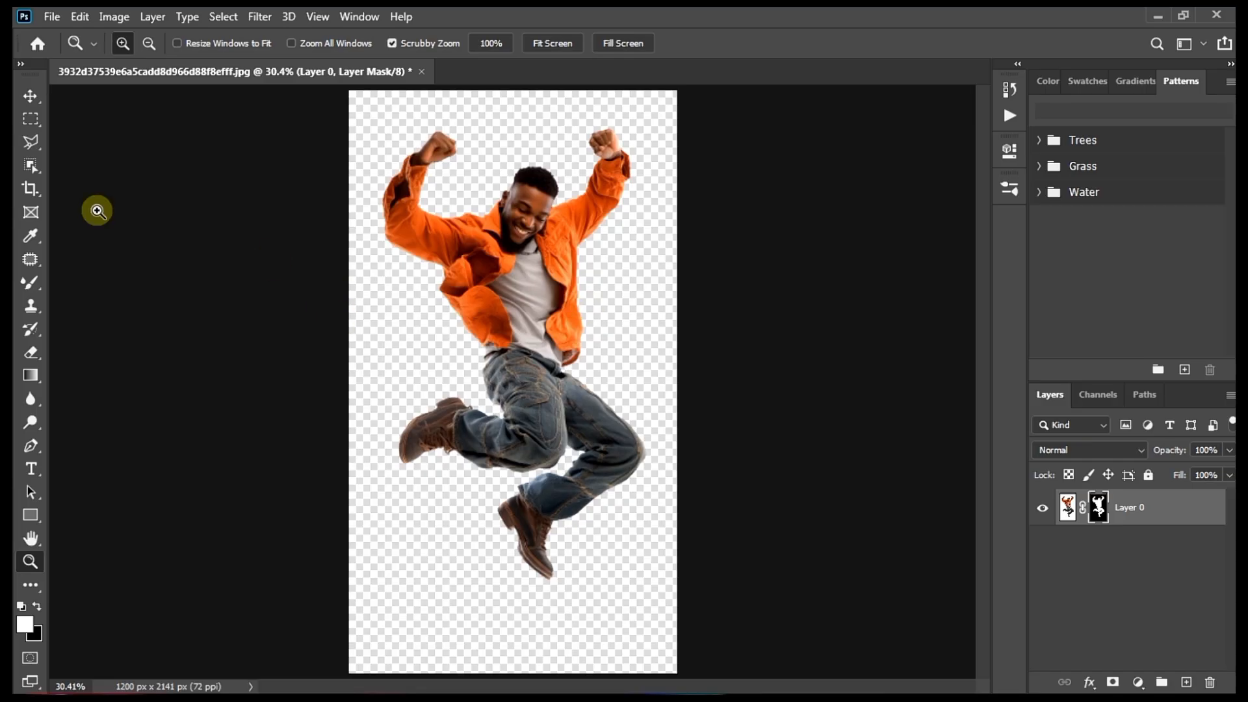
Crop the canvas closer around the jumping man on all four sides, to about 1075 x 1739 px.
{"action": "left_click", "coordinate": [30, 189]}
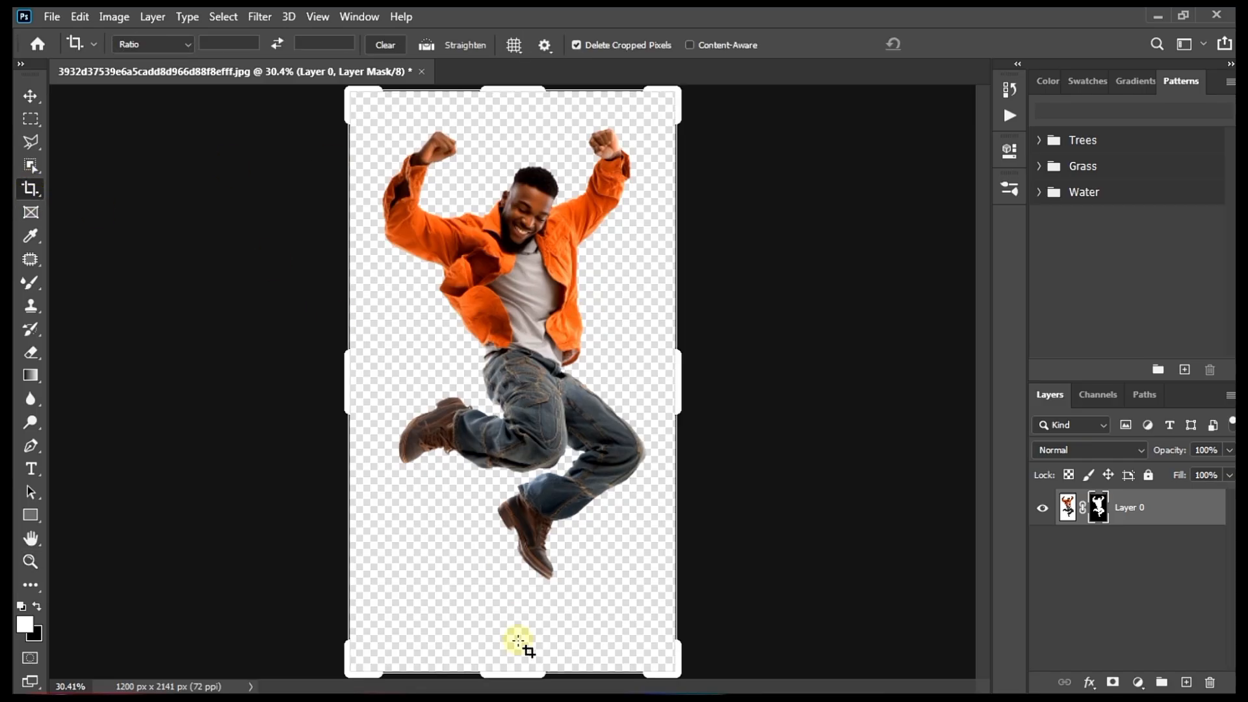
{"action": "left_click_drag", "start_coordinate": [521, 674], "coordinate": [501, 632]}
{"action": "left_click_drag", "start_coordinate": [515, 125], "coordinate": [525, 146]}
{"action": "left_click_drag", "start_coordinate": [681, 386], "coordinate": [669, 382]}
{"action": "left_click_drag", "start_coordinate": [359, 383], "coordinate": [376, 384]}
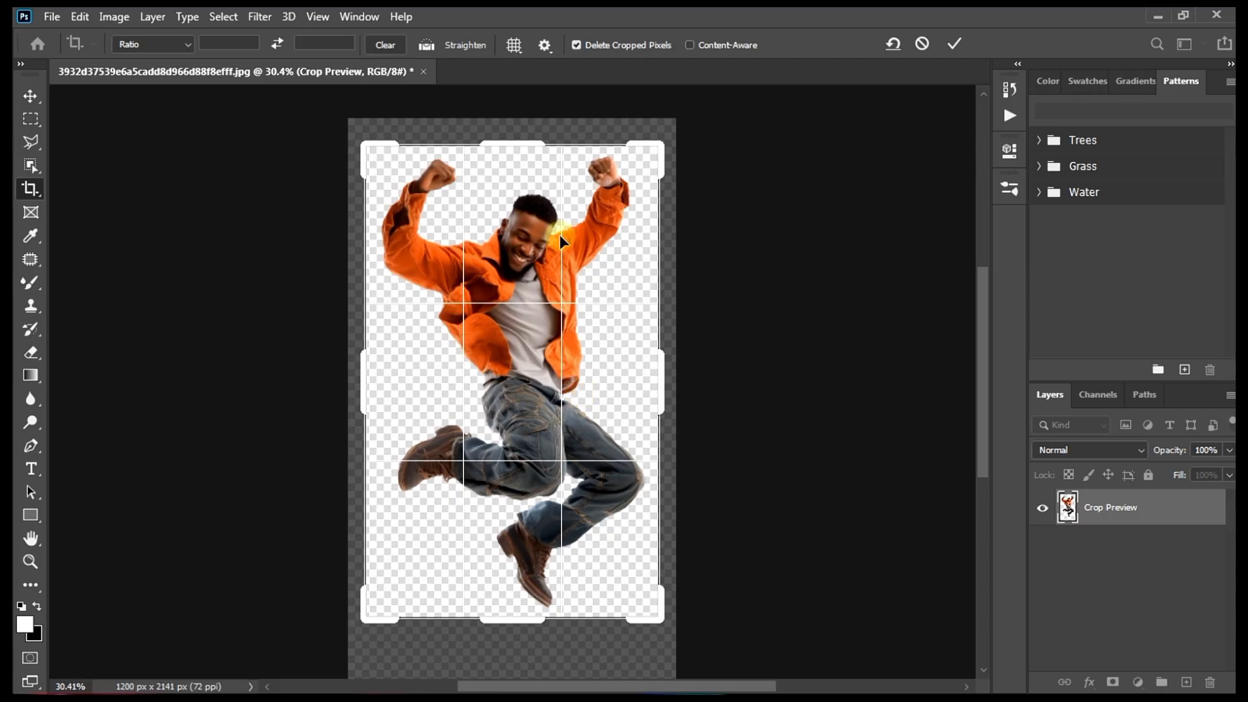
{"action": "key", "text": "Return"}
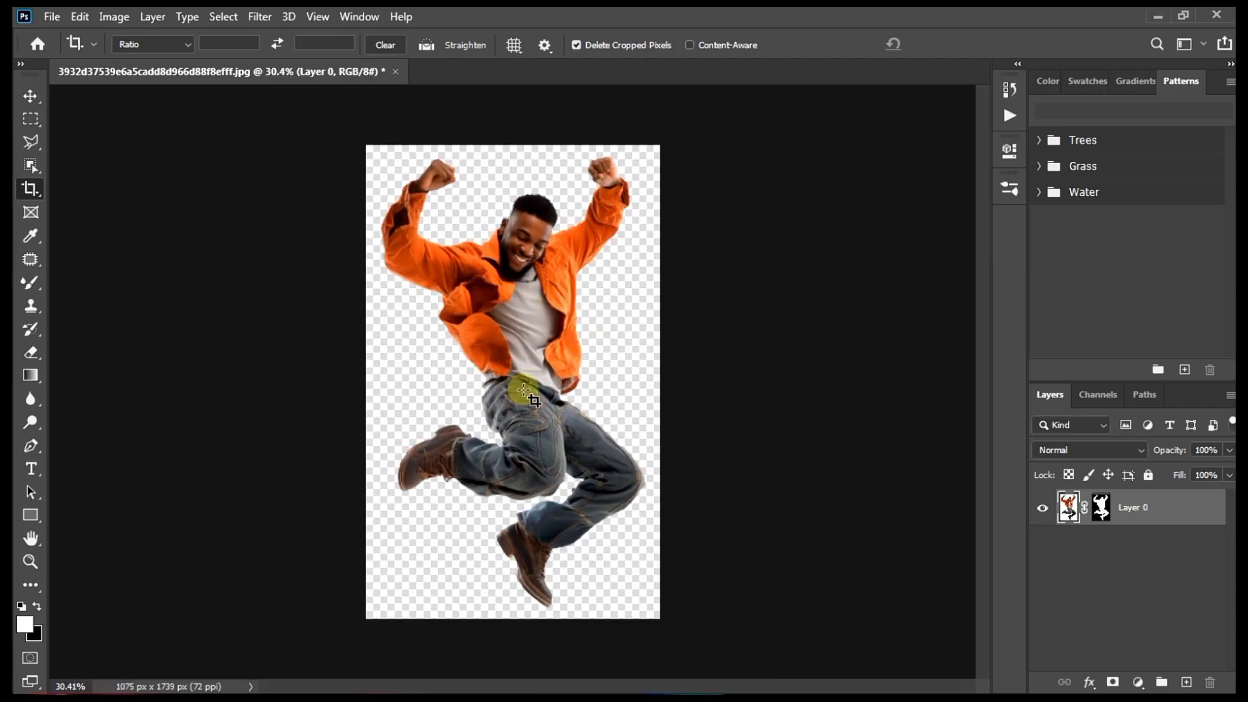
Save a copy as a PNG named Image in the Image Outline Practical folder, using the Large file size option.
{"action": "left_click", "coordinate": [54, 18]}
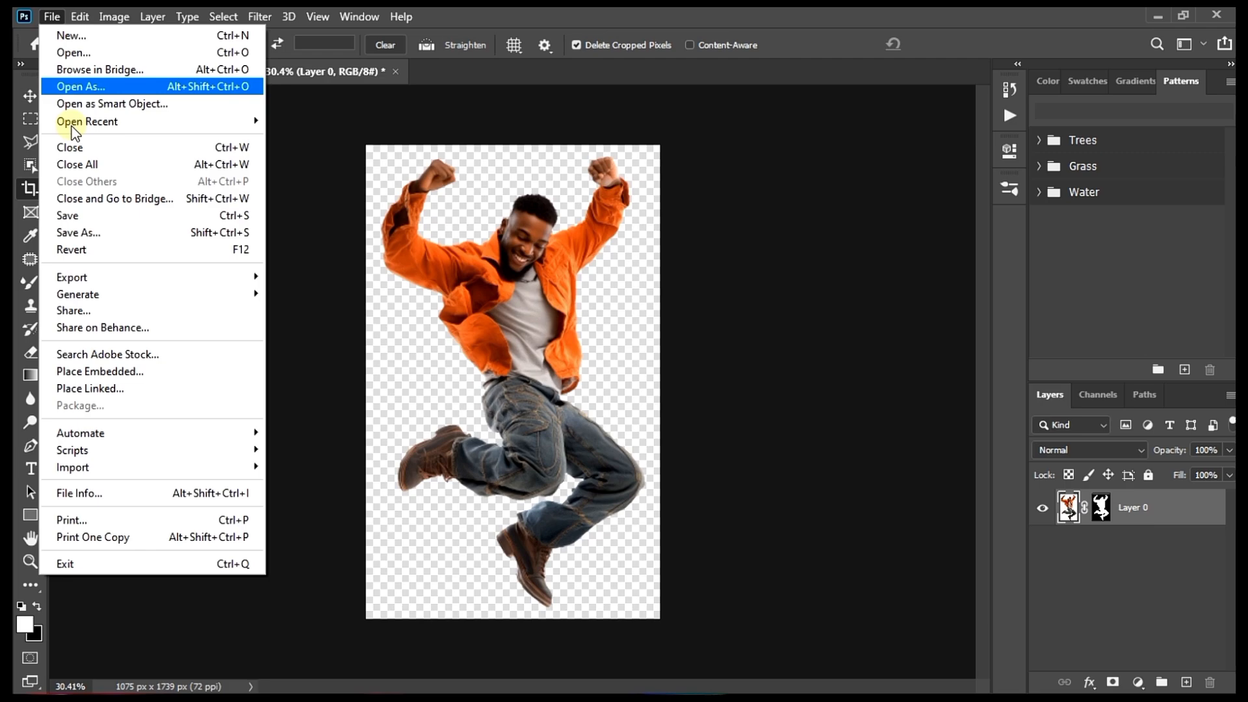
{"action": "left_click", "coordinate": [123, 235]}
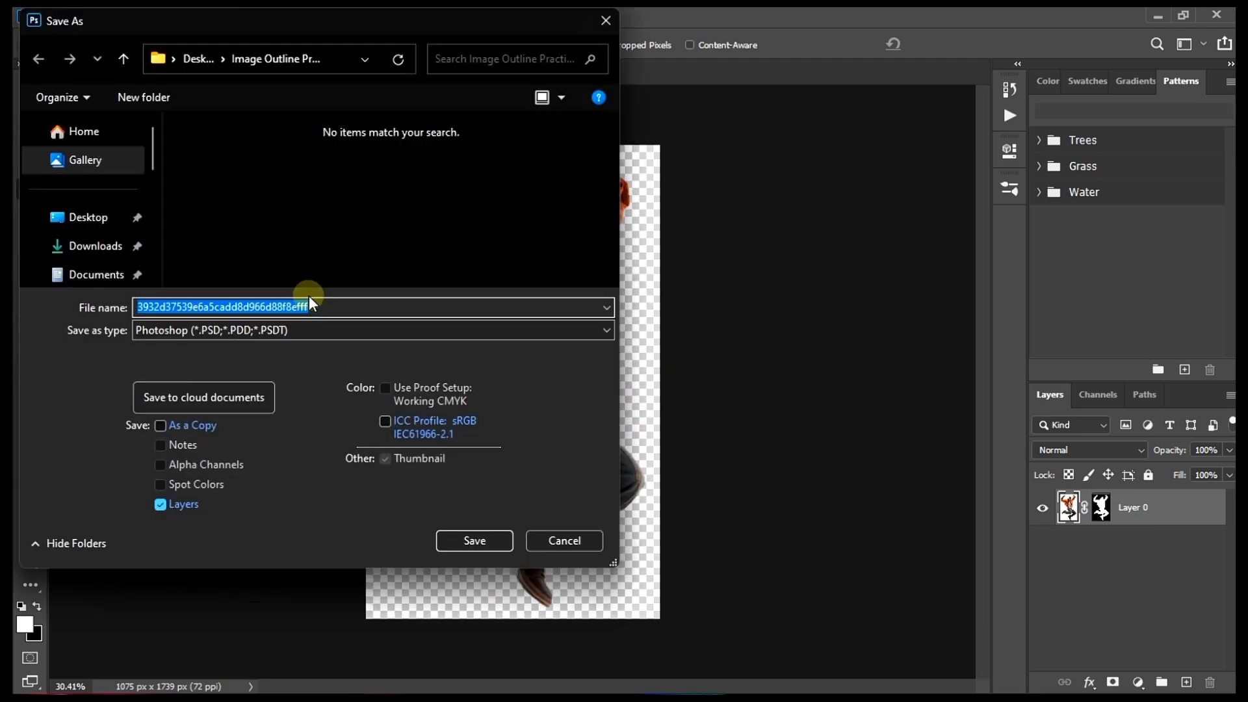
{"action": "left_click", "coordinate": [331, 304]}
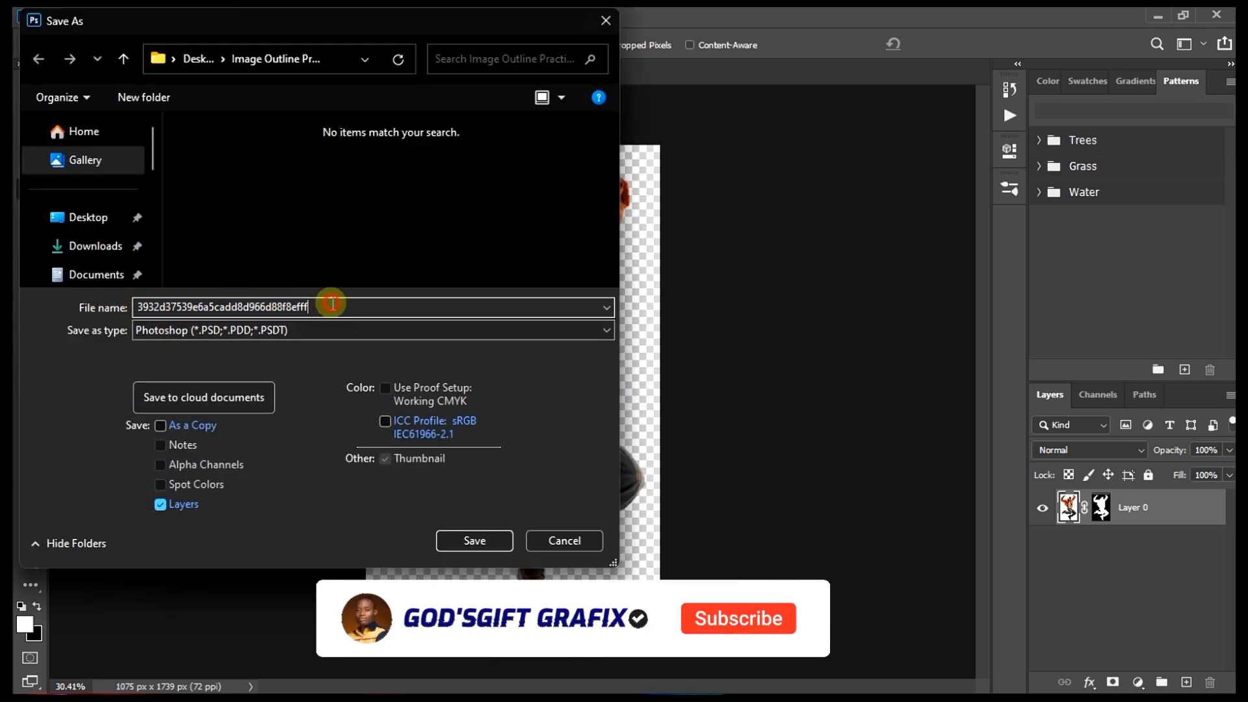
{"action": "left_click_drag", "start_coordinate": [331, 304], "coordinate": [199, 311]}
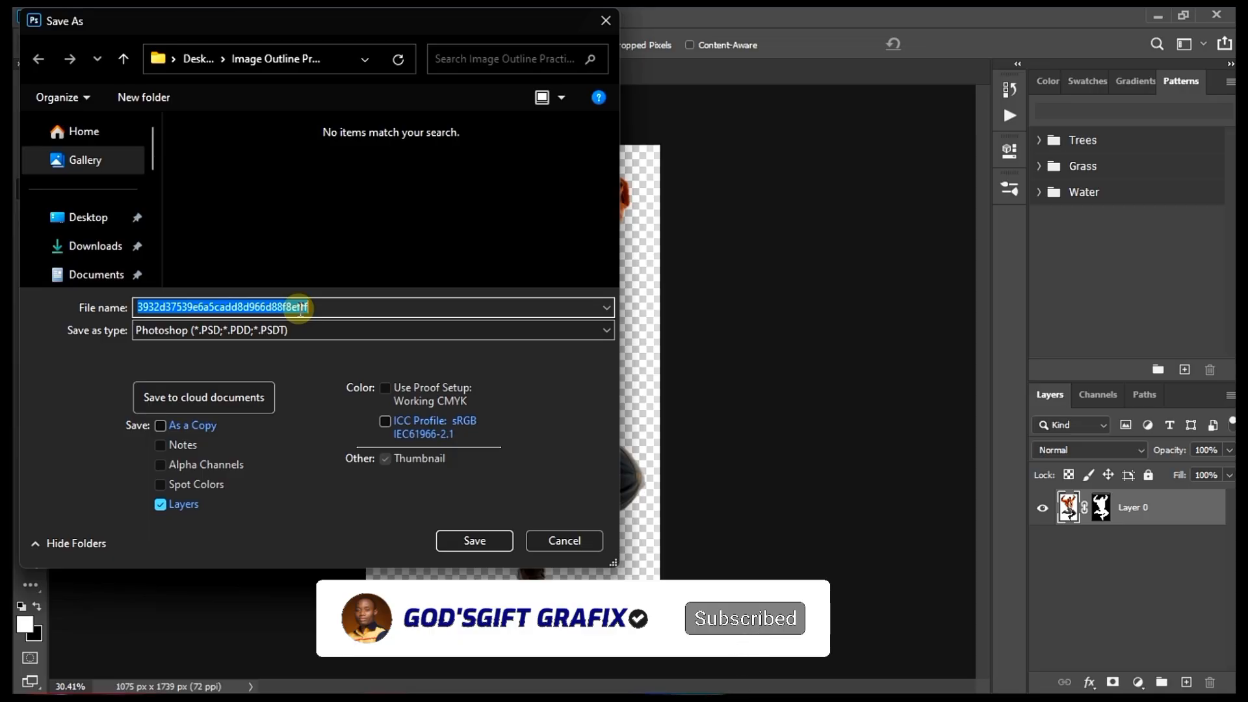
{"action": "type", "text": "Image"}
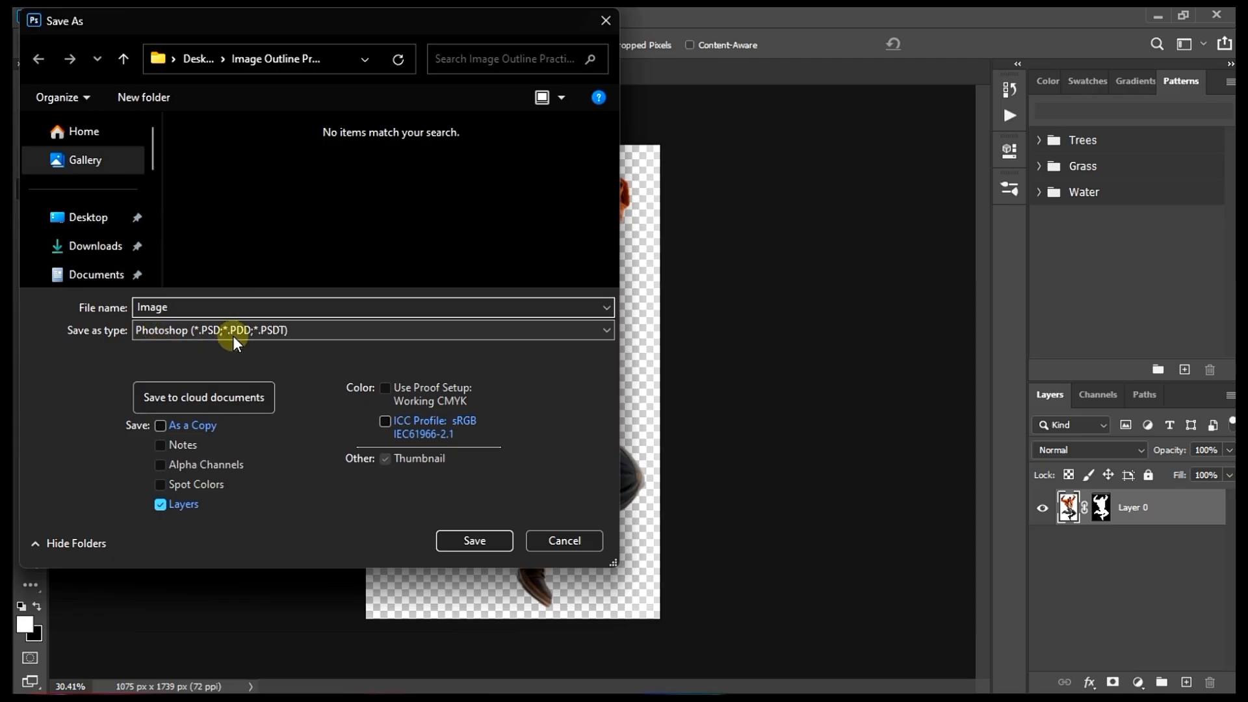
{"action": "left_click", "coordinate": [268, 331]}
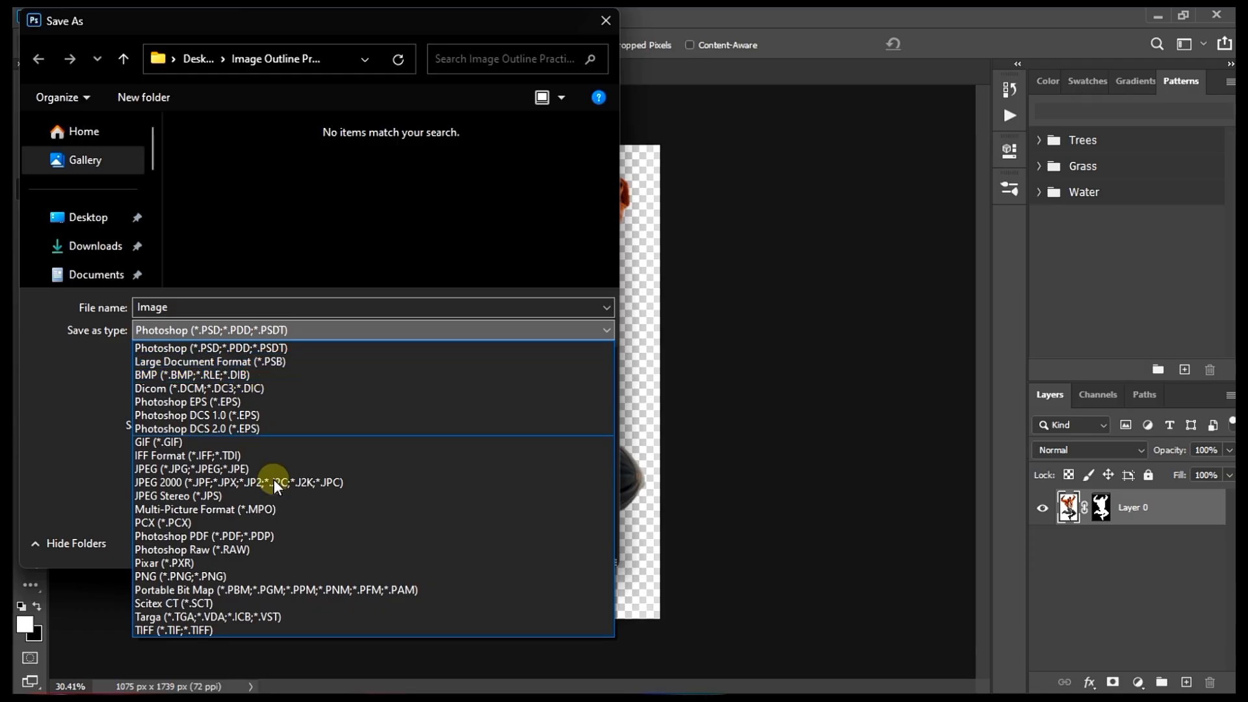
{"action": "left_click", "coordinate": [225, 576]}
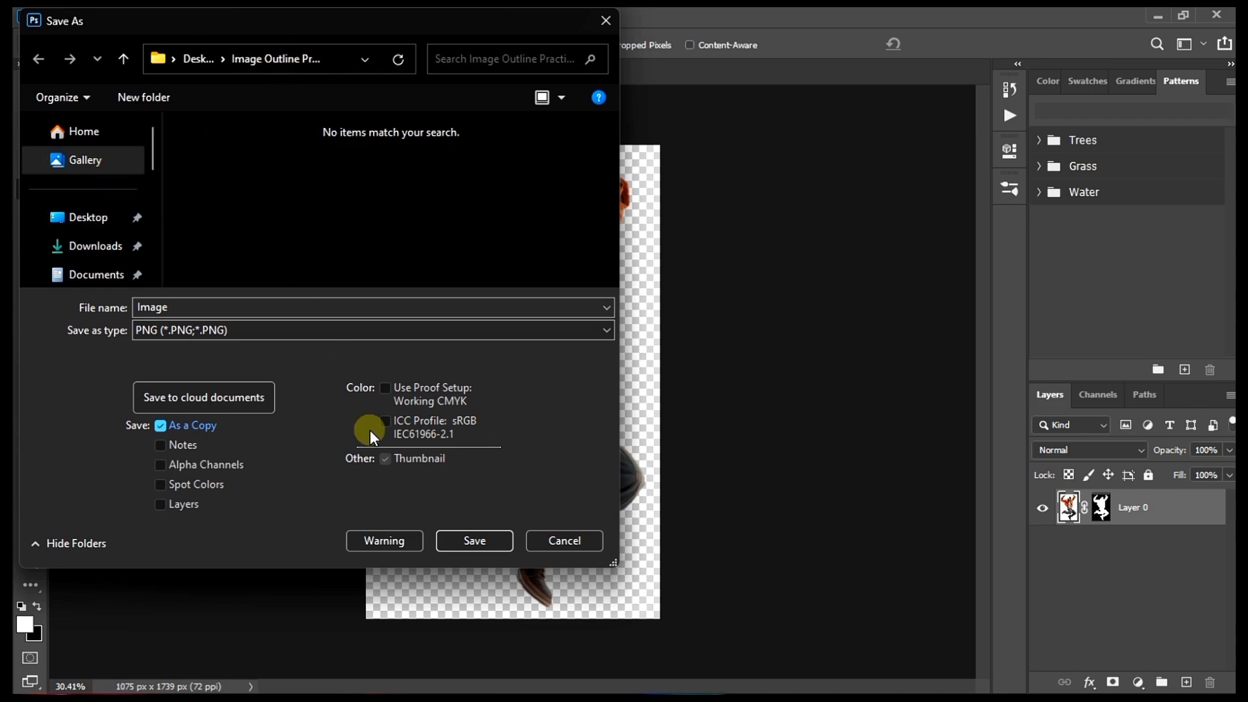
{"action": "left_click", "coordinate": [488, 539]}
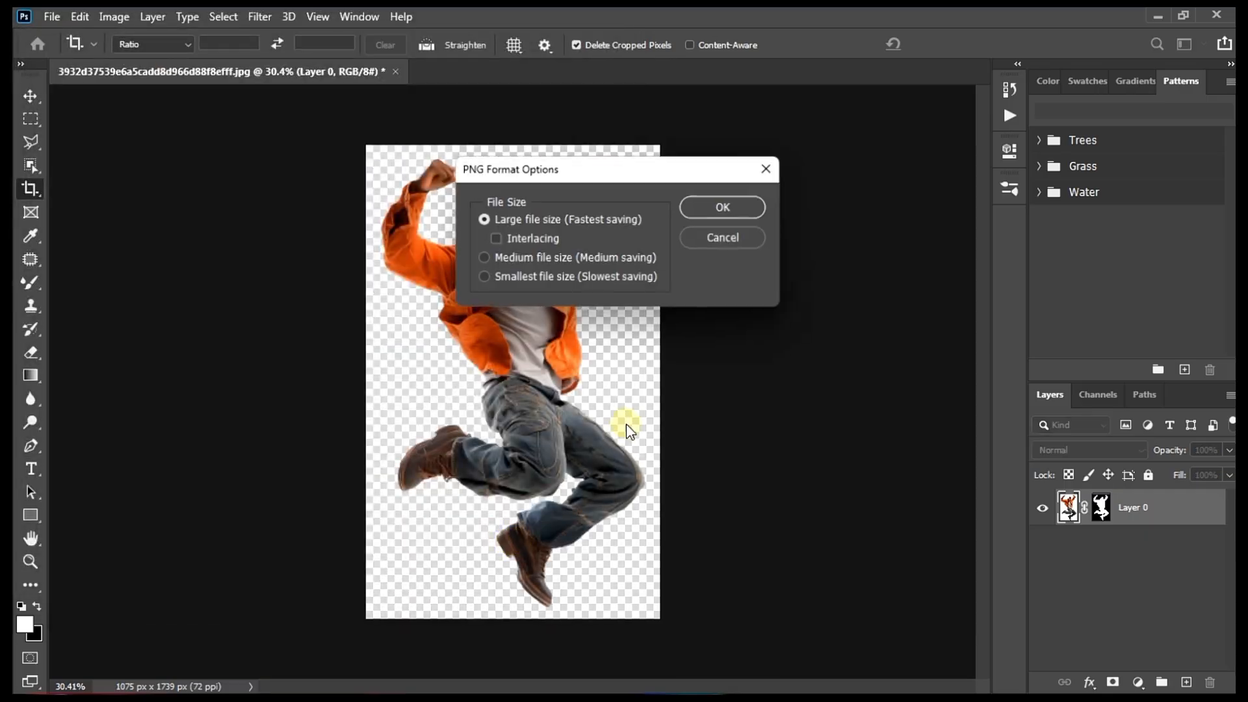
{"action": "left_click", "coordinate": [728, 207]}
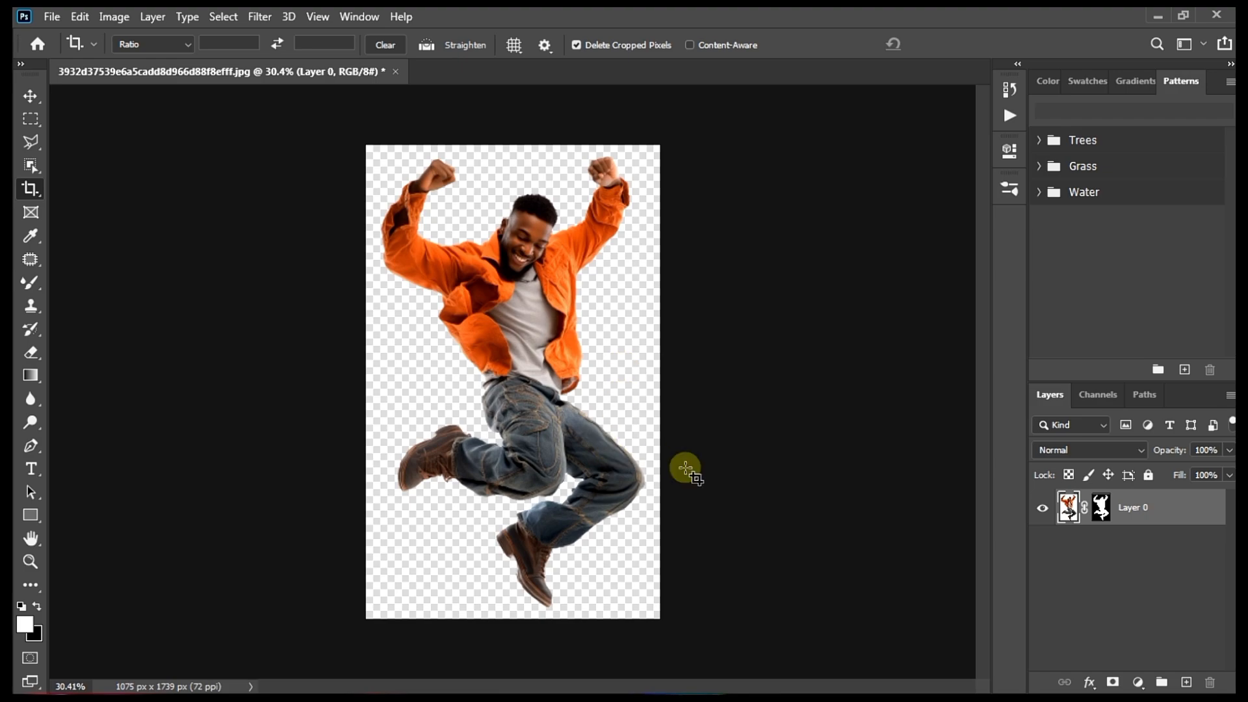
Switch to CorelDRAW and import the PNG named Image from the Desktop's Image Outline Practical folder onto the page.
{"action": "left_click", "coordinate": [314, 674]}
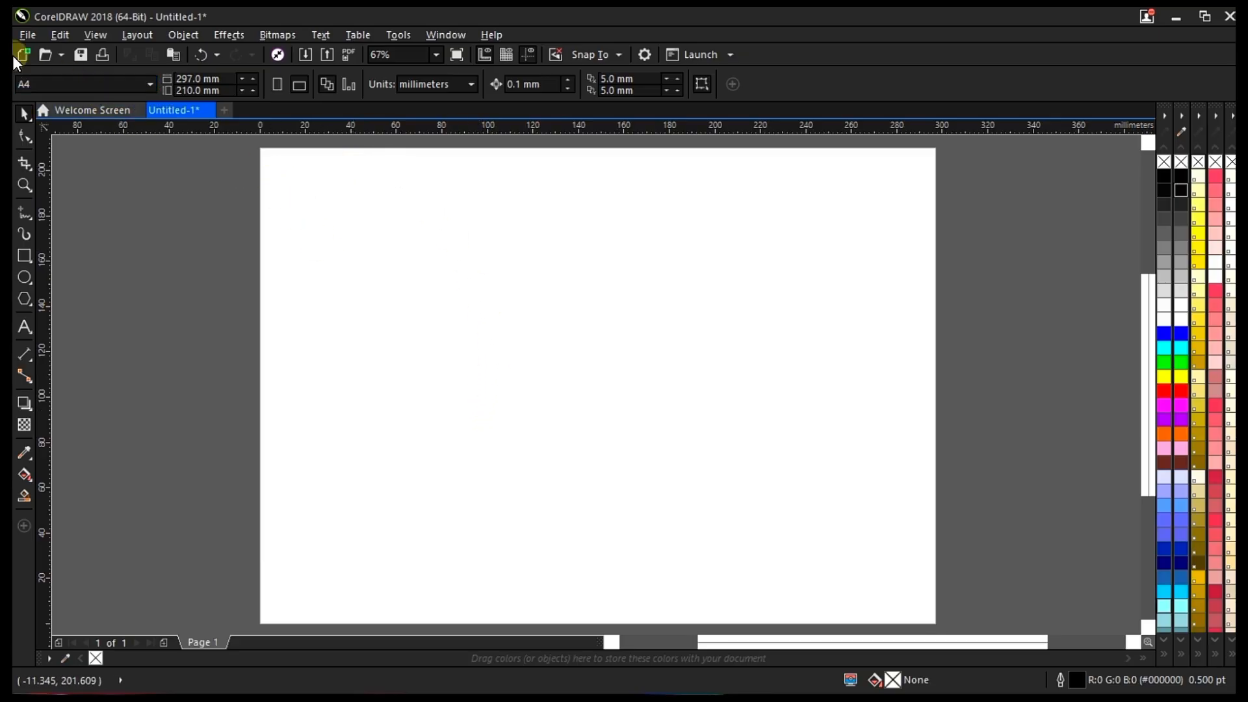
{"action": "left_click", "coordinate": [28, 35]}
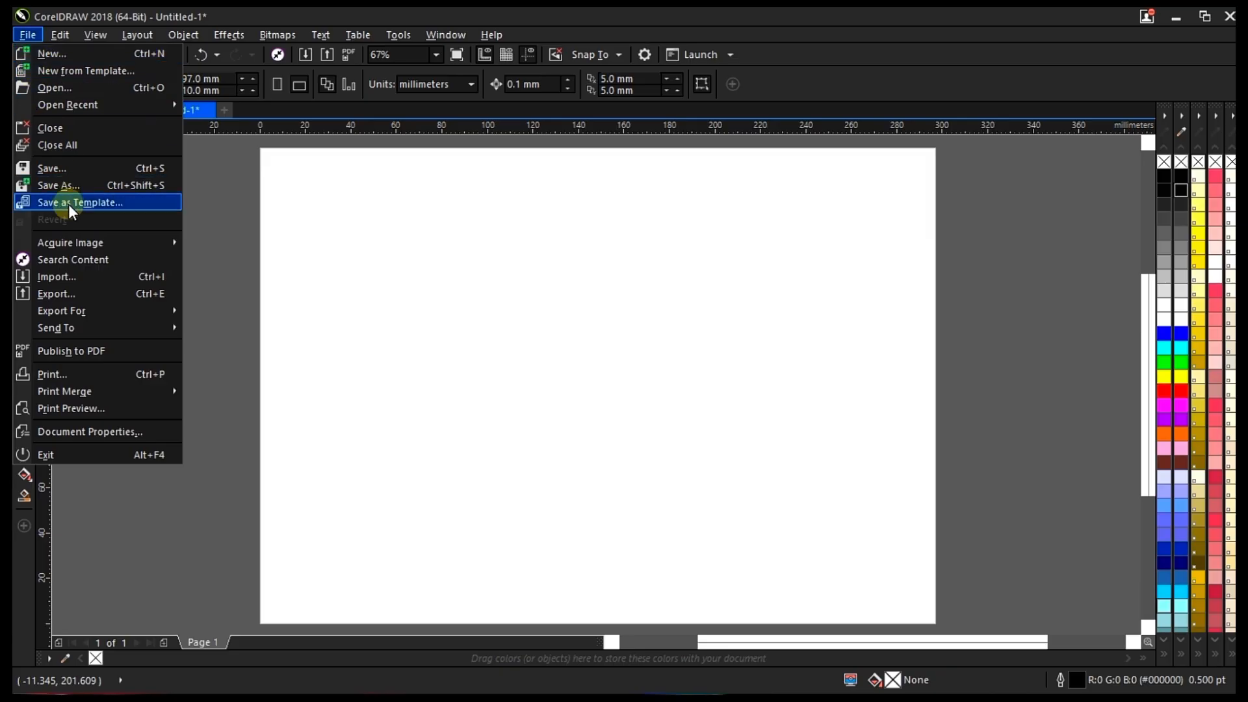
{"action": "left_click", "coordinate": [108, 283]}
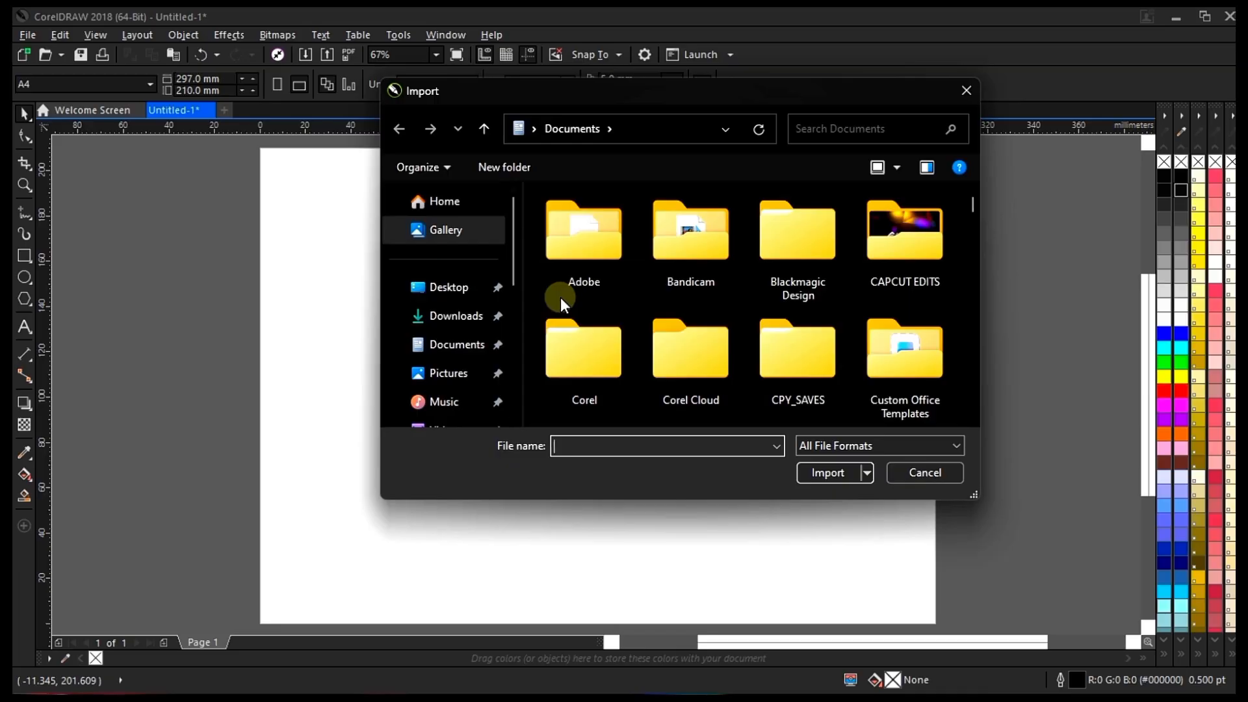
{"action": "left_click", "coordinate": [446, 286]}
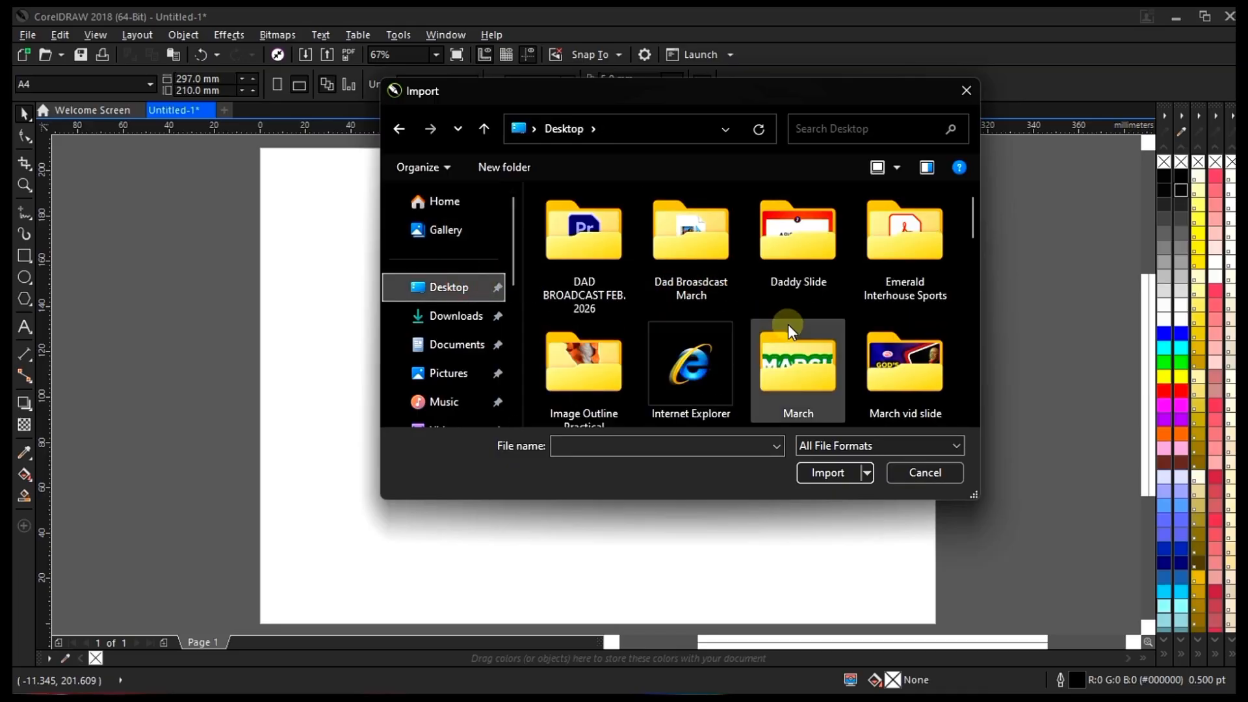
{"action": "left_click", "coordinate": [597, 369]}
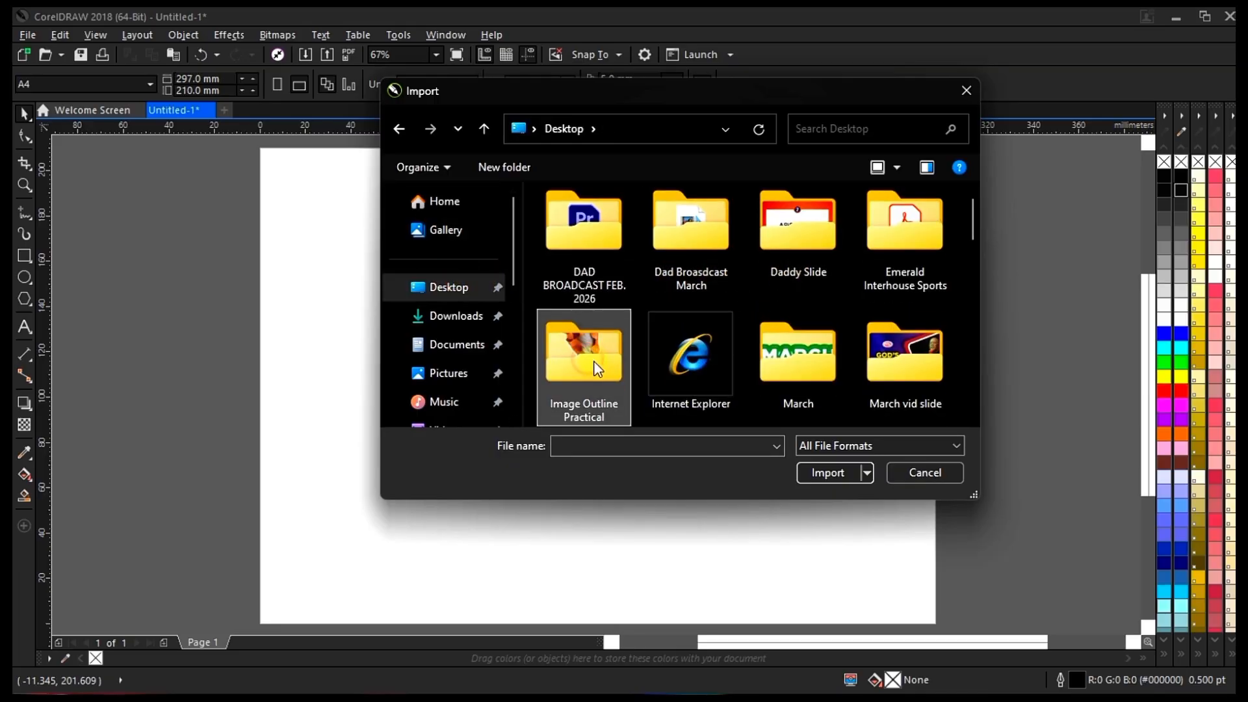
{"action": "double_click", "coordinate": [597, 368]}
{"action": "left_click", "coordinate": [662, 280]}
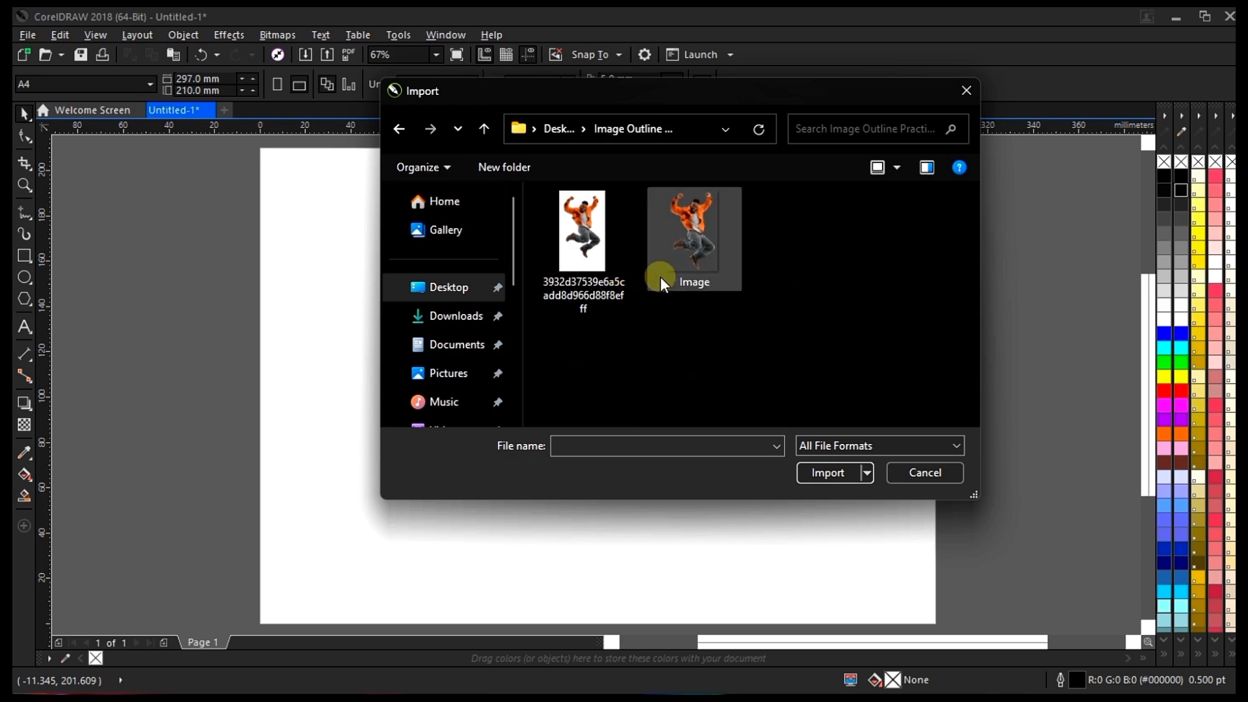
{"action": "left_click", "coordinate": [561, 260]}
{"action": "left_click", "coordinate": [706, 249]}
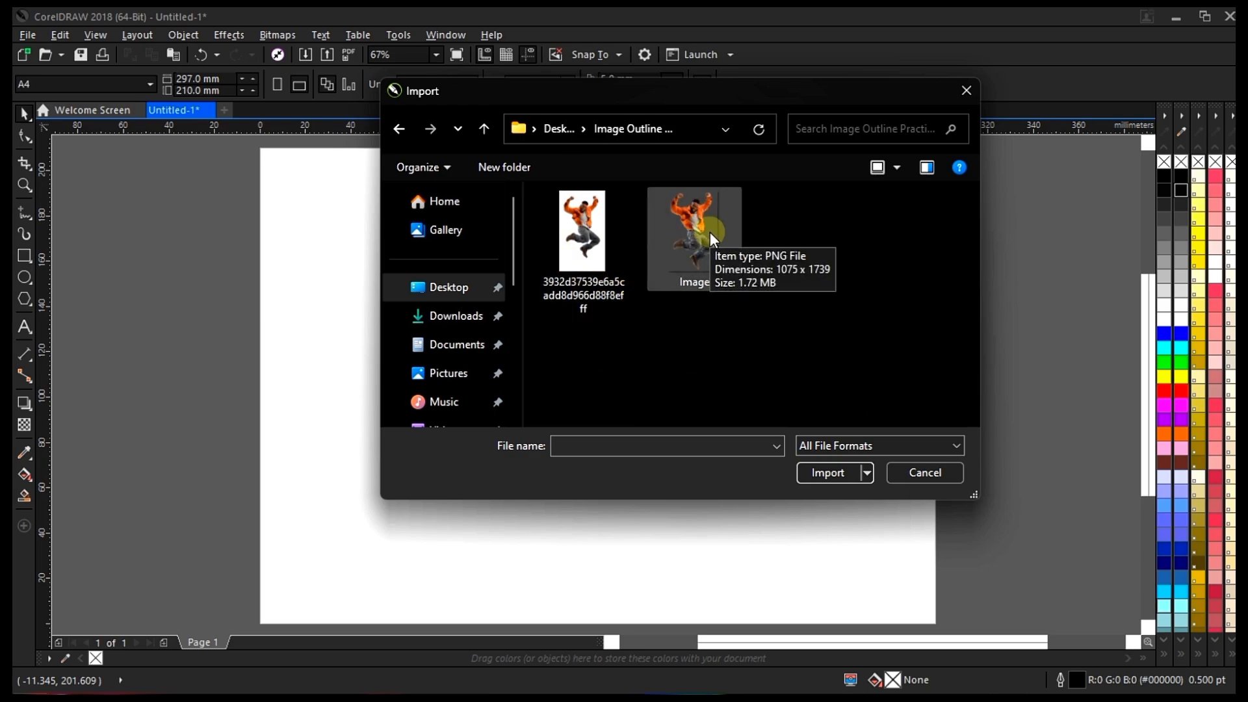
{"action": "left_click", "coordinate": [719, 260]}
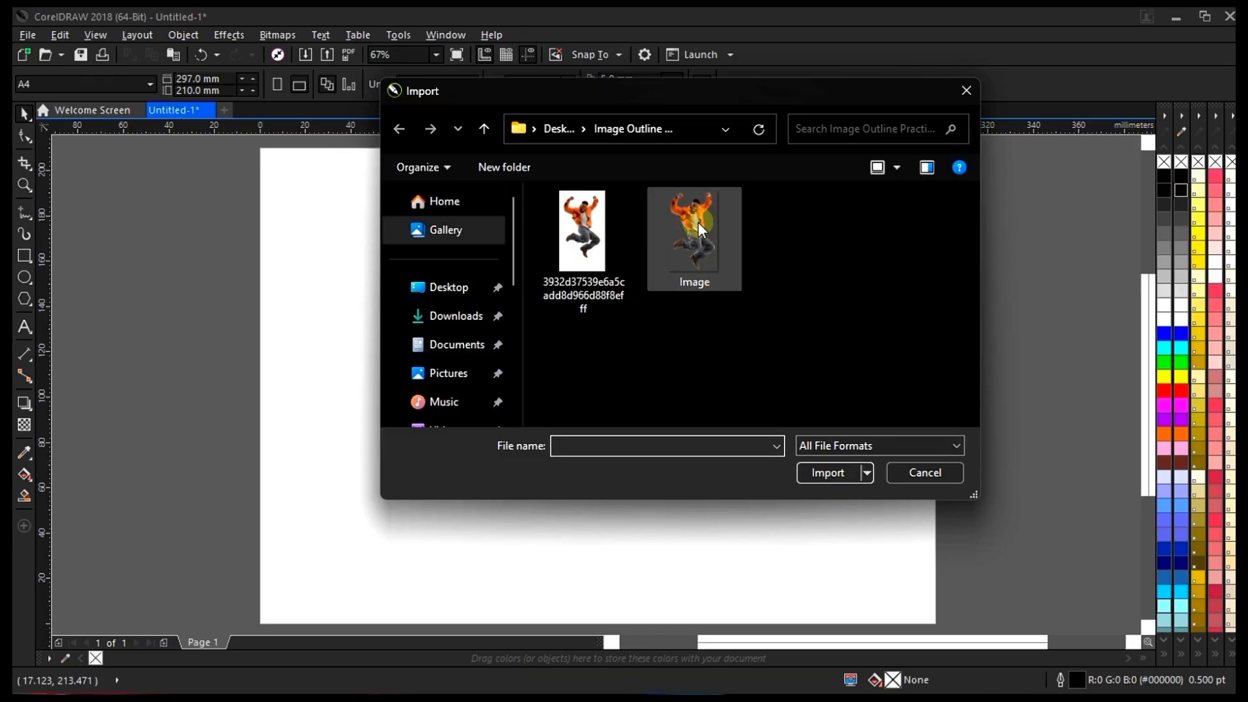
{"action": "left_click", "coordinate": [698, 242]}
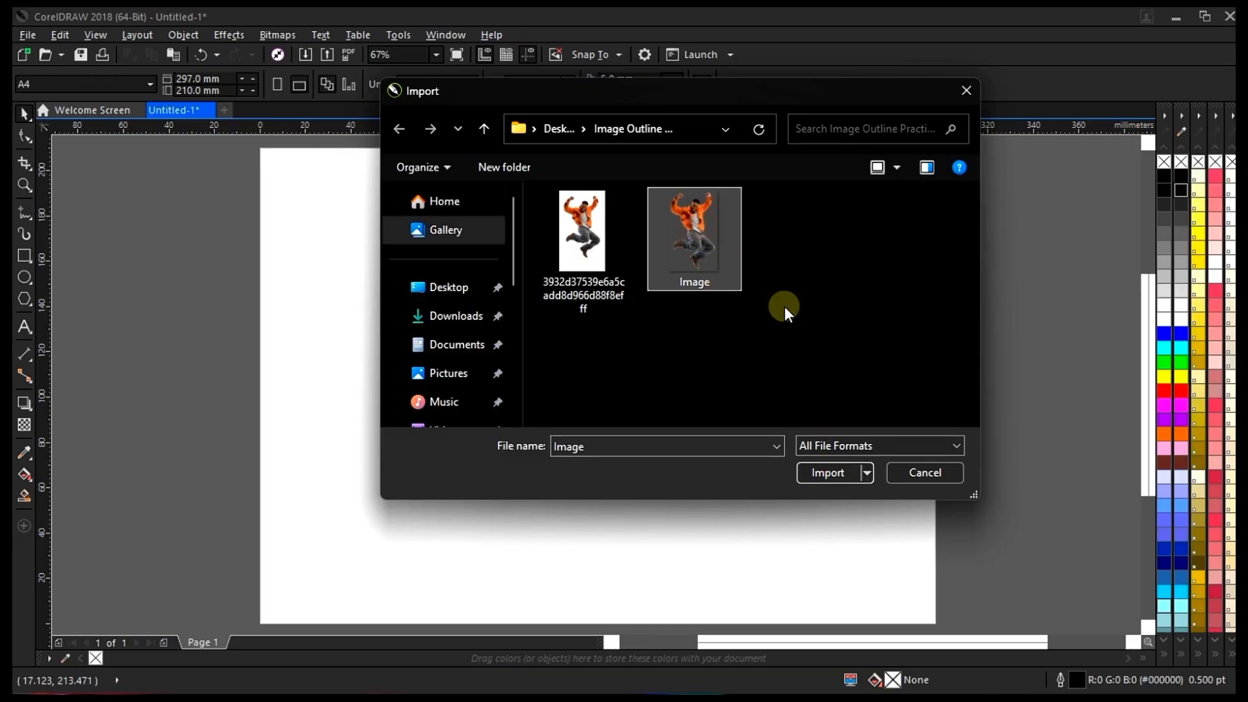
{"action": "left_click", "coordinate": [823, 469]}
{"action": "left_click", "coordinate": [434, 205]}
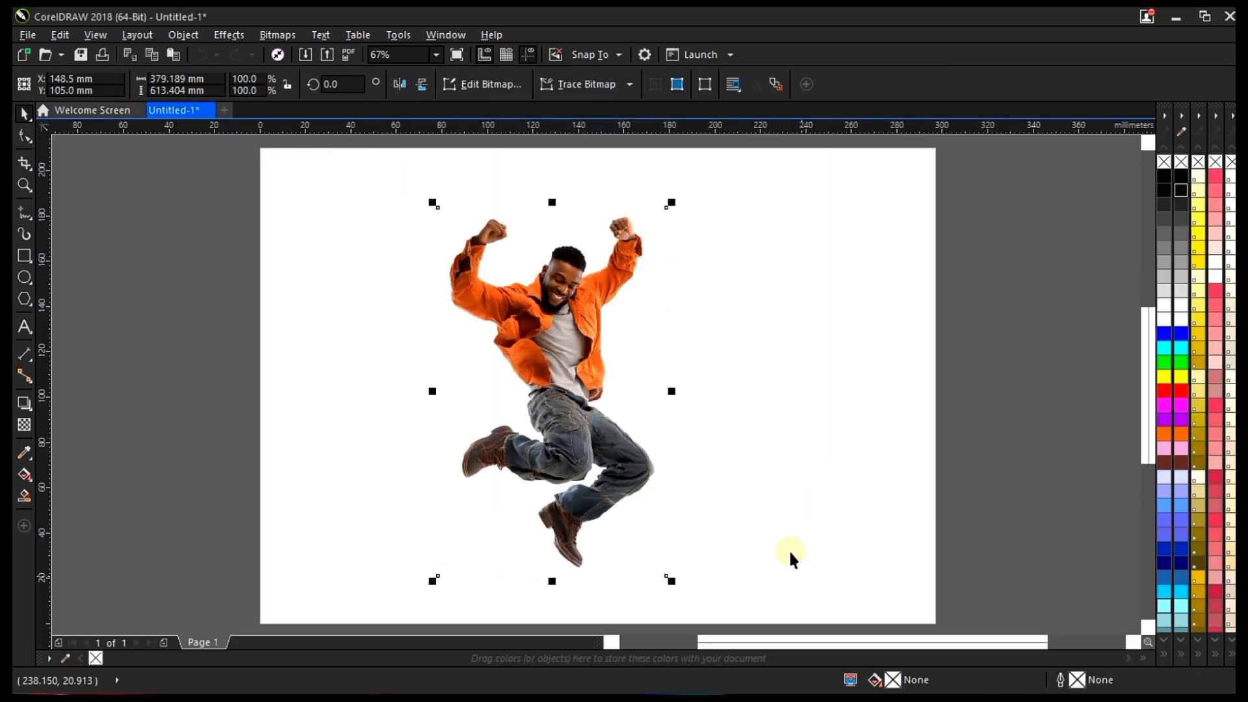
Scale the jumping man to about 91 x 147 mm, centred on the page.
{"action": "left_click_drag", "start_coordinate": [584, 324], "coordinate": [623, 321]}
{"action": "scroll", "coordinate": [623, 322], "scroll_direction": "down", "scroll_amount": 1}
{"action": "left_click_drag", "start_coordinate": [703, 208], "coordinate": [684, 232]}
{"action": "left_click_drag", "start_coordinate": [608, 357], "coordinate": [621, 339]}
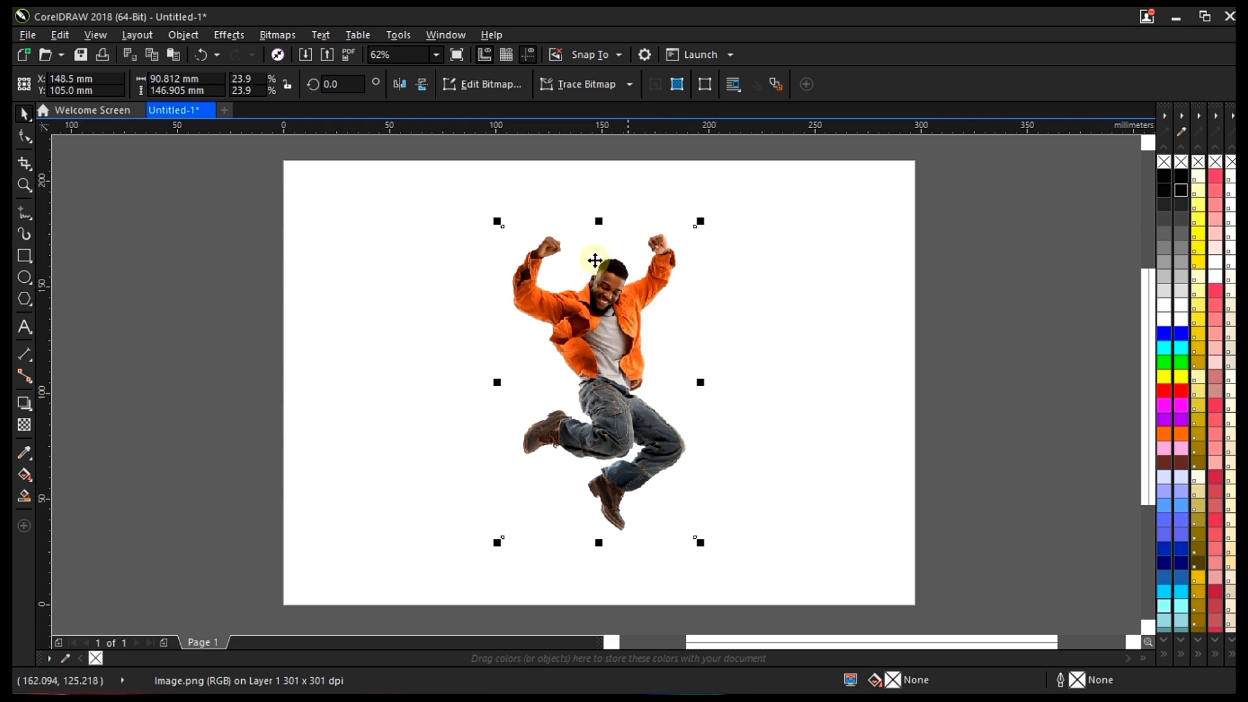
{"action": "left_click", "coordinate": [284, 36]}
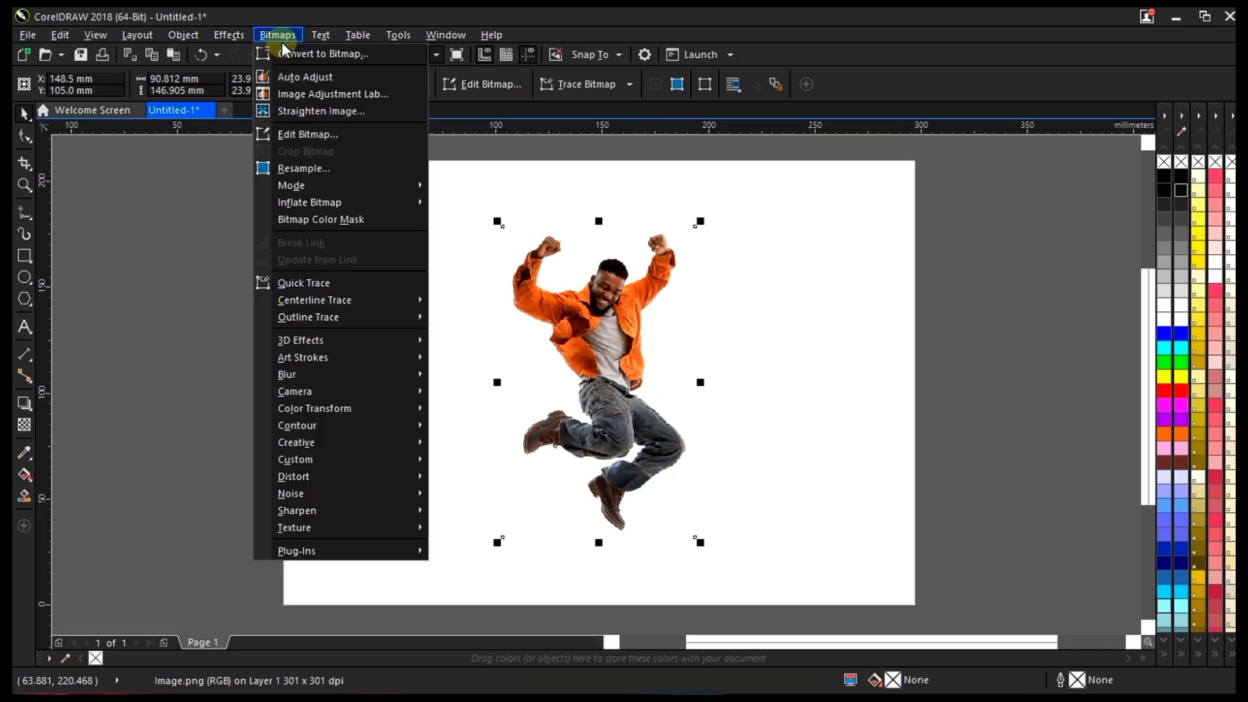
{"action": "left_click", "coordinate": [286, 52]}
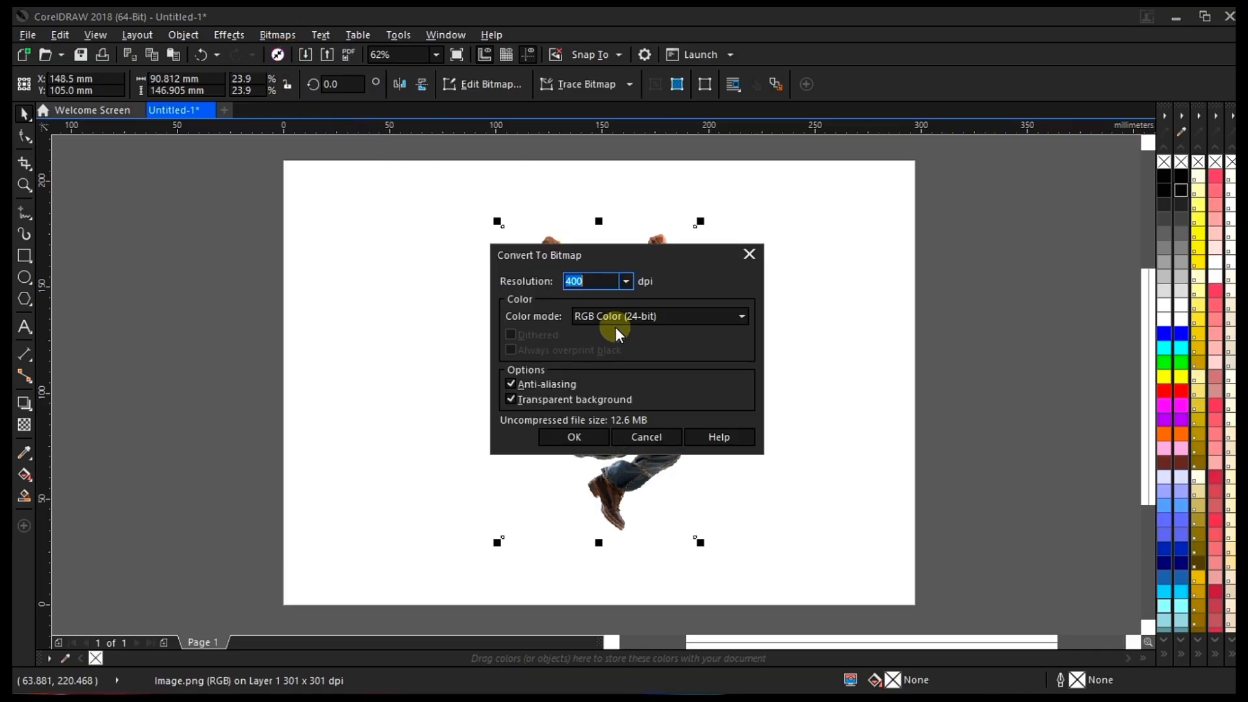
{"action": "left_click", "coordinate": [746, 253]}
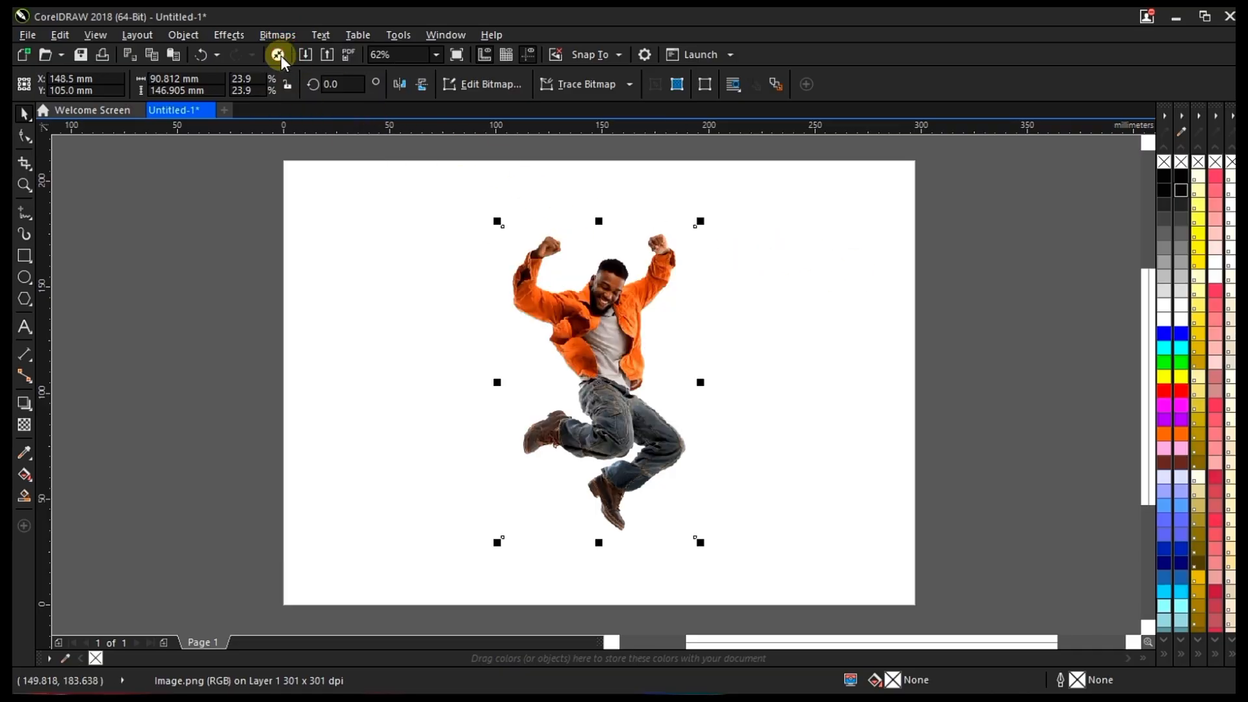
Convert the jumping man to a bitmap at 400 dpi in RGB Color (24-bit), with anti-aliasing and a transparent background.
{"action": "left_click", "coordinate": [279, 35]}
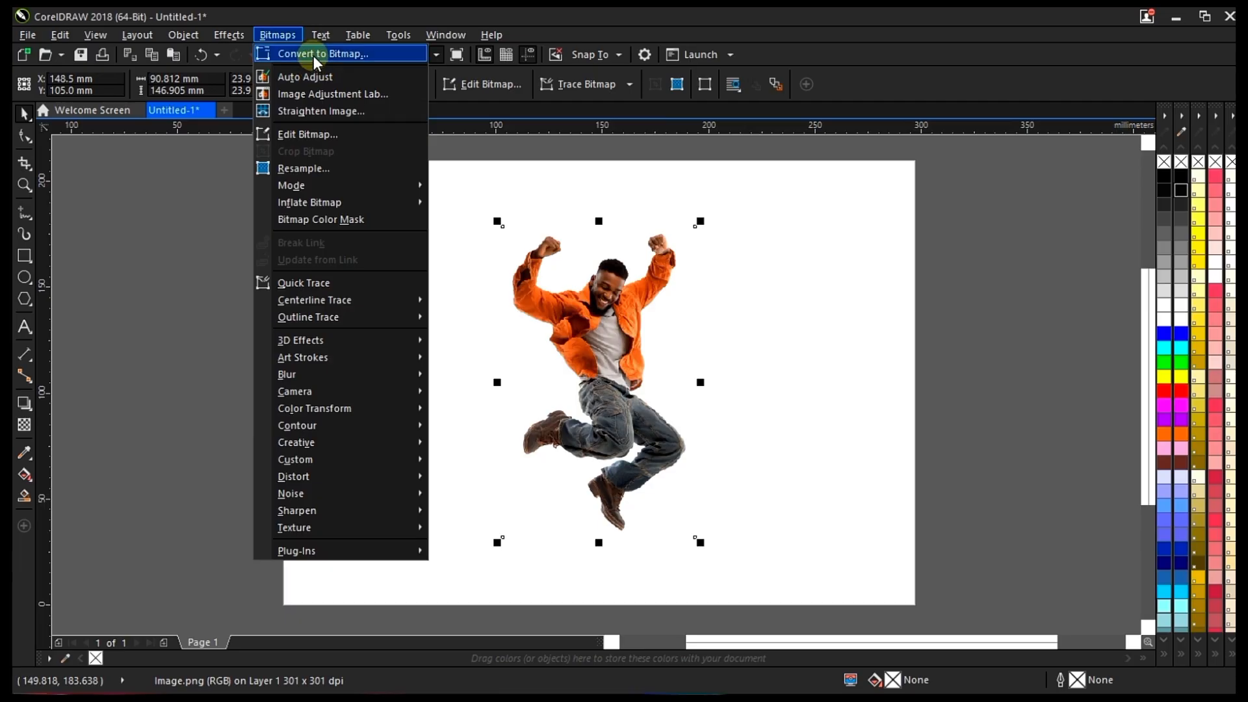
{"action": "left_click", "coordinate": [313, 56]}
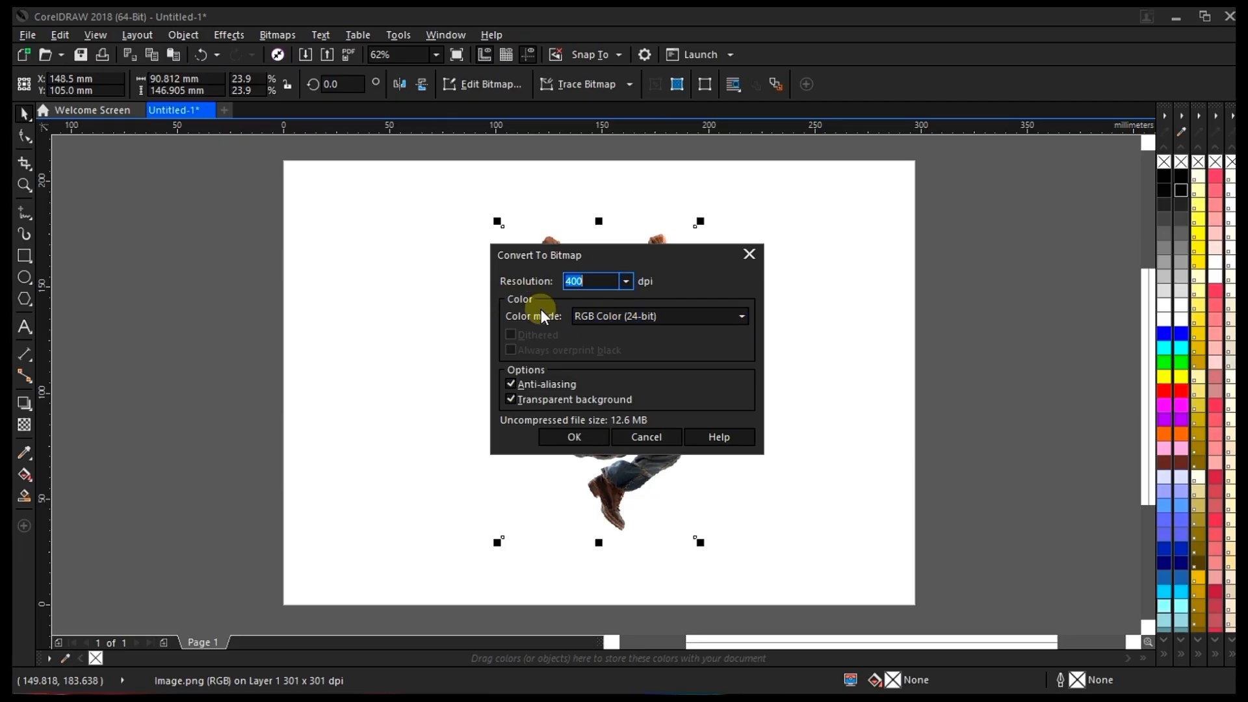
{"action": "left_click", "coordinate": [643, 319]}
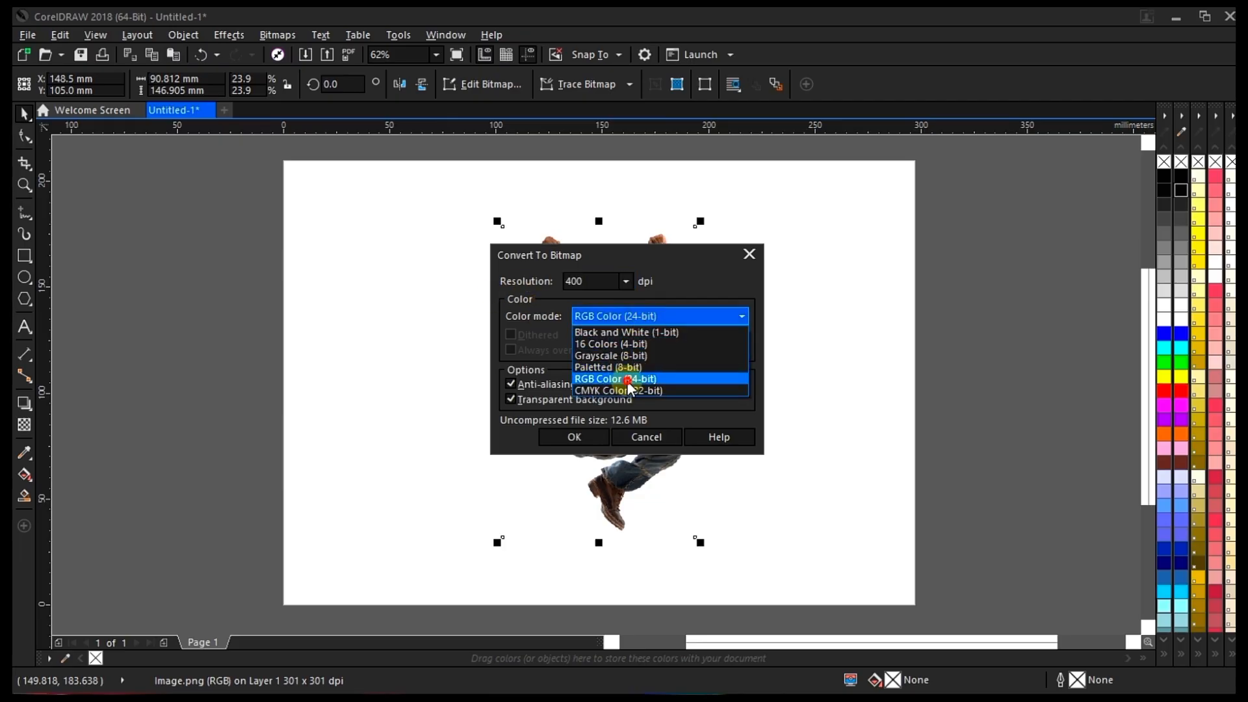
{"action": "left_click", "coordinate": [622, 382]}
{"action": "left_click", "coordinate": [586, 437]}
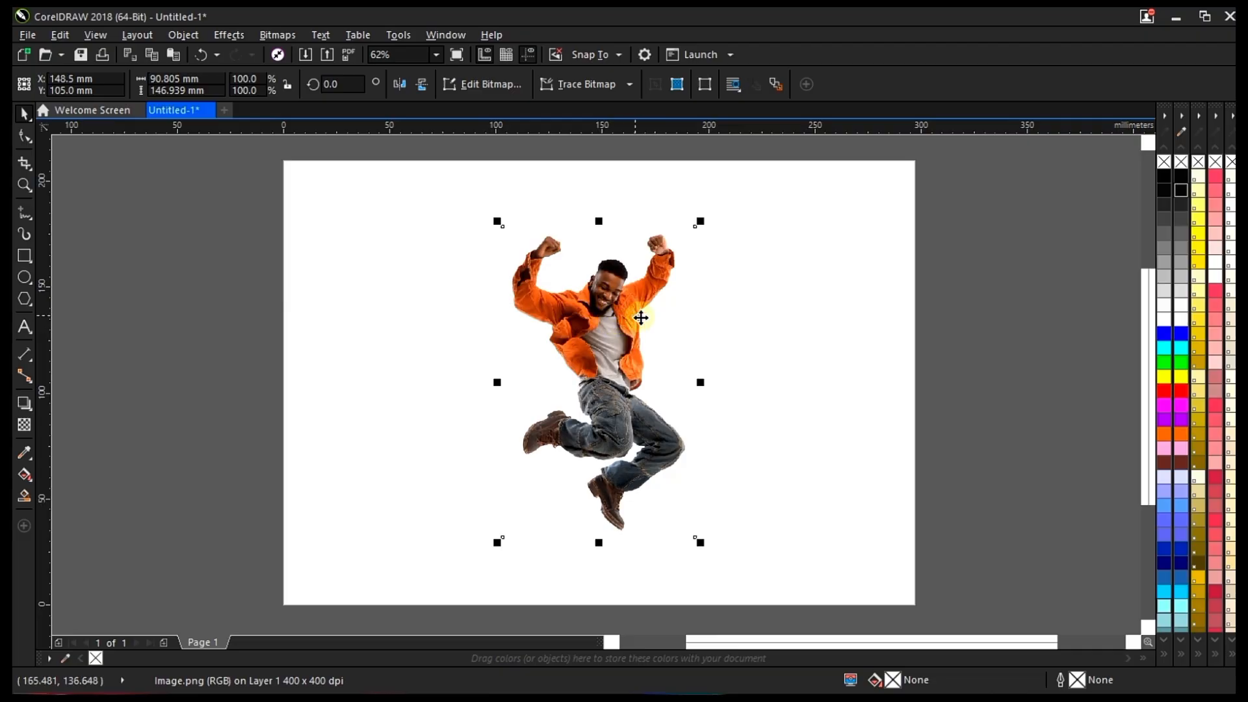
Move the jumping man off centre toward the page's lower left, and centre him on the page again.
{"action": "scroll", "coordinate": [638, 317], "scroll_direction": "up", "scroll_amount": 2}
{"action": "scroll", "coordinate": [632, 298], "scroll_direction": "down", "scroll_amount": 2}
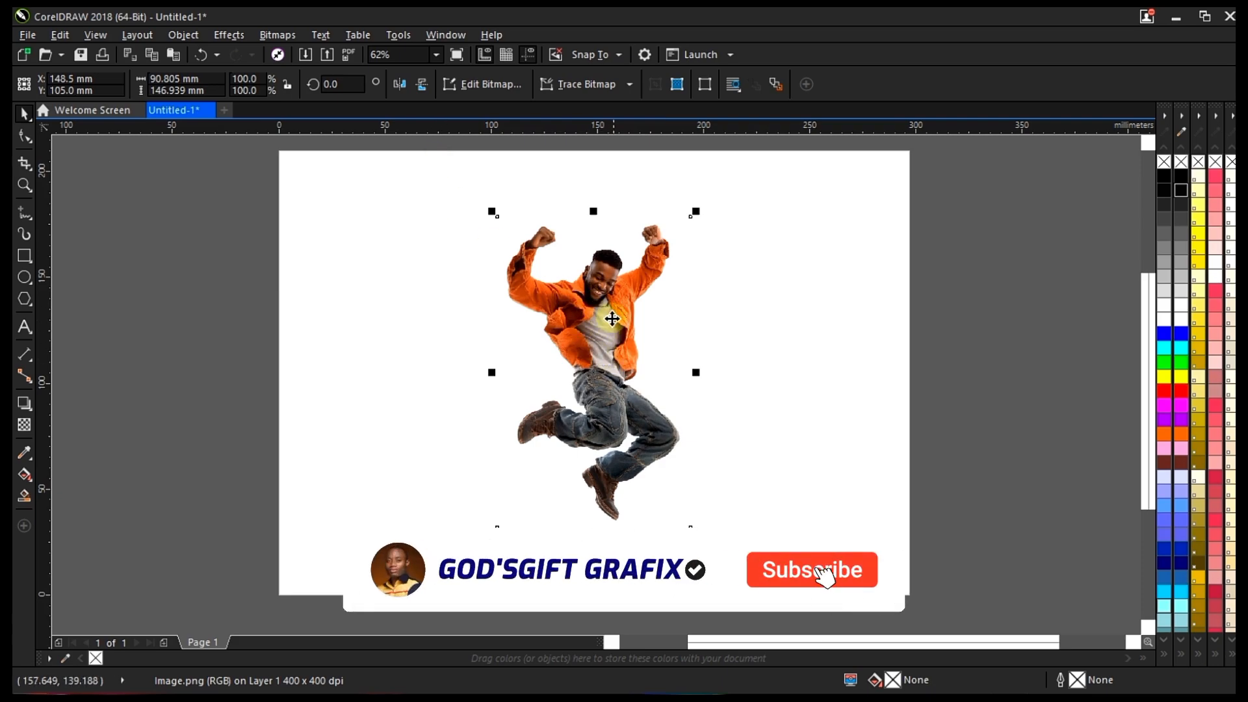
{"action": "left_click_drag", "start_coordinate": [609, 296], "coordinate": [509, 336]}
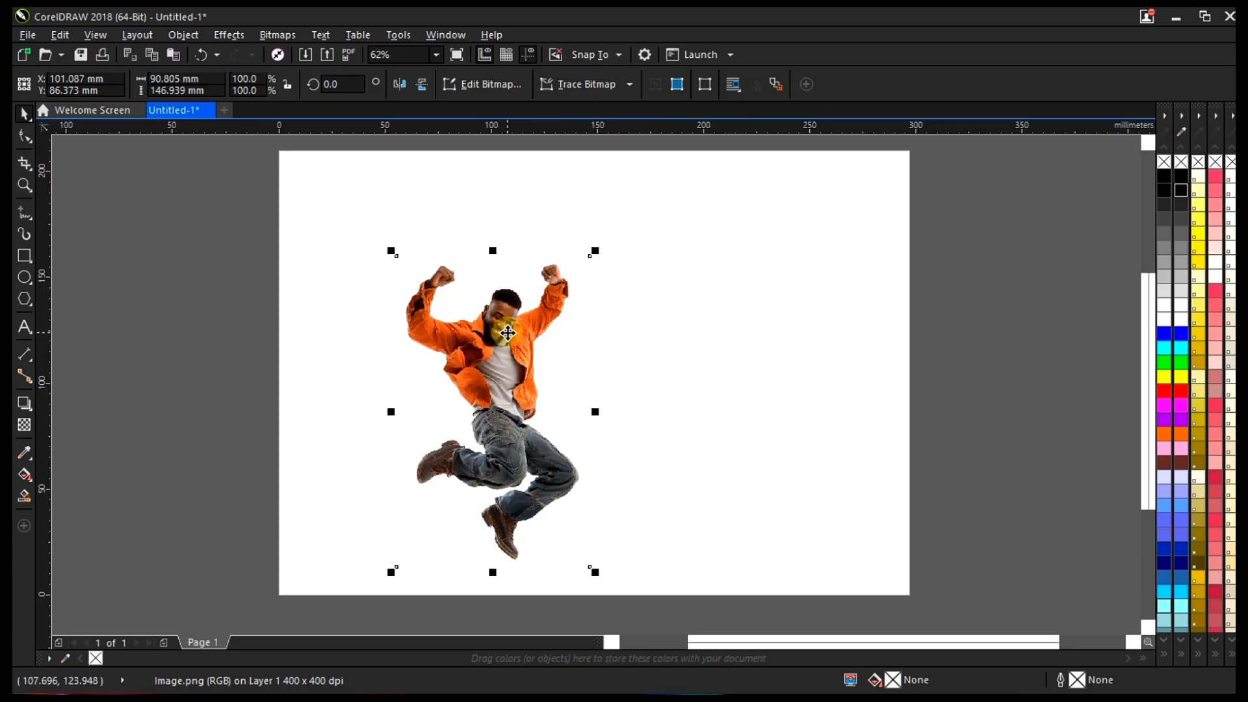
{"action": "key", "text": "p"}
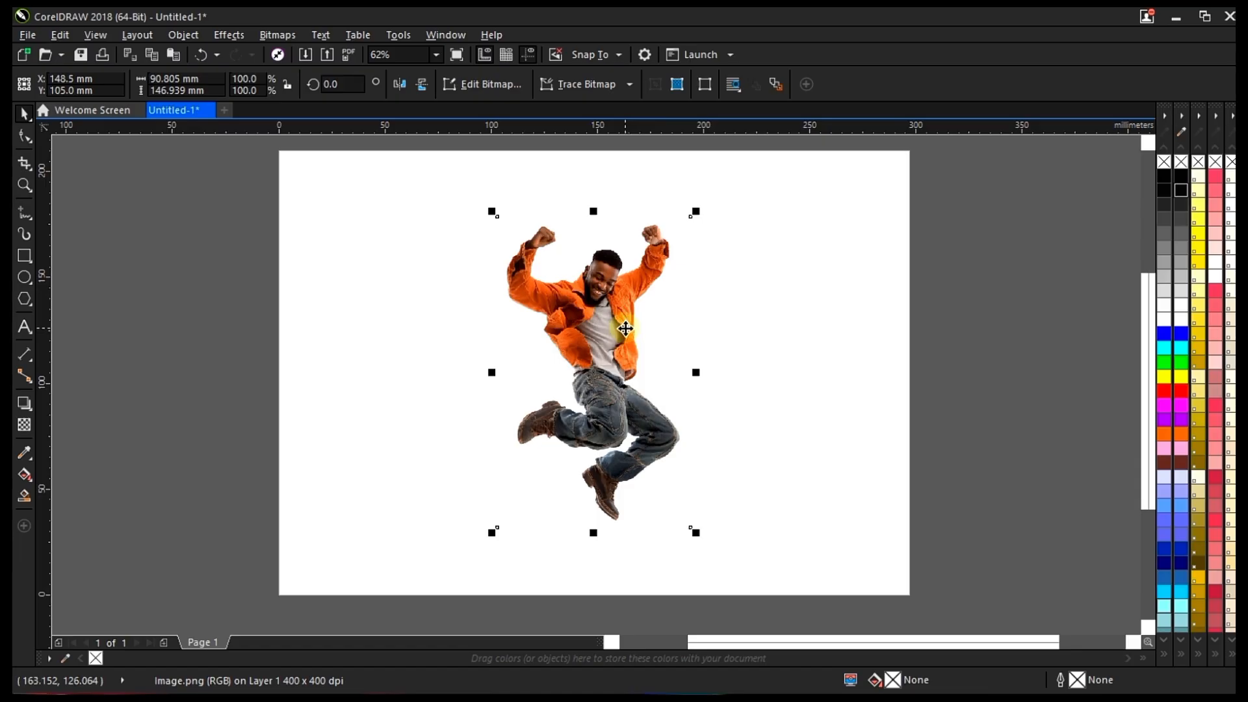
Copy the full-colour bitmap of the jumping man to the clipboard.
{"action": "scroll", "coordinate": [627, 331], "scroll_direction": "up", "scroll_amount": 1}
{"action": "scroll", "coordinate": [625, 329], "scroll_direction": "down", "scroll_amount": 1}
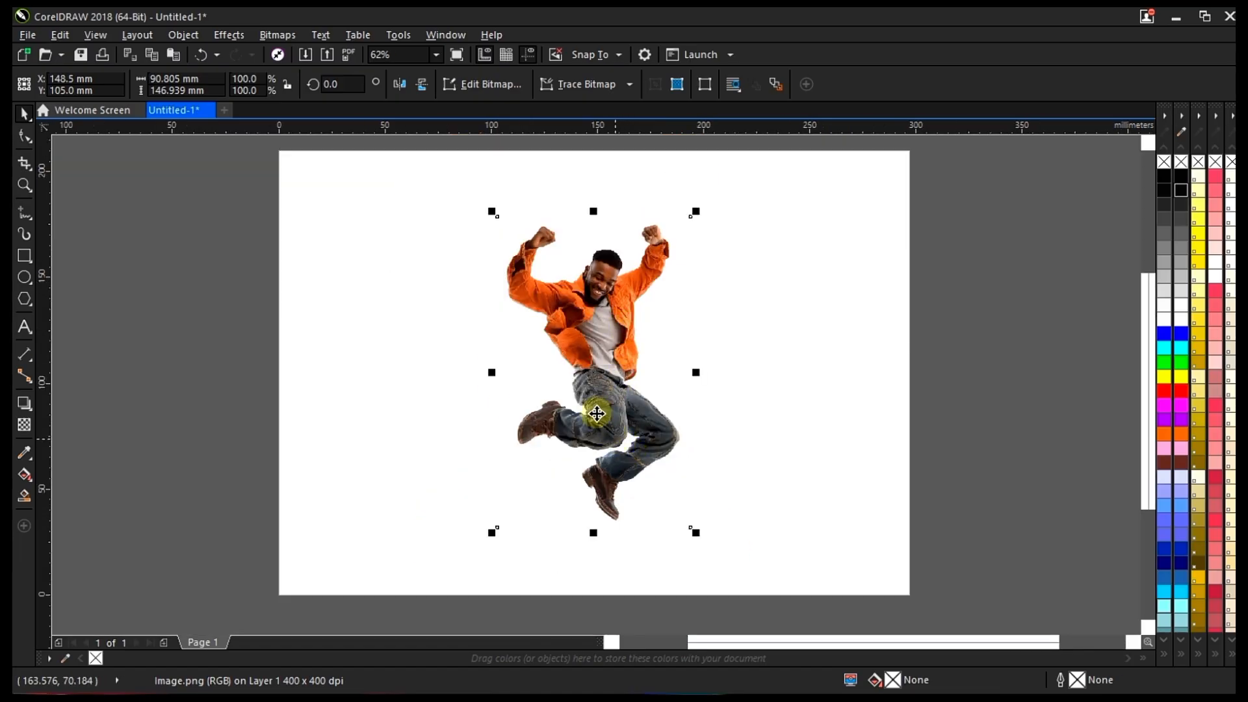
{"action": "key", "text": "z"}
{"action": "left_click_drag", "start_coordinate": [387, 175], "coordinate": [812, 570]}
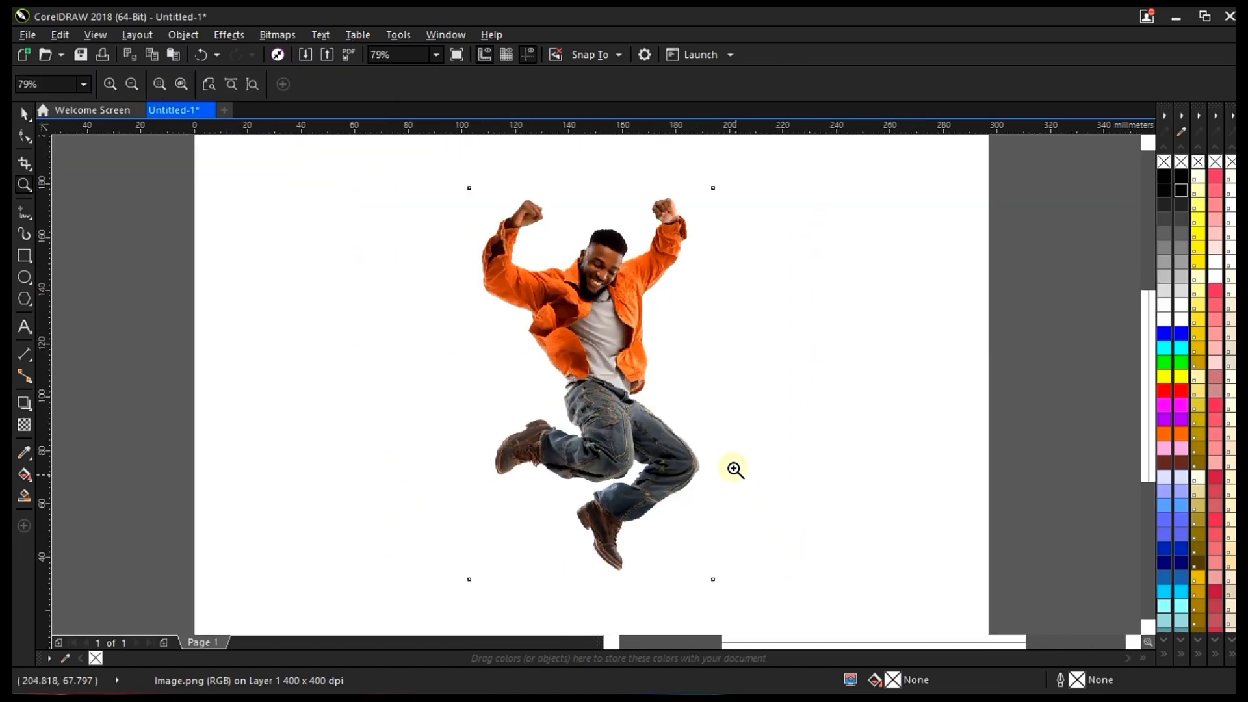
{"action": "key", "text": "space"}
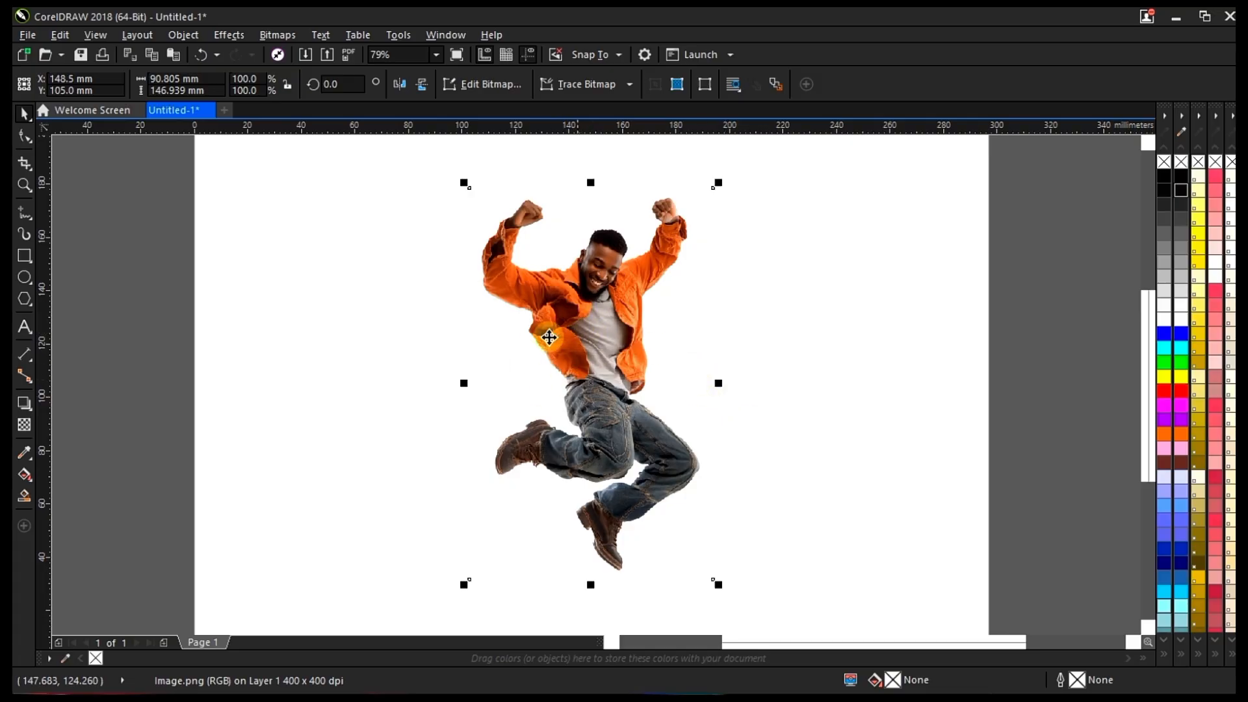
{"action": "key", "text": "ctrl+c"}
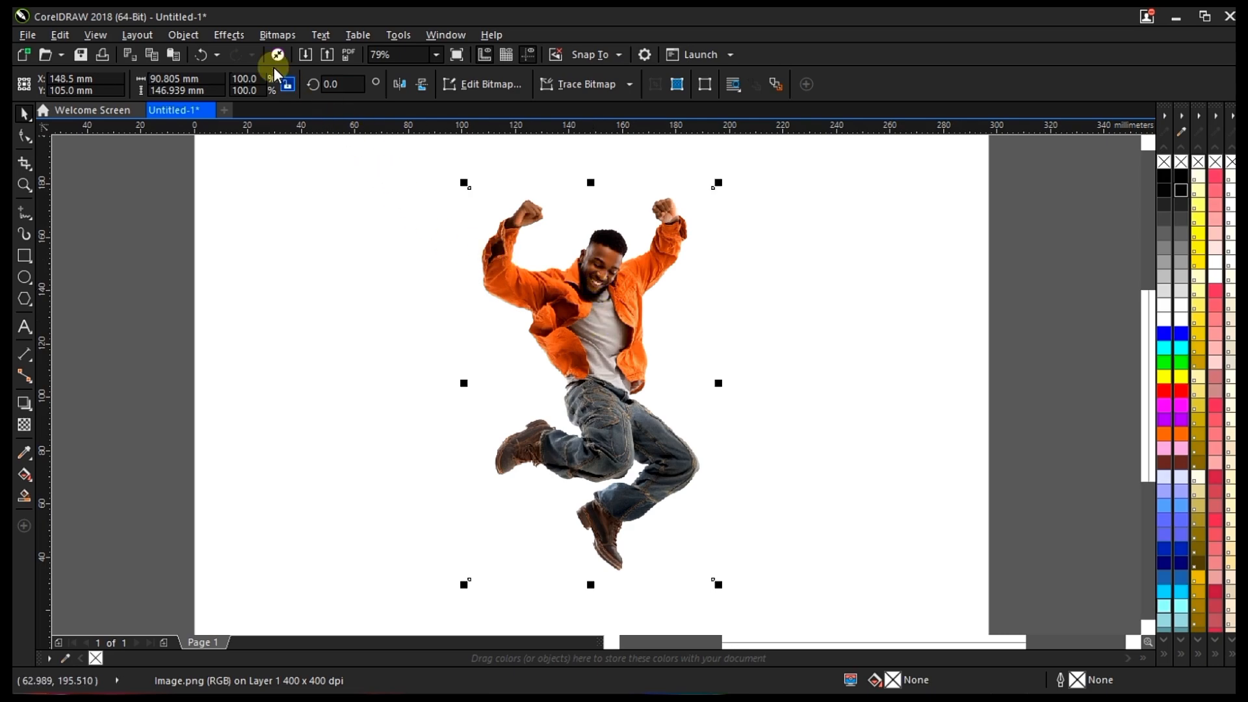
Turn the jumping man into a black silhouette with Hue/Saturation/Lightness, setting the Master channel's lightness to -100.
{"action": "left_click", "coordinate": [232, 34]}
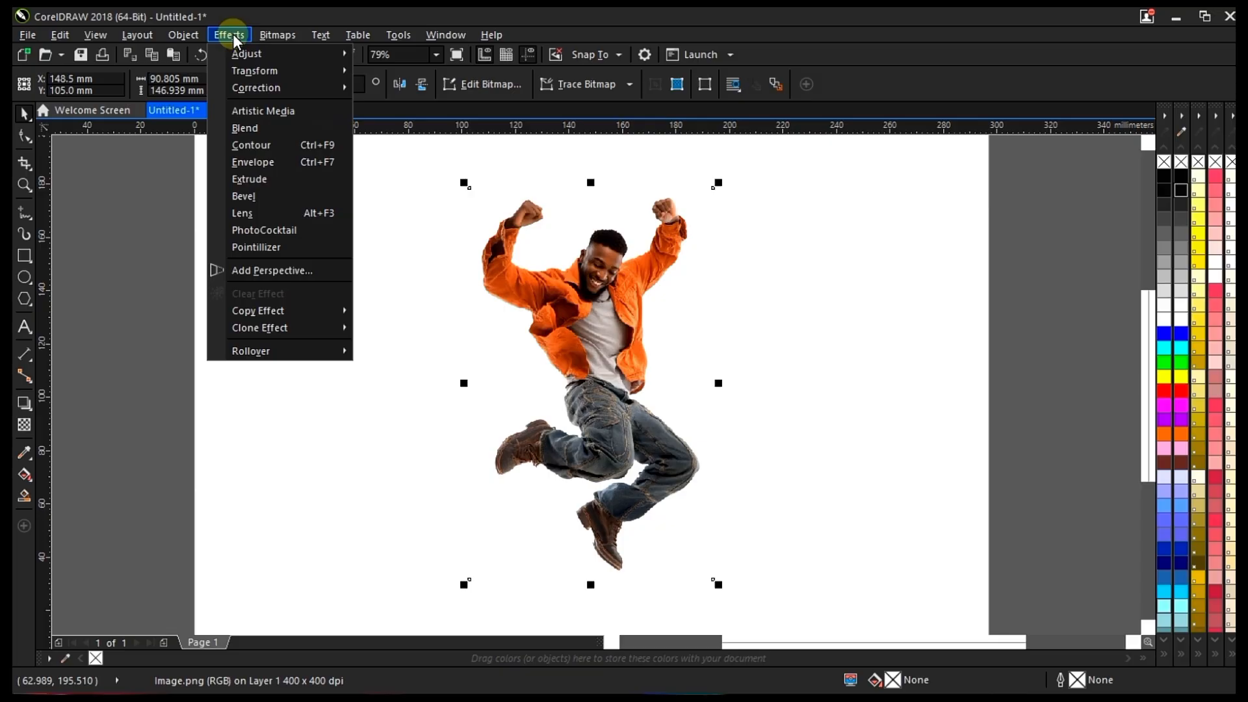
{"action": "mouse_move", "coordinate": [242, 58]}
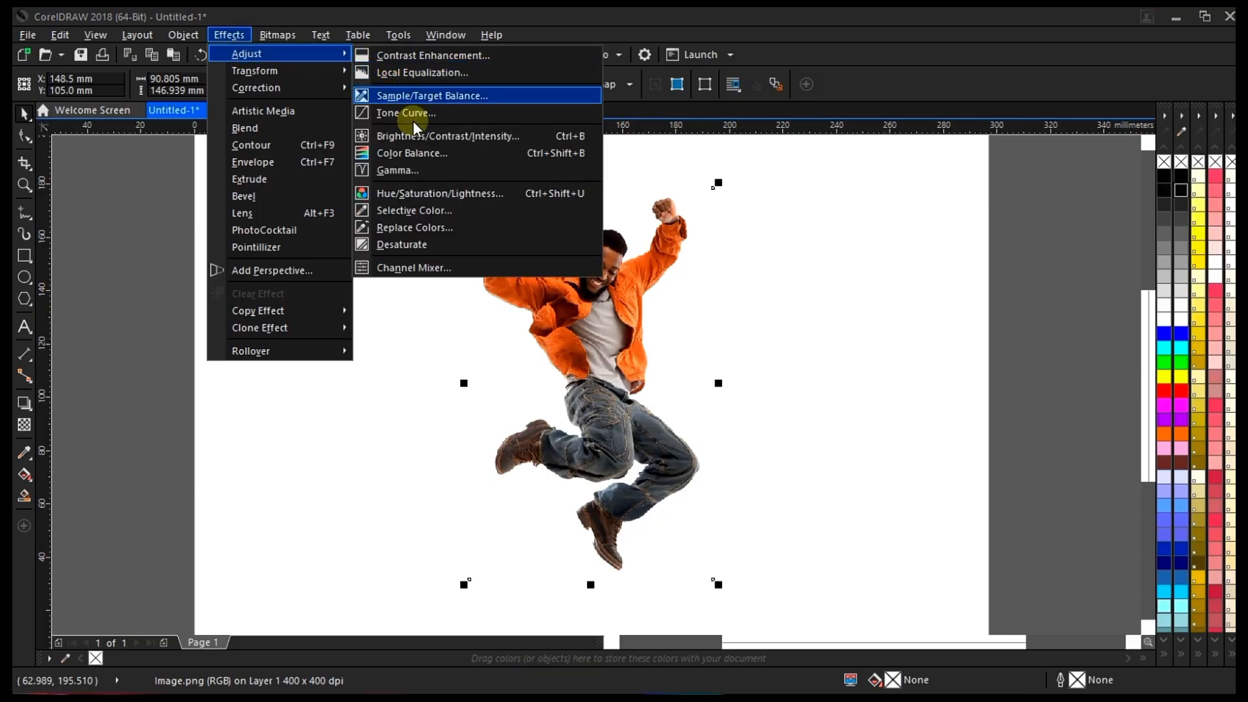
{"action": "left_click", "coordinate": [458, 193]}
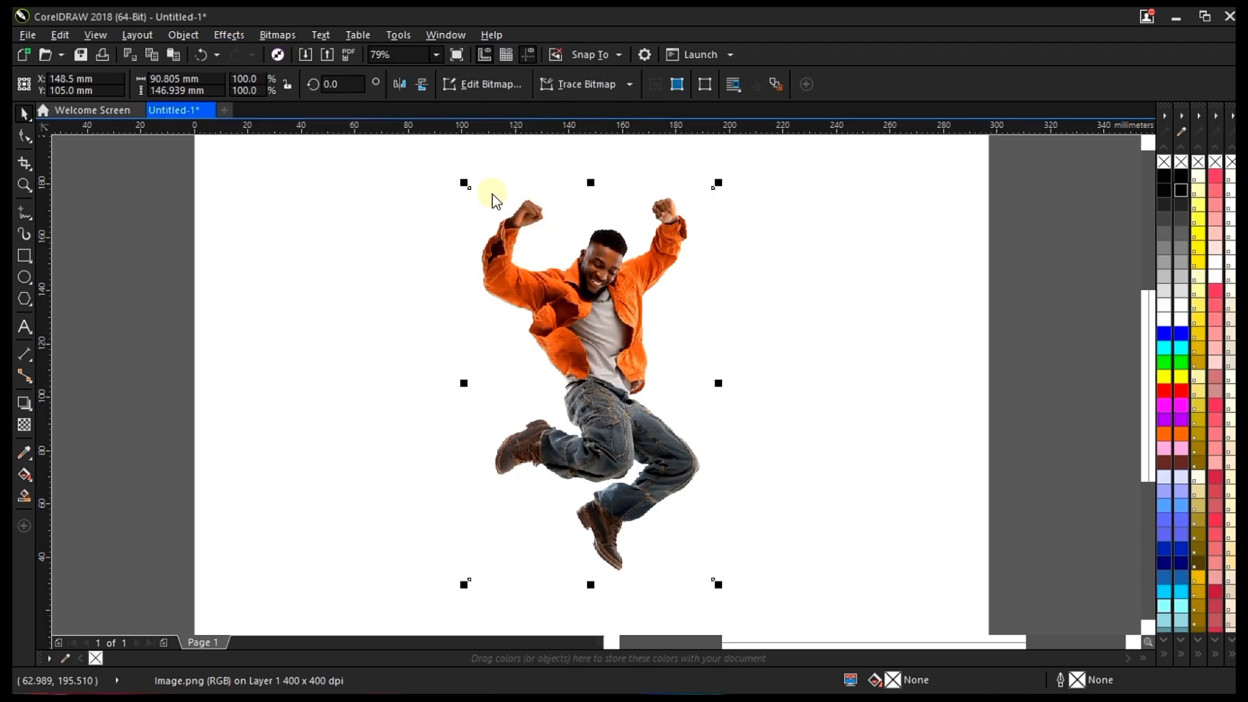
{"action": "left_click_drag", "start_coordinate": [528, 251], "coordinate": [786, 254]}
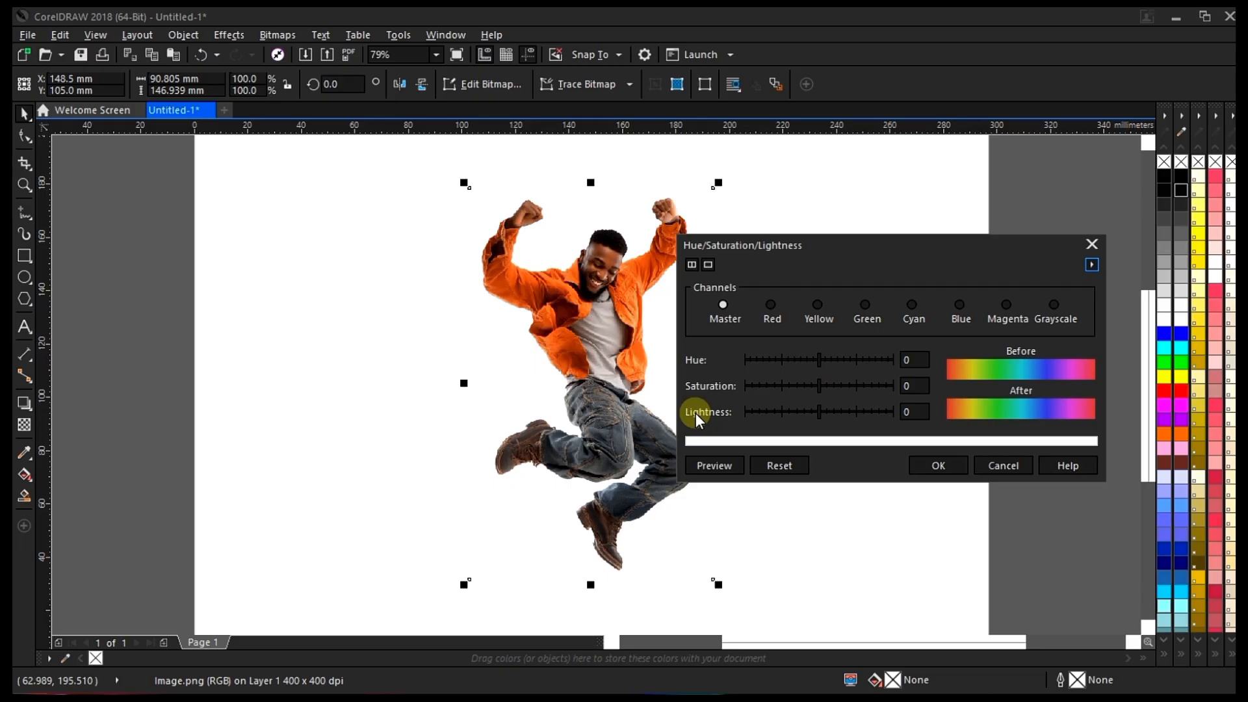
{"action": "left_click", "coordinate": [816, 412]}
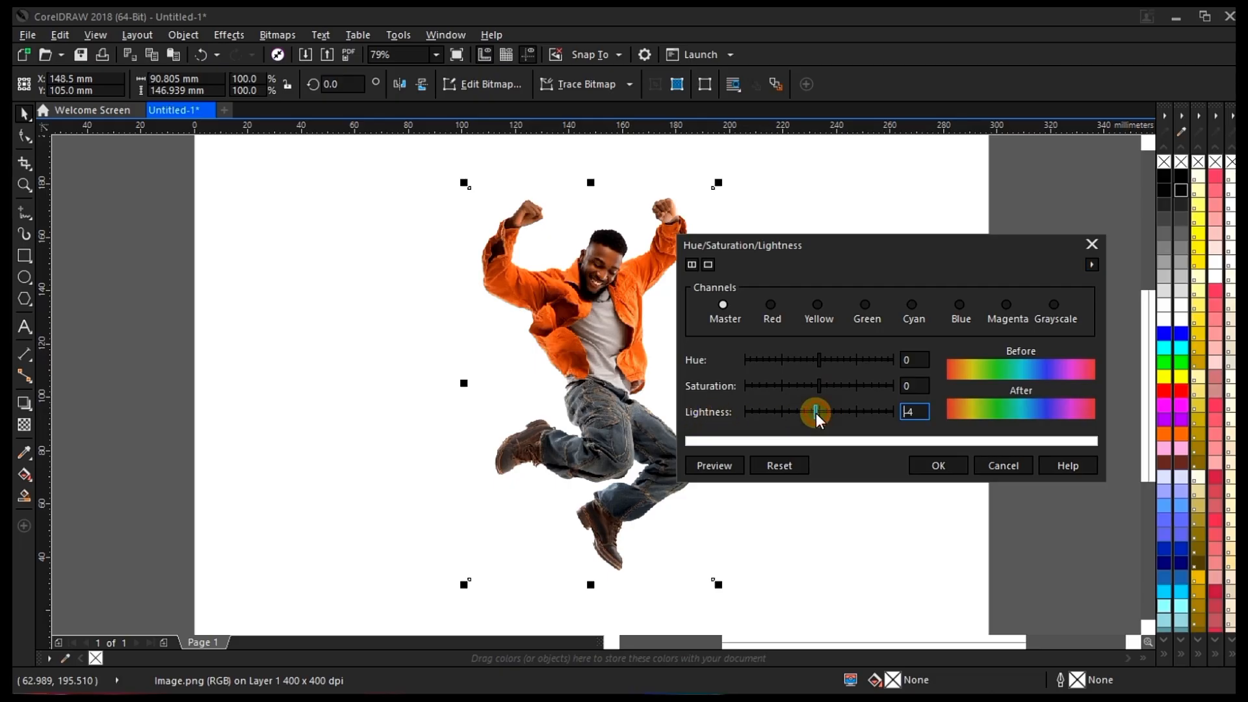
{"action": "left_click", "coordinate": [746, 412]}
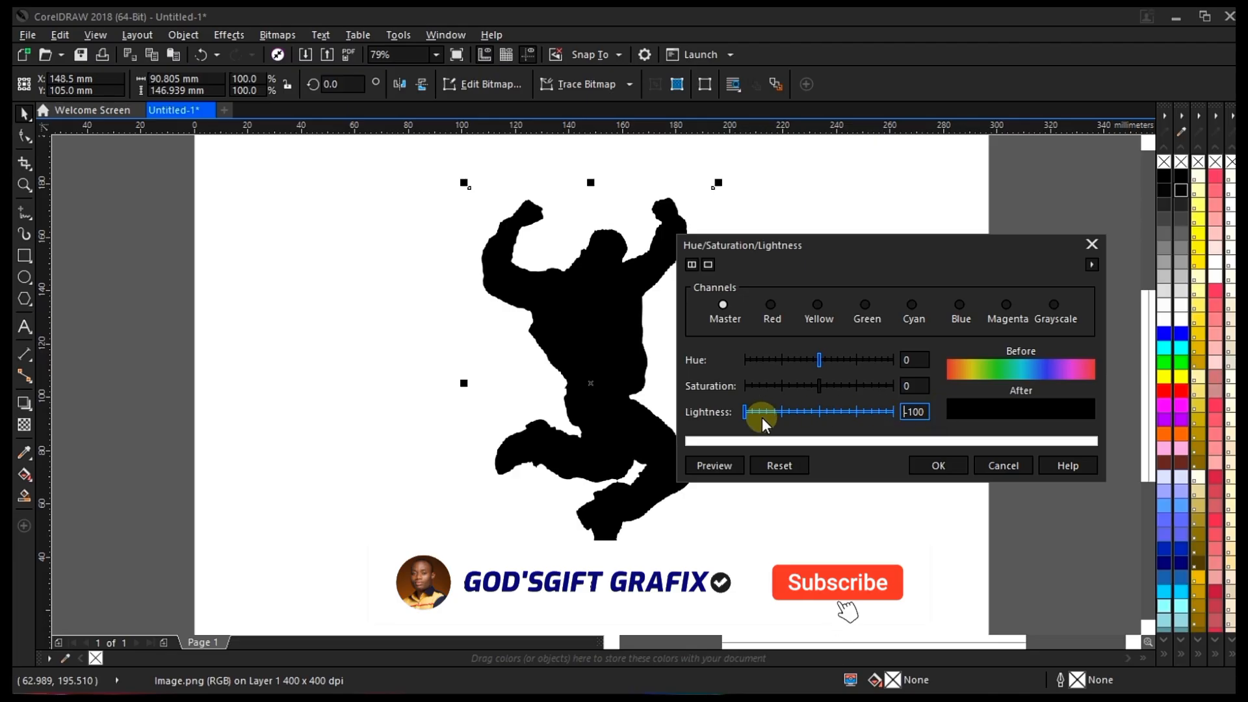
{"action": "left_click", "coordinate": [938, 465]}
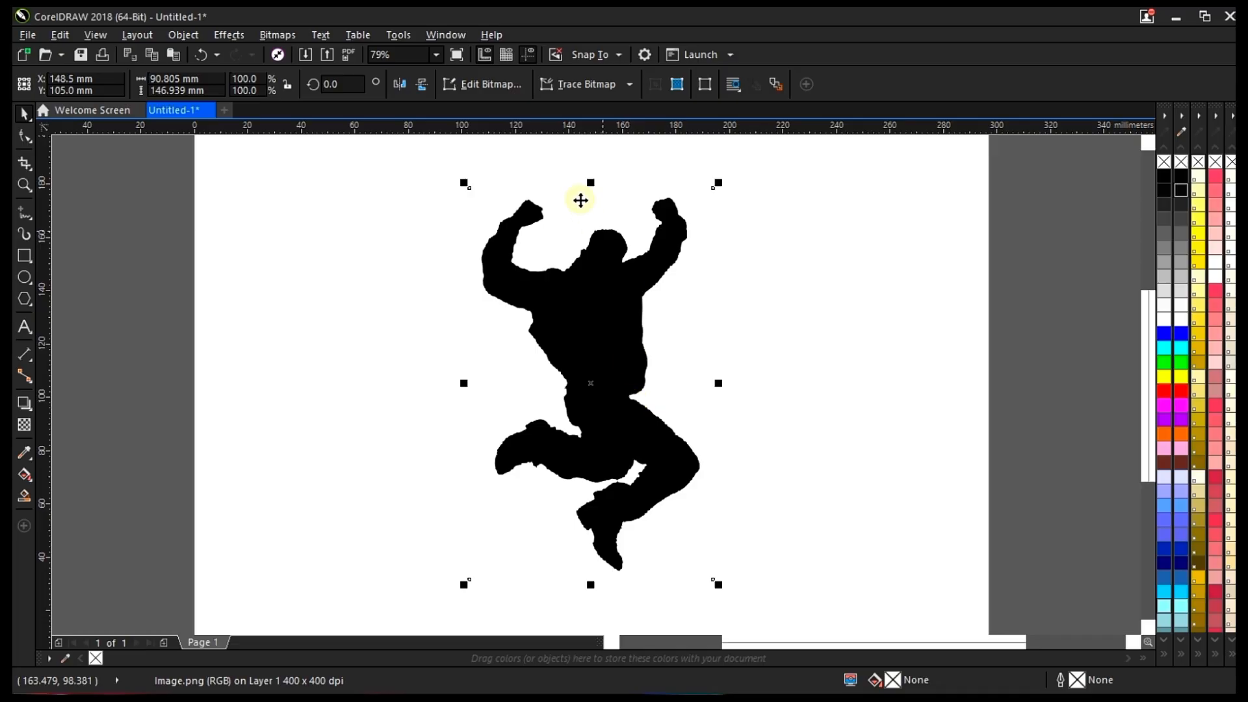
Trace the black silhouette into a vector shape with Quick Trace, keeping the bitmap's original size.
{"action": "left_click", "coordinate": [630, 85]}
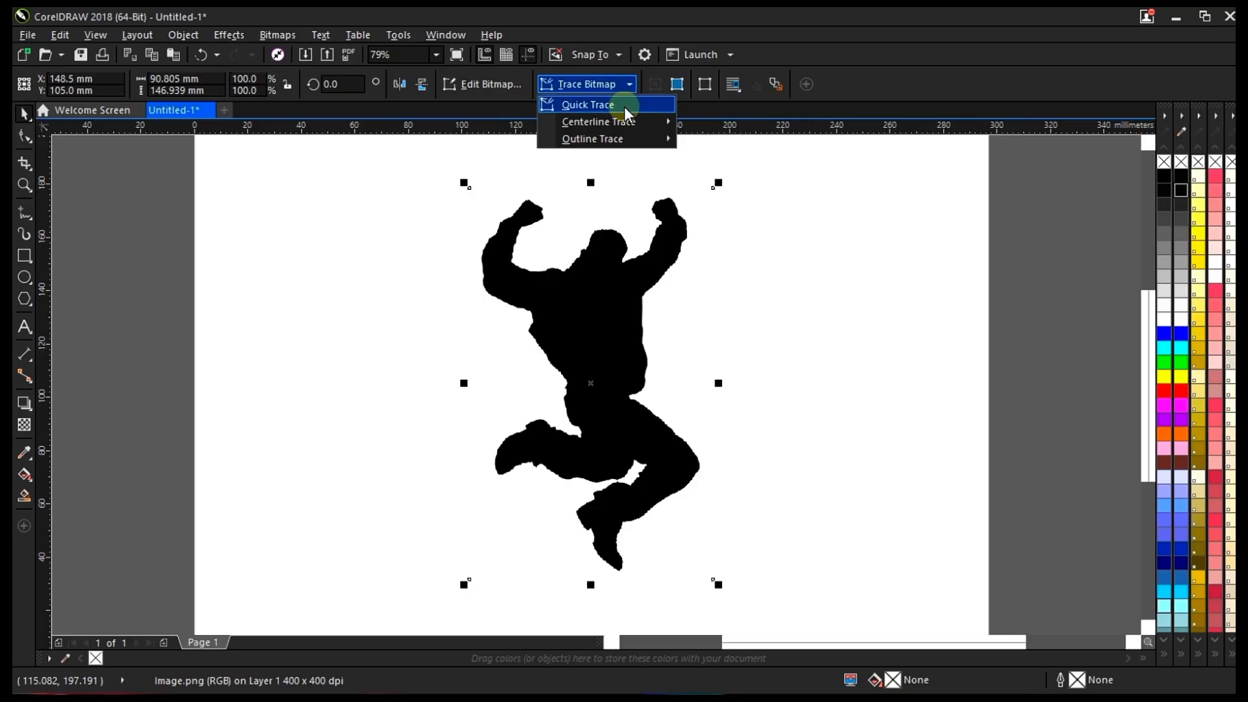
{"action": "left_click", "coordinate": [624, 106]}
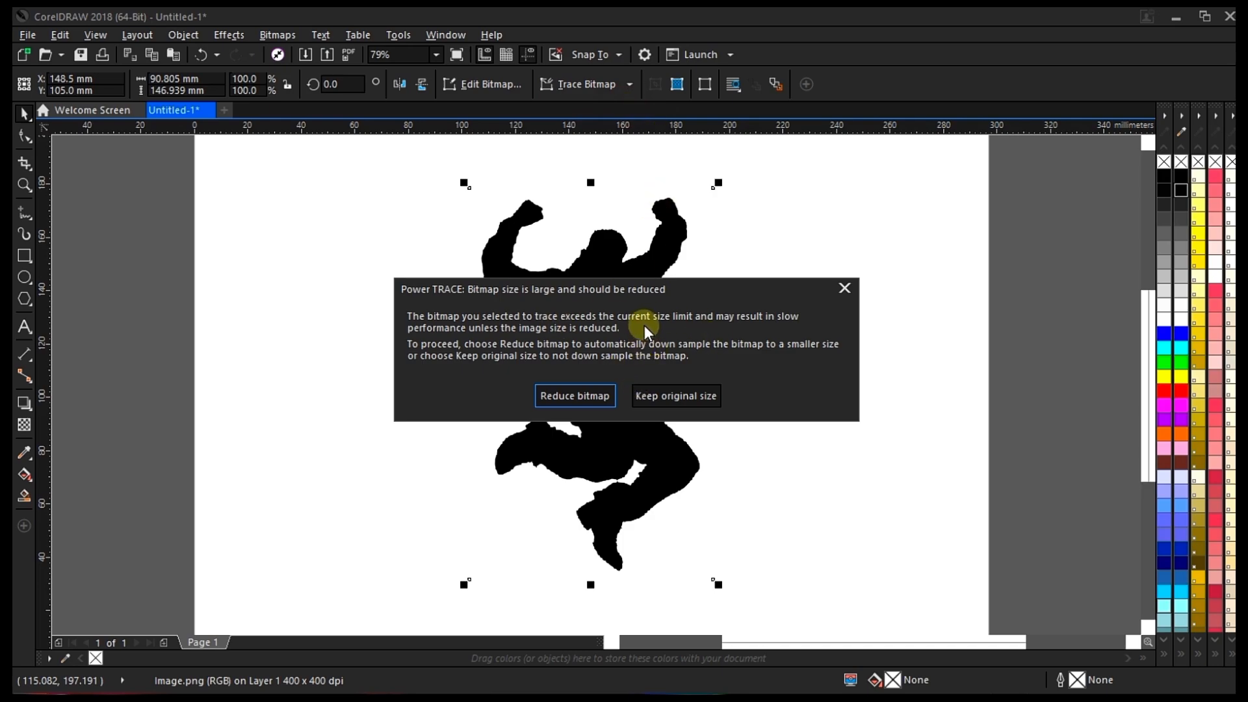
{"action": "left_click", "coordinate": [699, 399]}
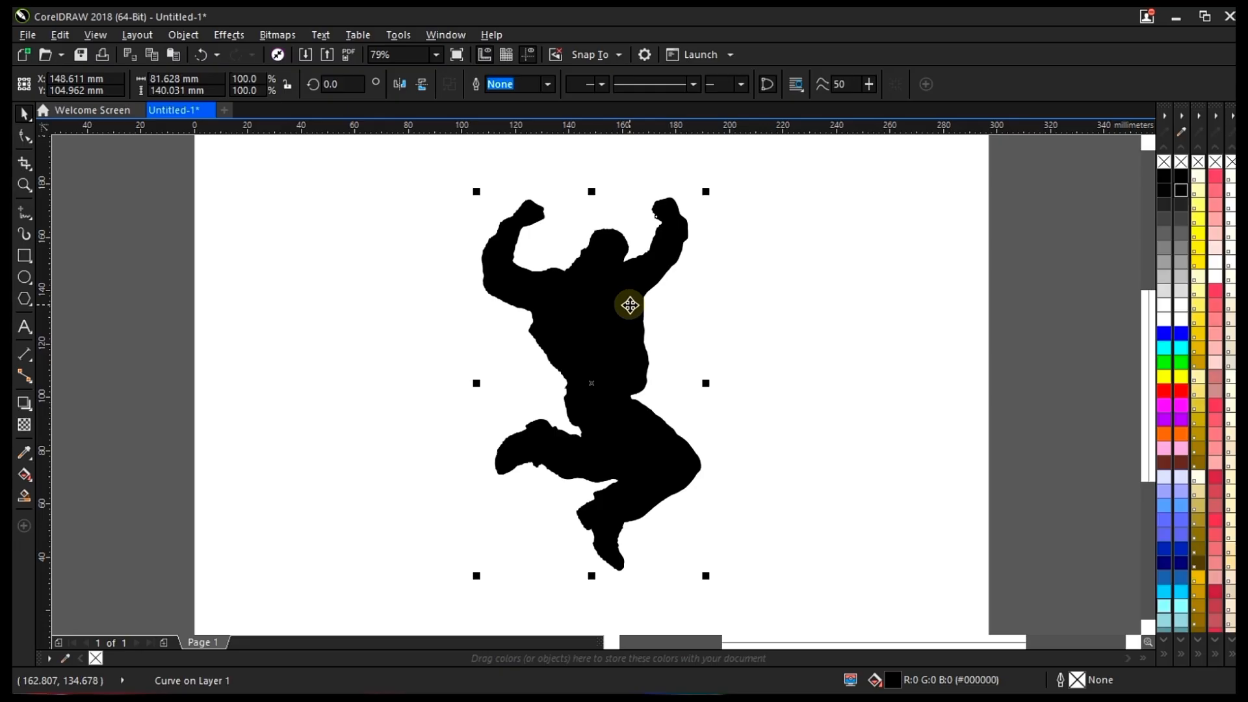
Give the traced silhouette curve a black 0.5 pt outline and remove its fill.
{"action": "left_click_drag", "start_coordinate": [611, 312], "coordinate": [445, 335]}
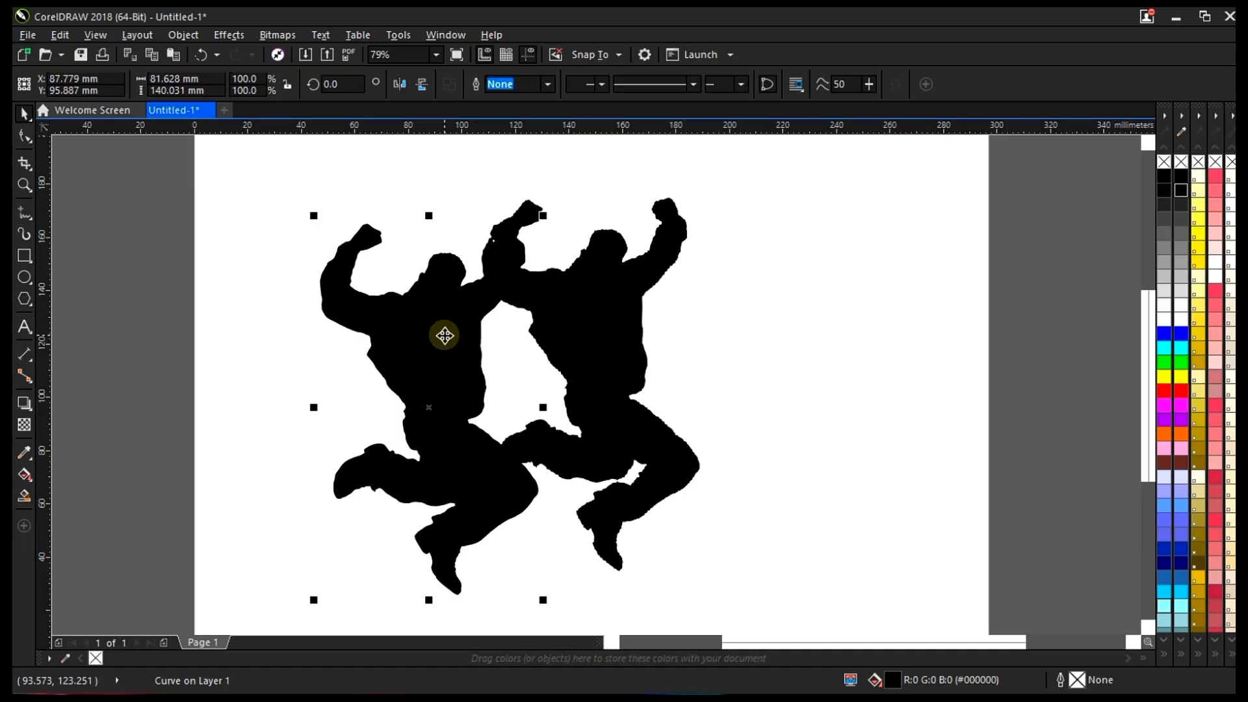
{"action": "key", "text": "ctrl+z"}
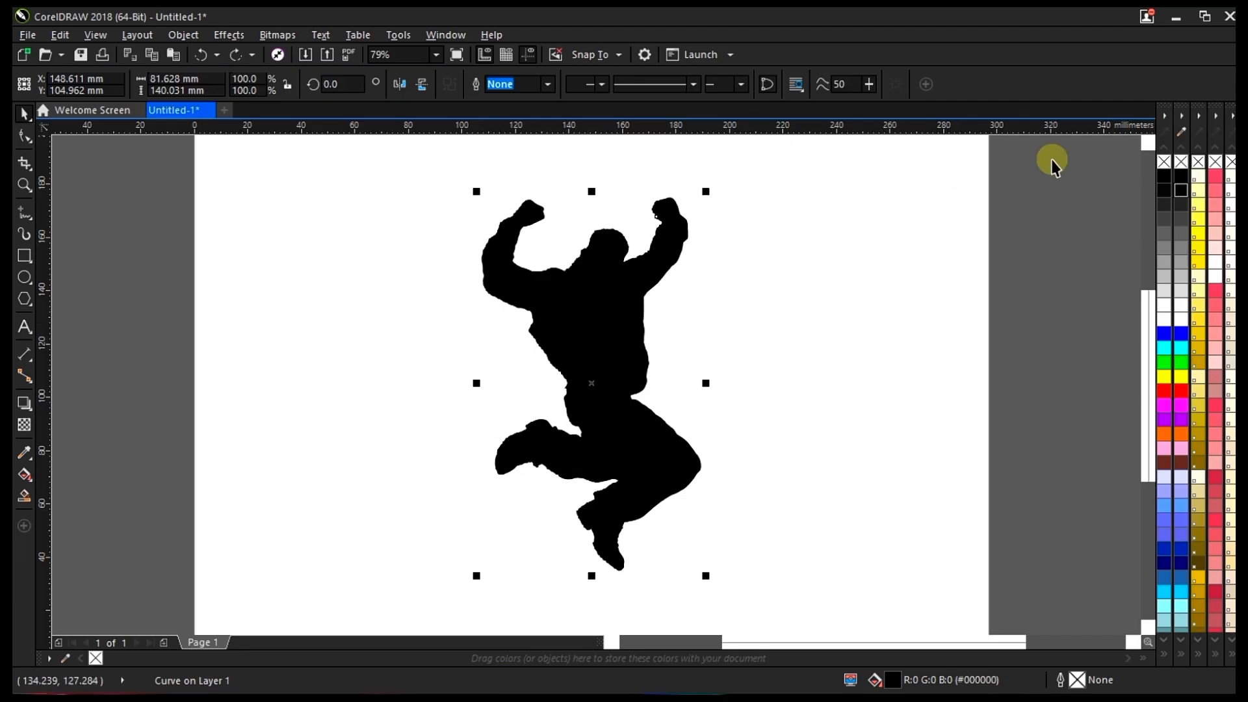
{"action": "right_click", "coordinate": [1165, 177]}
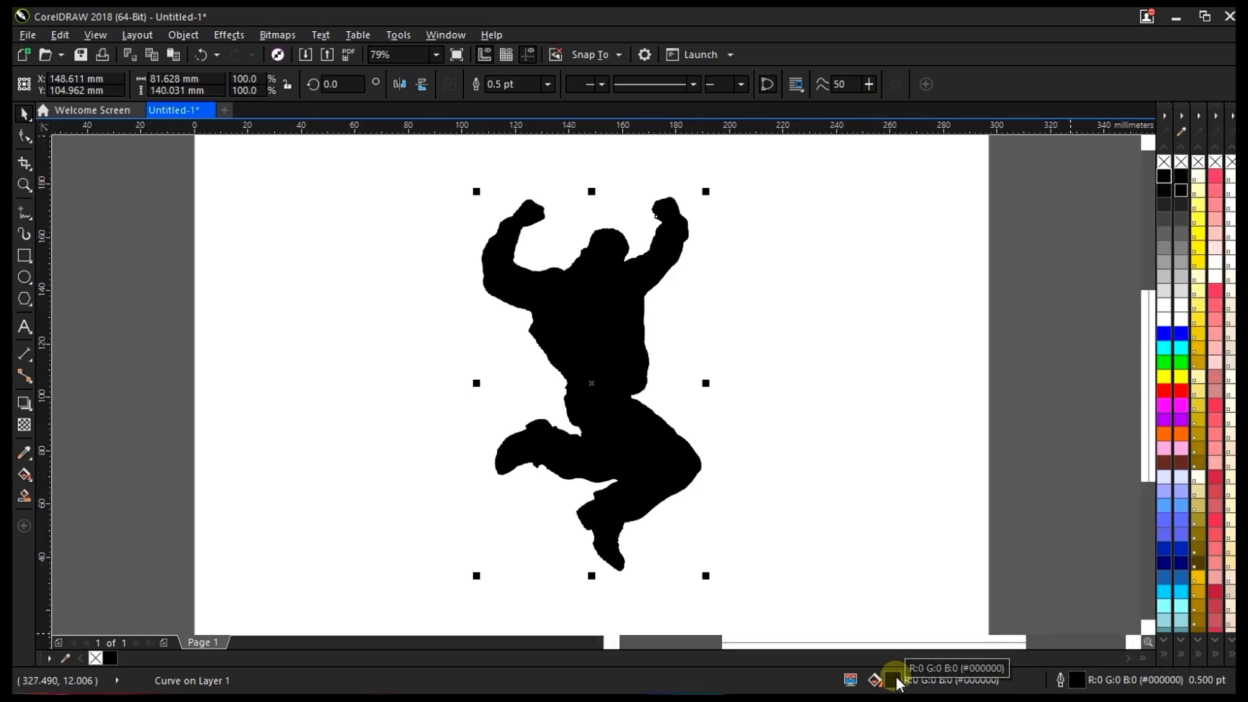
{"action": "left_click", "coordinate": [1164, 163]}
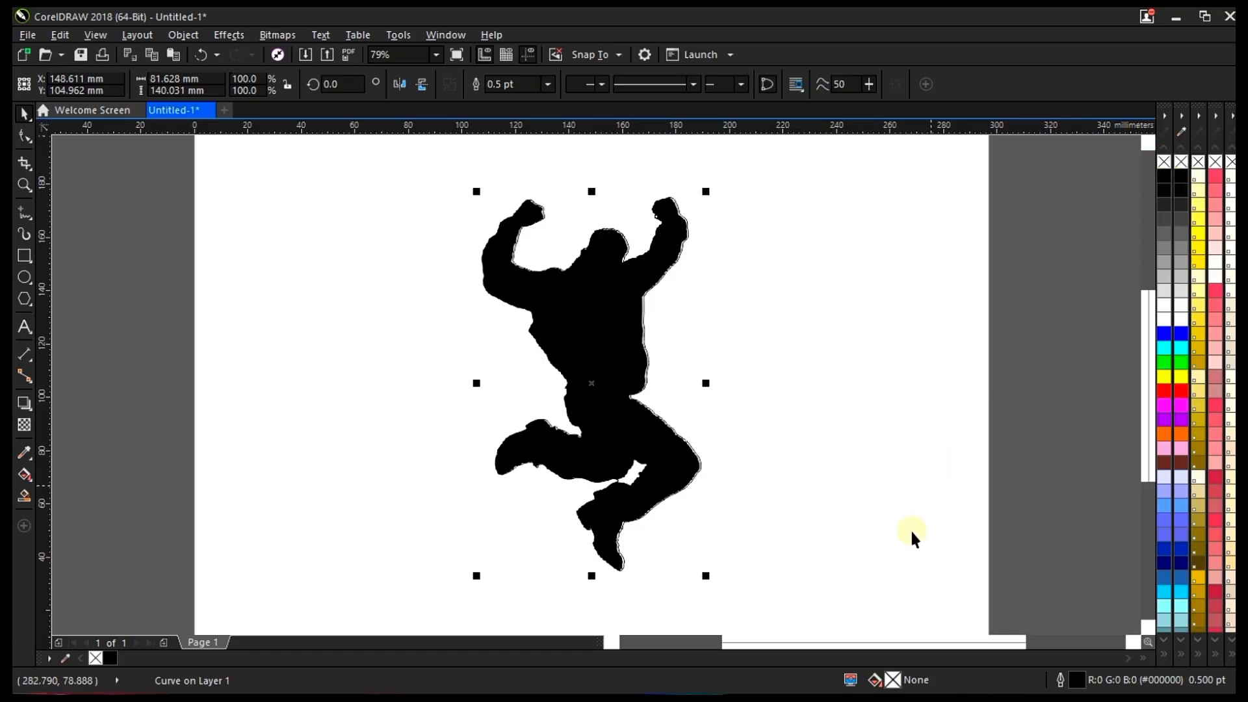
{"action": "scroll", "coordinate": [636, 334], "scroll_direction": "up", "scroll_amount": 4}
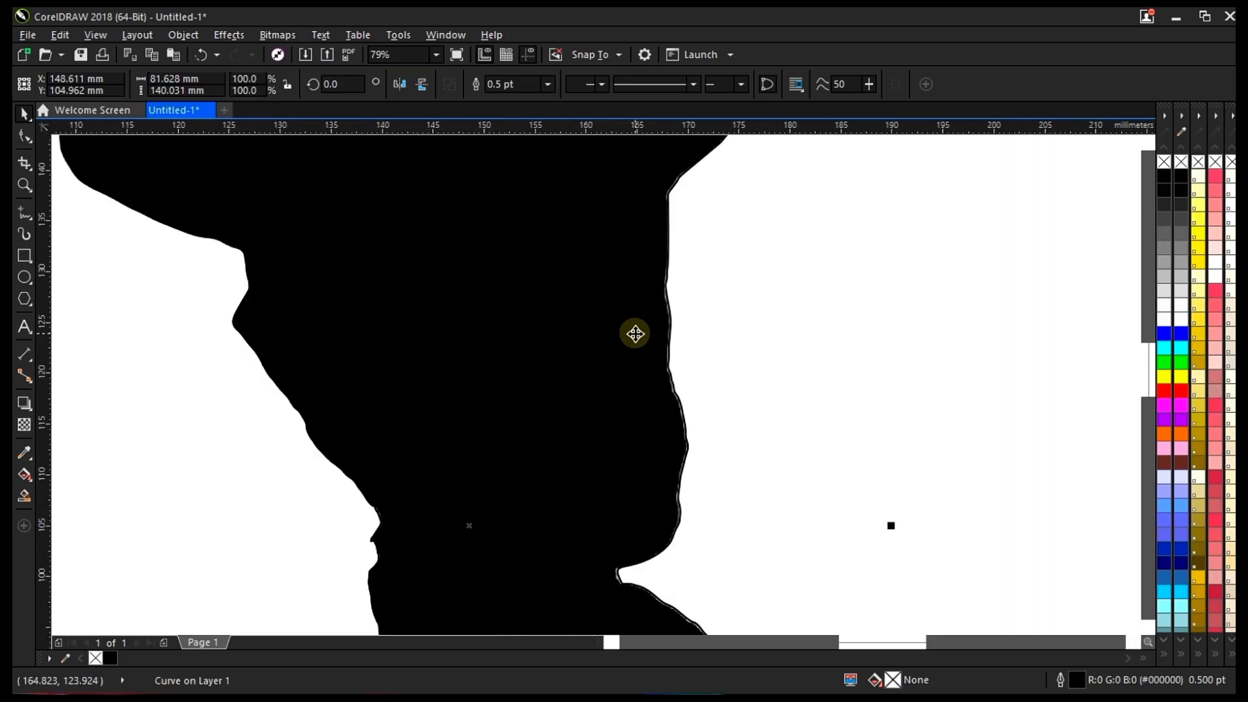
{"action": "scroll", "coordinate": [760, 320], "scroll_direction": "down", "scroll_amount": 6}
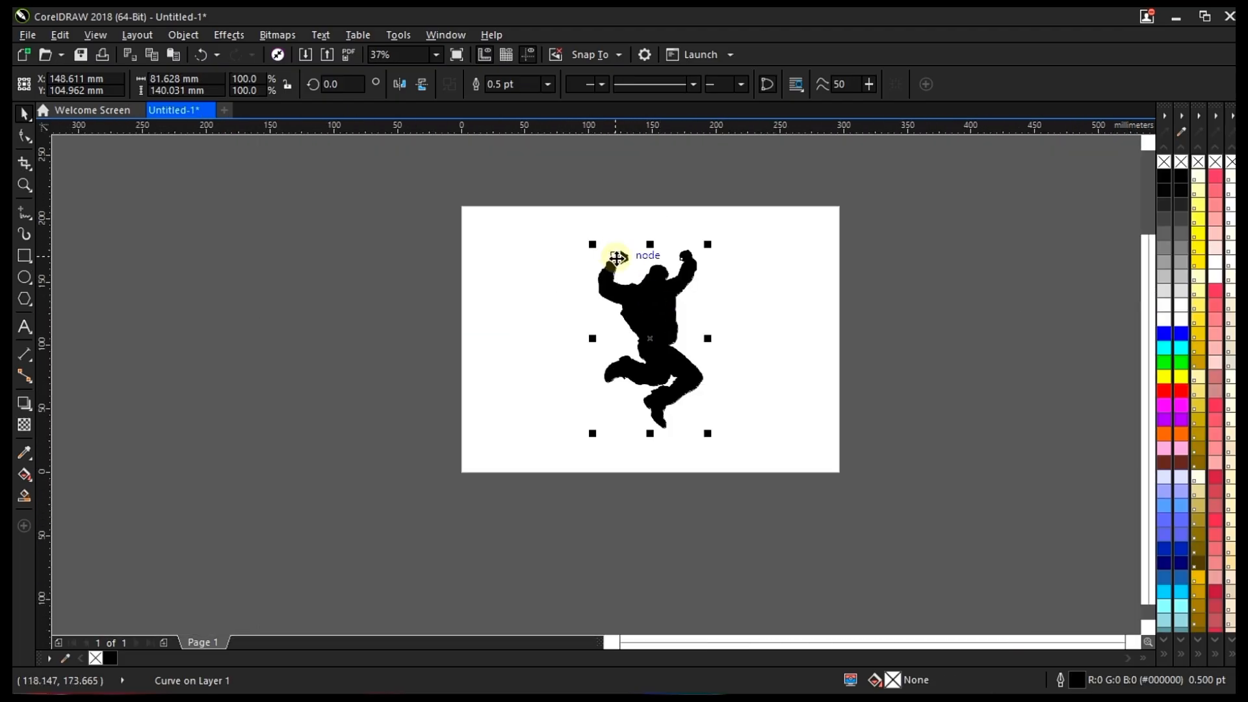
{"action": "scroll", "coordinate": [677, 314], "scroll_direction": "up", "scroll_amount": 2}
Send the unfilled silhouette outline behind the black bitmap, to the back of the page.
{"action": "left_click_drag", "start_coordinate": [677, 315], "coordinate": [599, 327]}
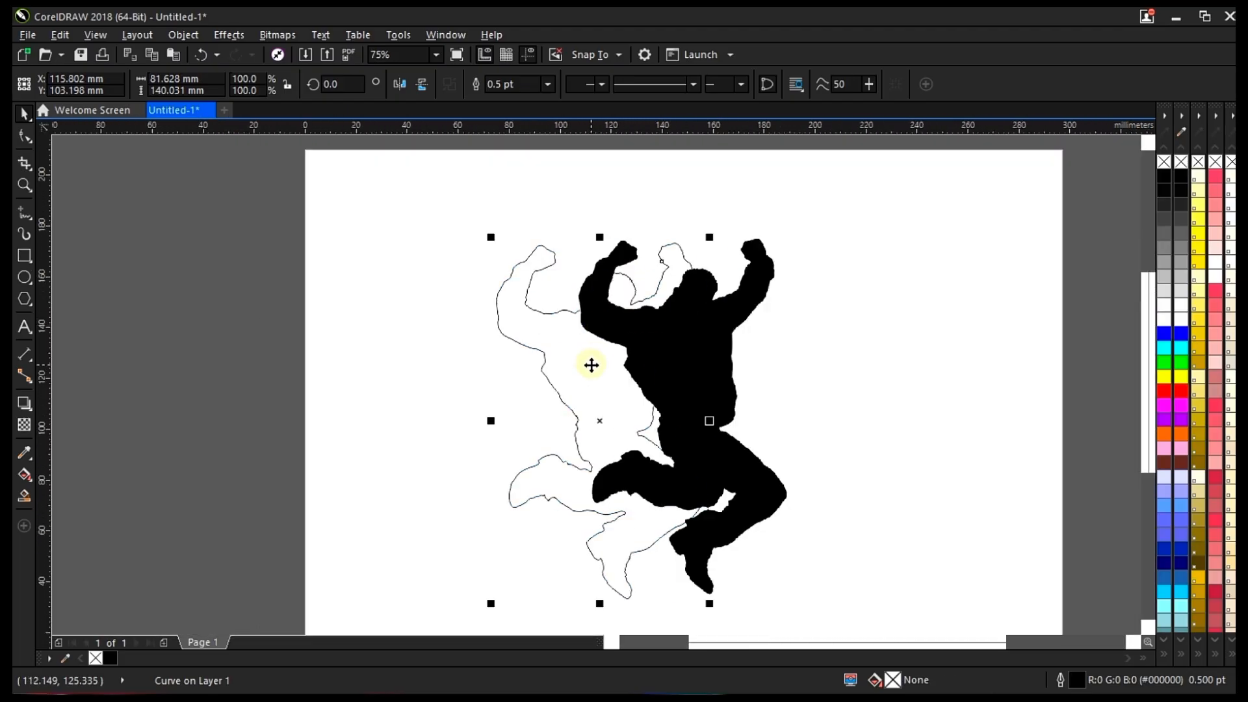
{"action": "key", "text": "ctrl+z"}
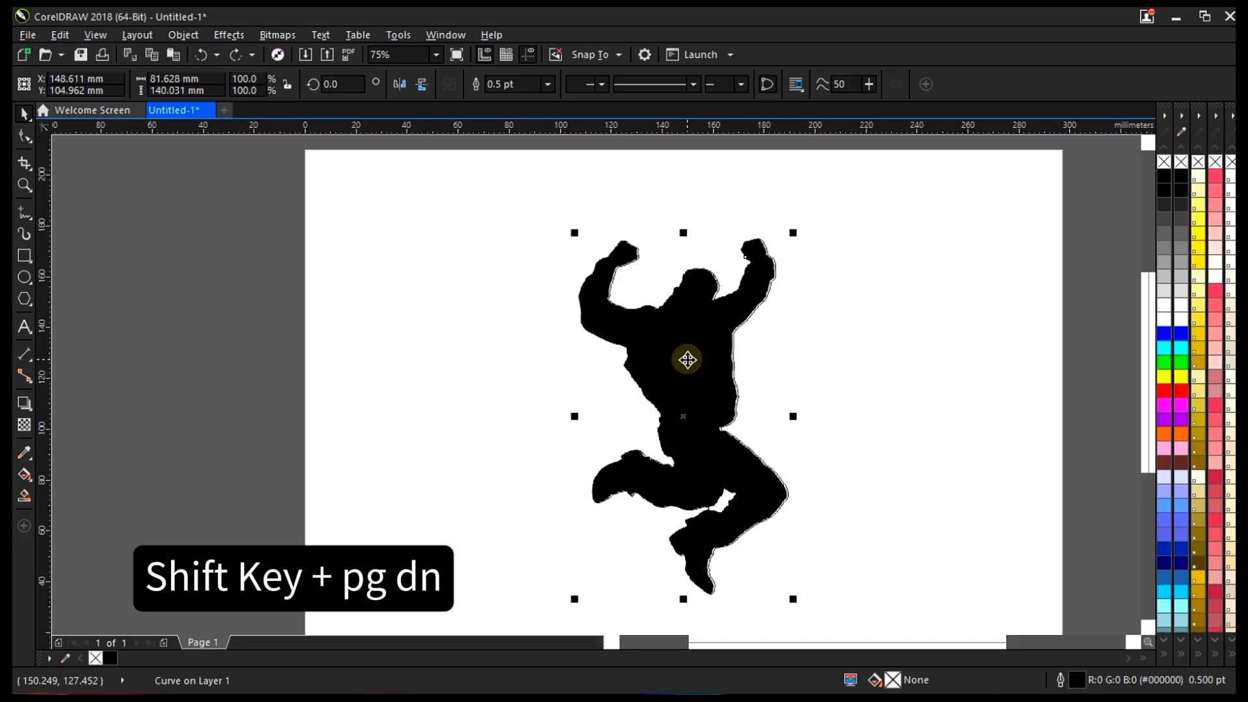
{"action": "key", "text": "shift+Page_Down"}
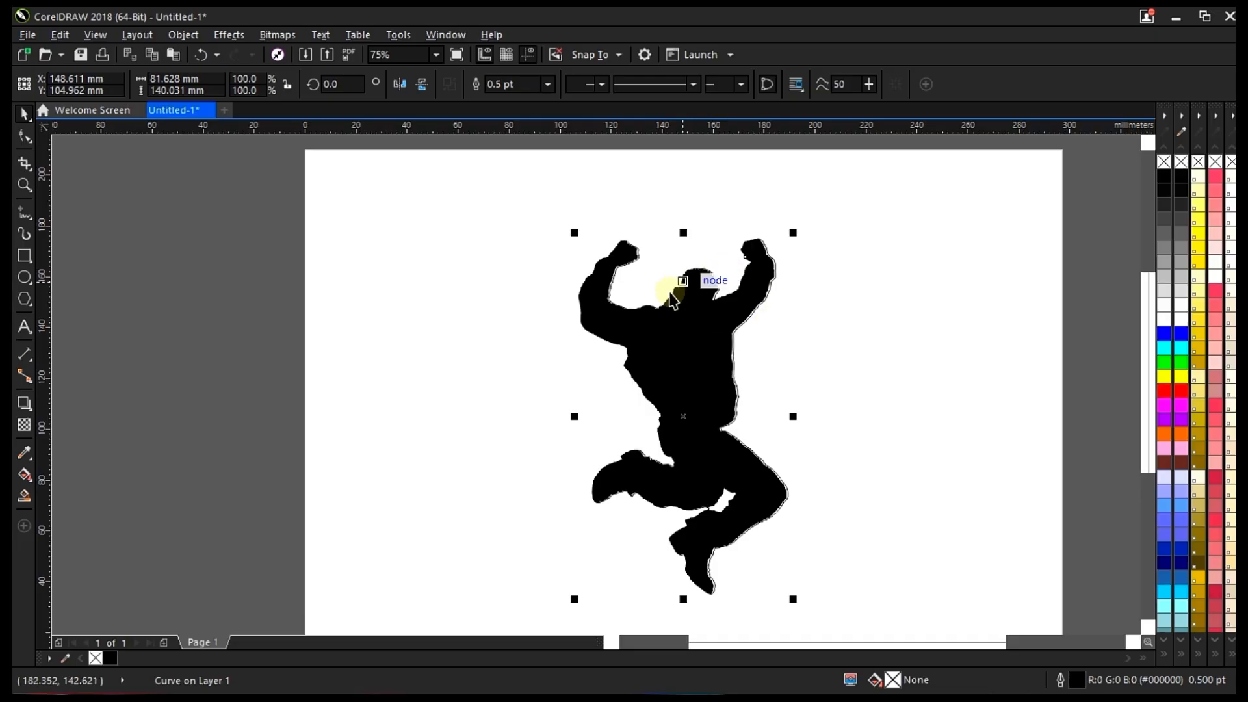
{"action": "scroll", "coordinate": [673, 300], "scroll_direction": "down", "scroll_amount": 2}
{"action": "scroll", "coordinate": [683, 336], "scroll_direction": "up", "scroll_amount": 2}
{"action": "left_click", "coordinate": [953, 286]}
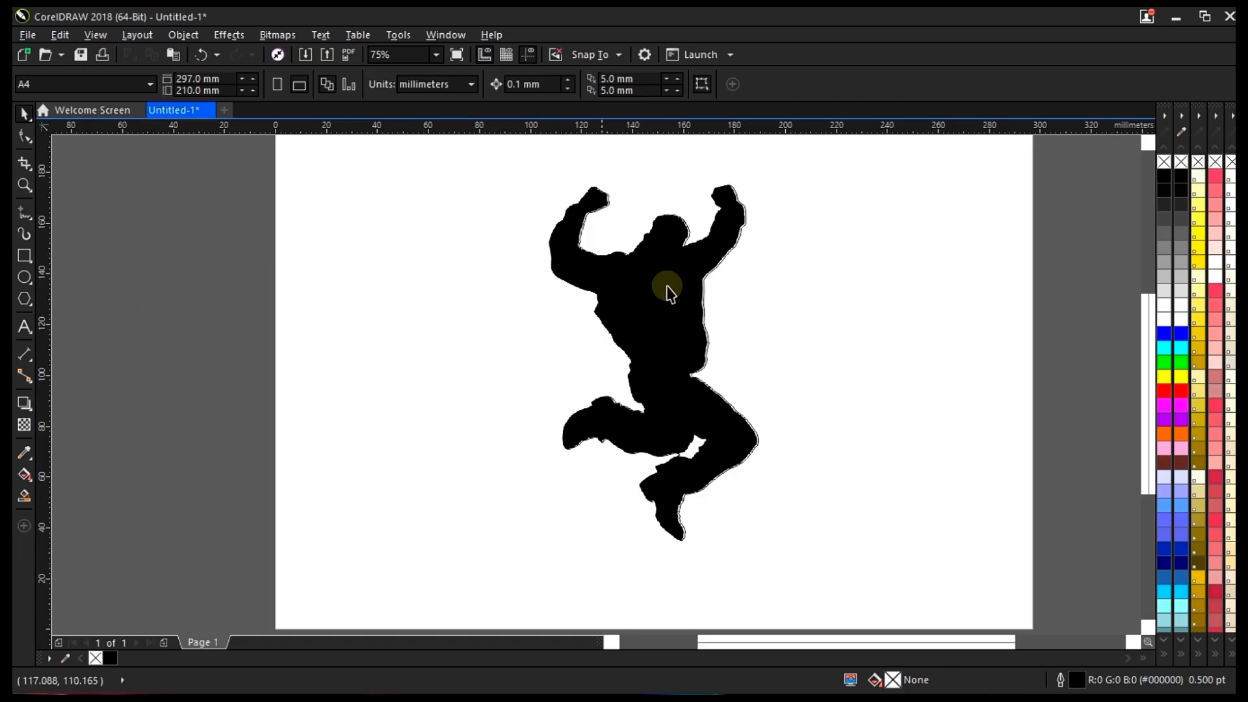
Move the black silhouette bitmap off the traced outline and delete it.
{"action": "left_click", "coordinate": [669, 293]}
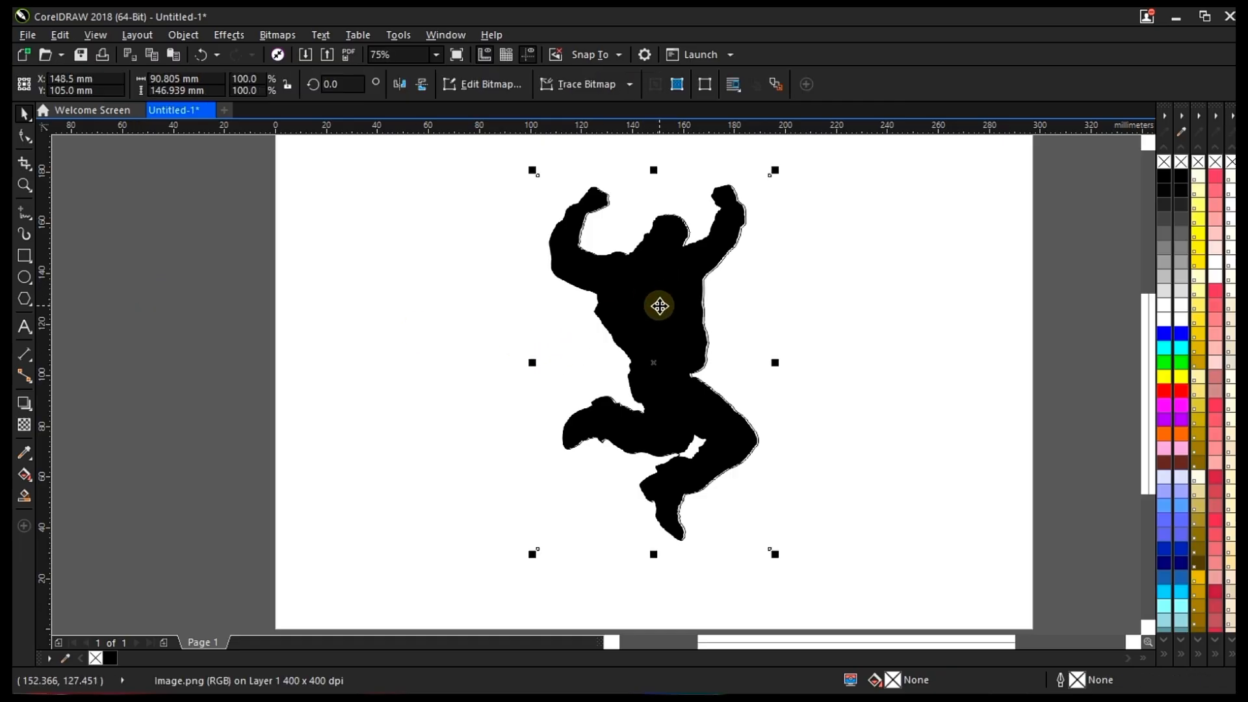
{"action": "left_click_drag", "start_coordinate": [659, 306], "coordinate": [377, 354]}
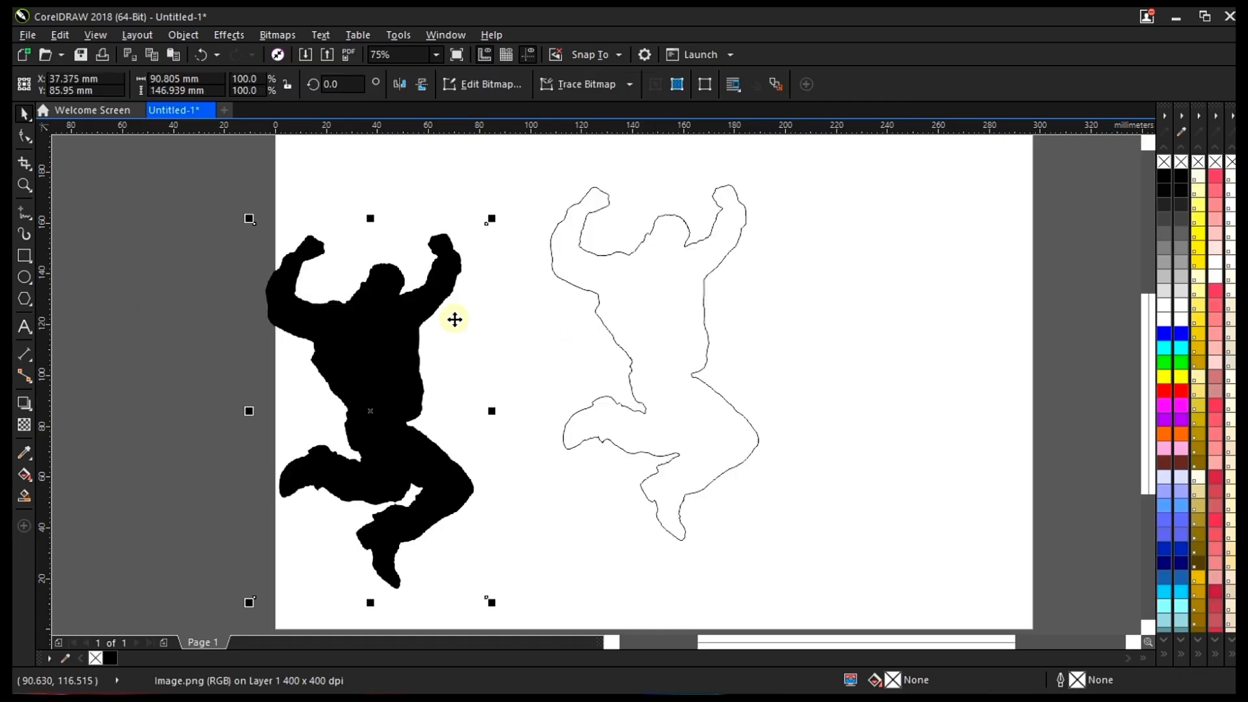
{"action": "key", "text": "Delete"}
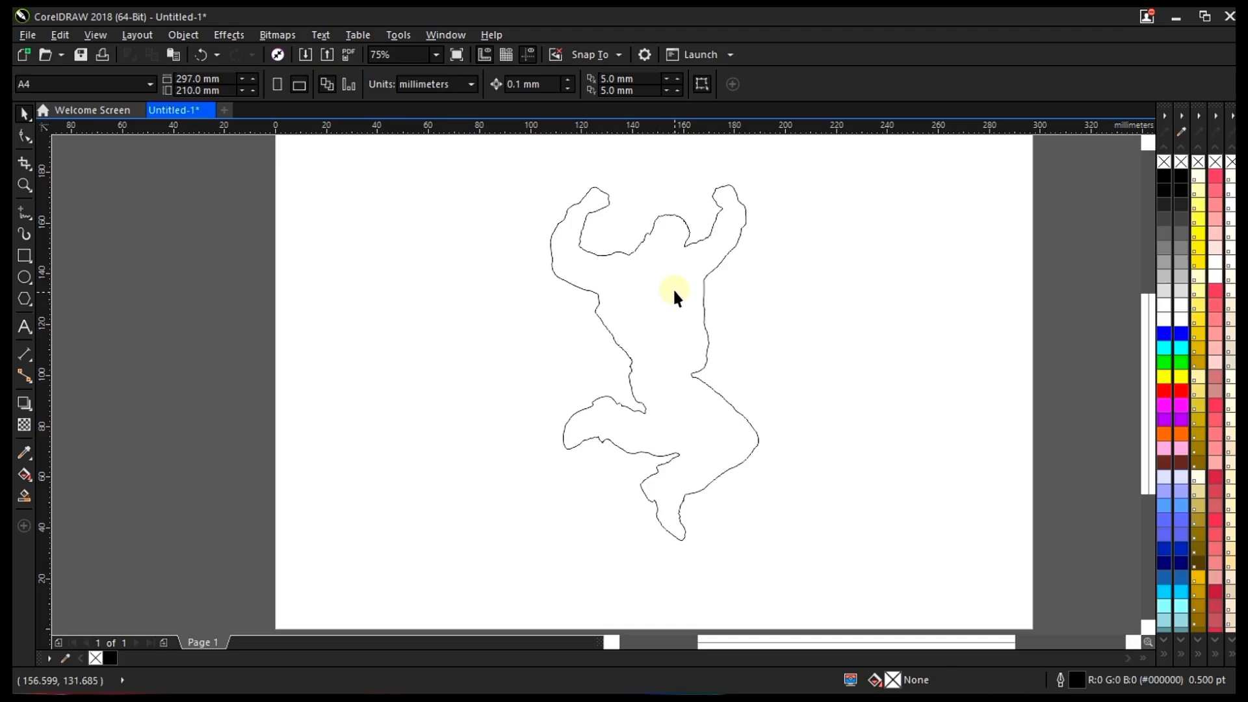
Examine the traced outline of the jumping man at close range and as a whole.
{"action": "scroll", "coordinate": [673, 292], "scroll_direction": "up", "scroll_amount": 2}
{"action": "scroll", "coordinate": [676, 299], "scroll_direction": "down", "scroll_amount": 2}
{"action": "scroll", "coordinate": [743, 213], "scroll_direction": "up", "scroll_amount": 5}
{"action": "scroll", "coordinate": [743, 216], "scroll_direction": "down", "scroll_amount": 5}
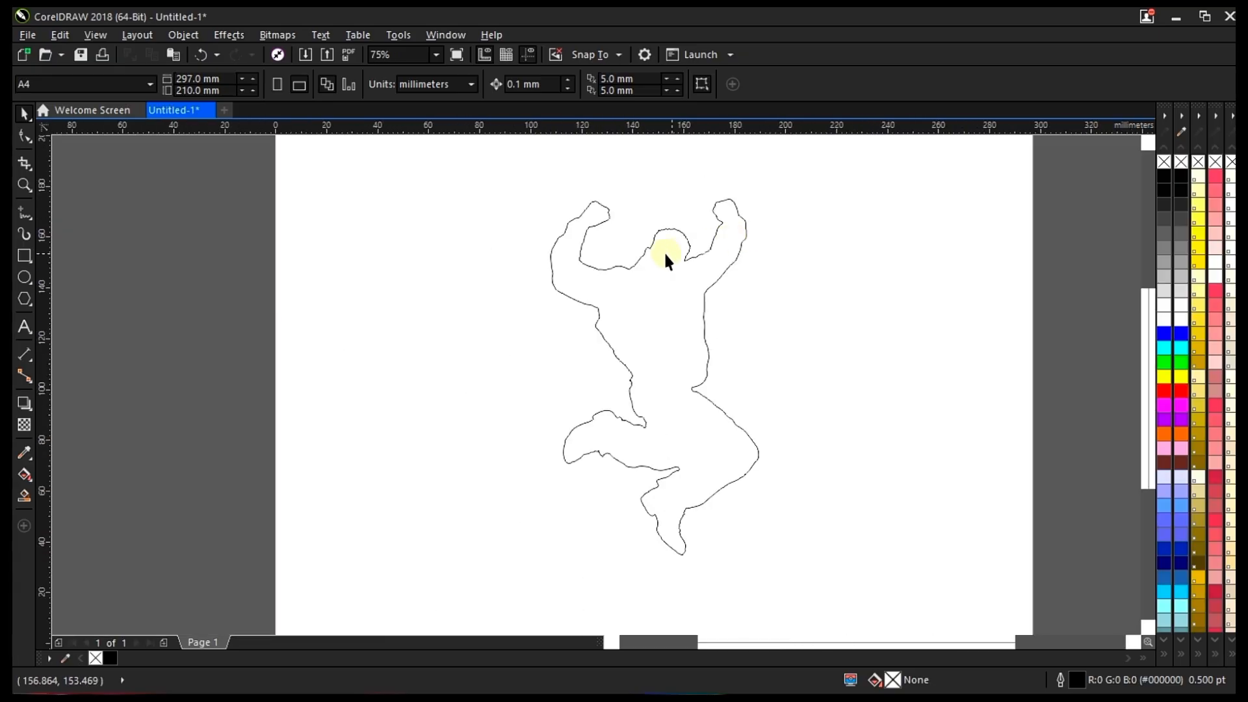
{"action": "scroll", "coordinate": [672, 248], "scroll_direction": "down", "scroll_amount": 4}
{"action": "scroll", "coordinate": [669, 280], "scroll_direction": "up", "scroll_amount": 6}
{"action": "scroll", "coordinate": [604, 307], "scroll_direction": "down", "scroll_amount": 2}
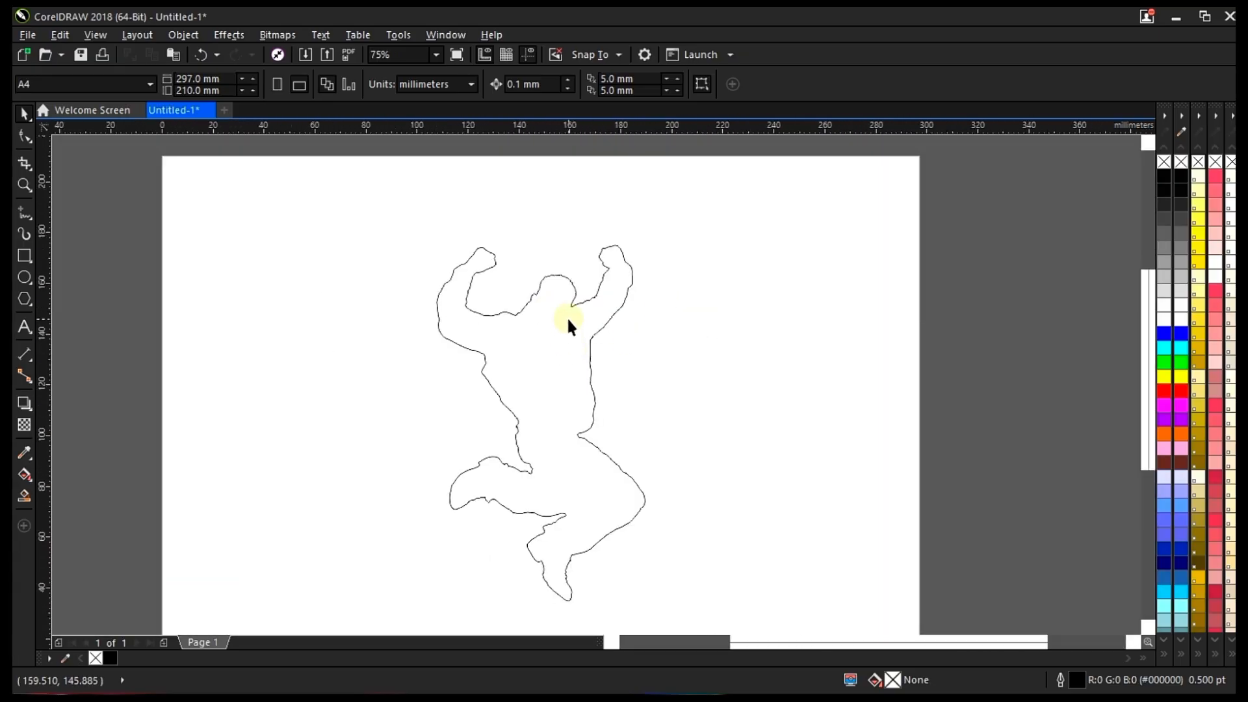
{"action": "scroll", "coordinate": [623, 373], "scroll_direction": "down", "scroll_amount": 3}
{"action": "scroll", "coordinate": [604, 307], "scroll_direction": "up", "scroll_amount": 3}
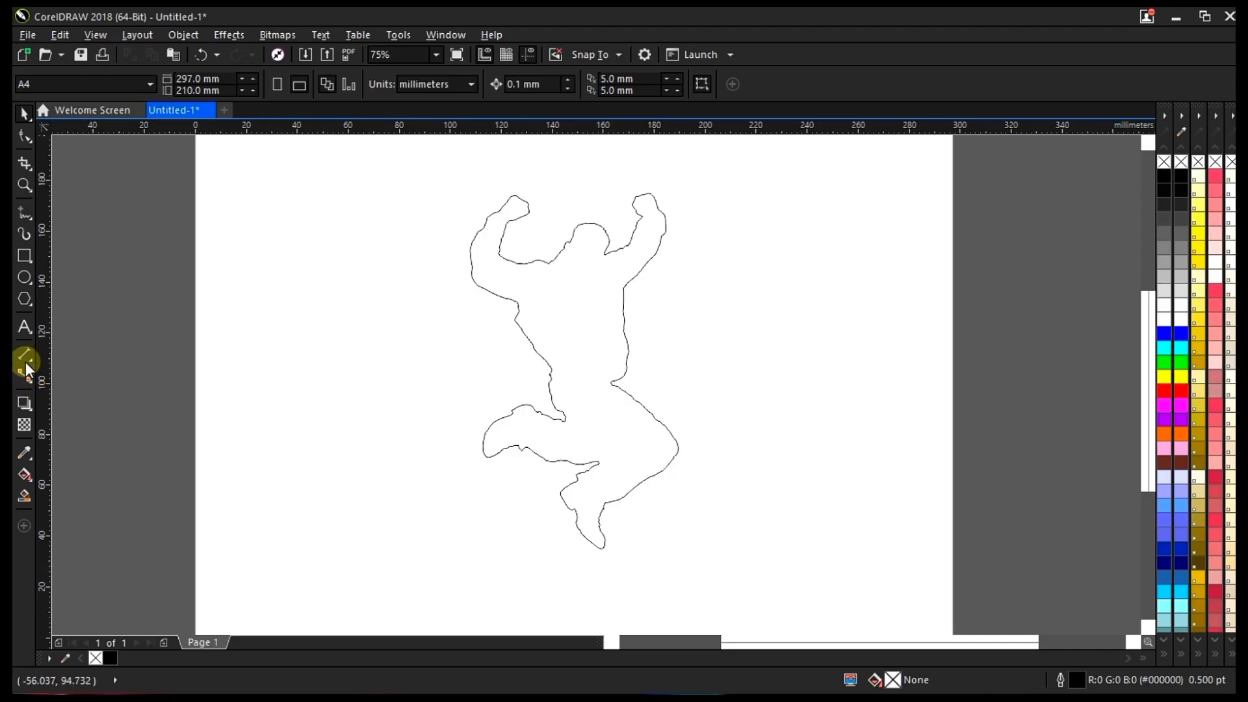
Add a one-step outside contour to the traced outline with an offset of about 3.95 mm.
{"action": "left_click", "coordinate": [32, 408]}
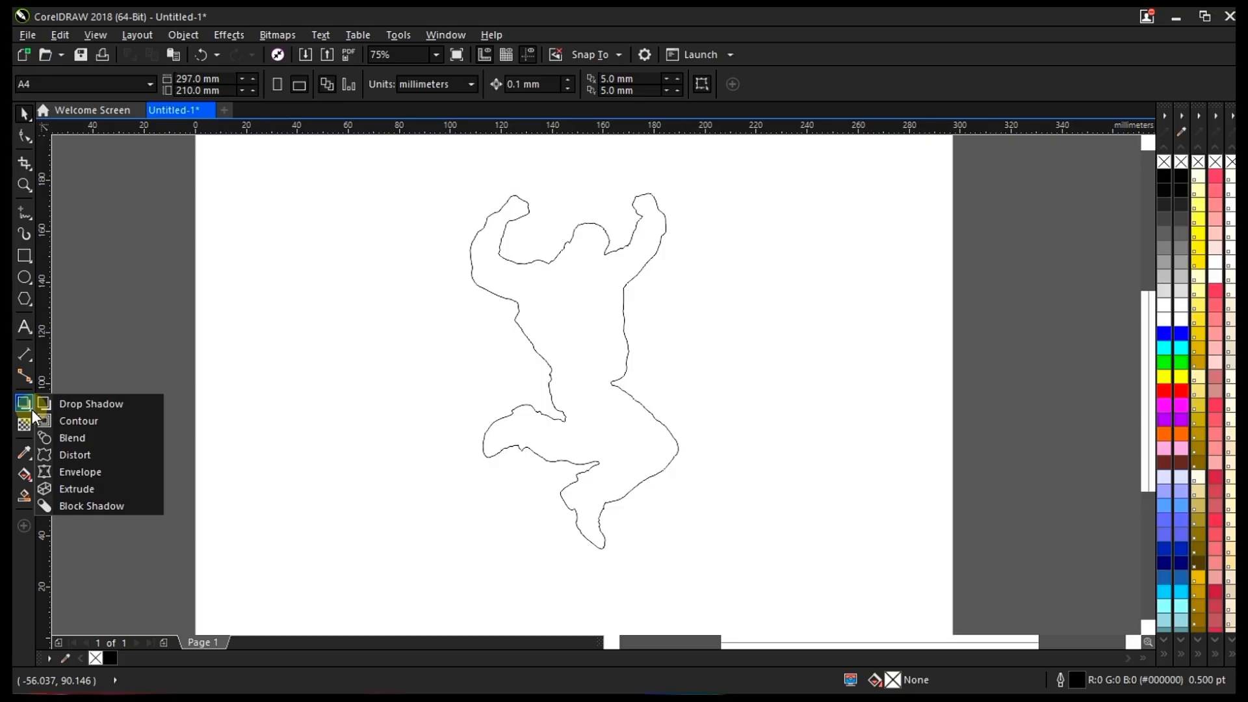
{"action": "left_click", "coordinate": [73, 420]}
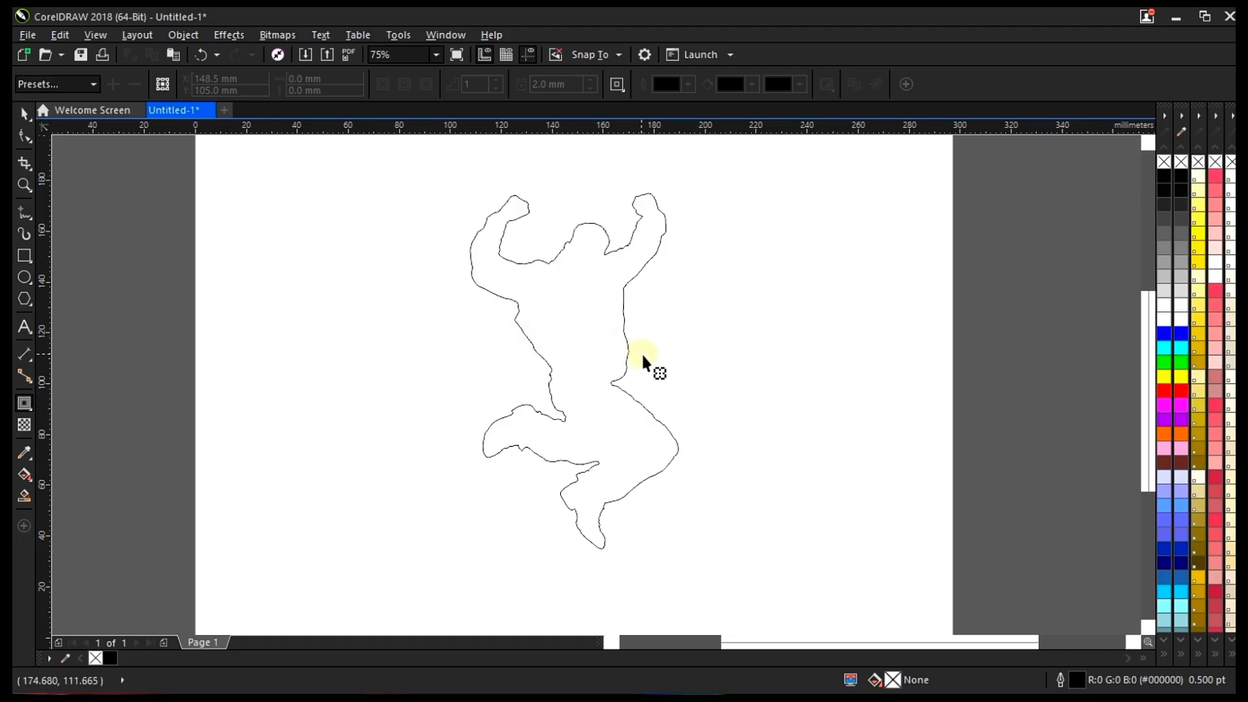
{"action": "left_click", "coordinate": [606, 254]}
{"action": "left_click_drag", "start_coordinate": [610, 254], "coordinate": [684, 364]}
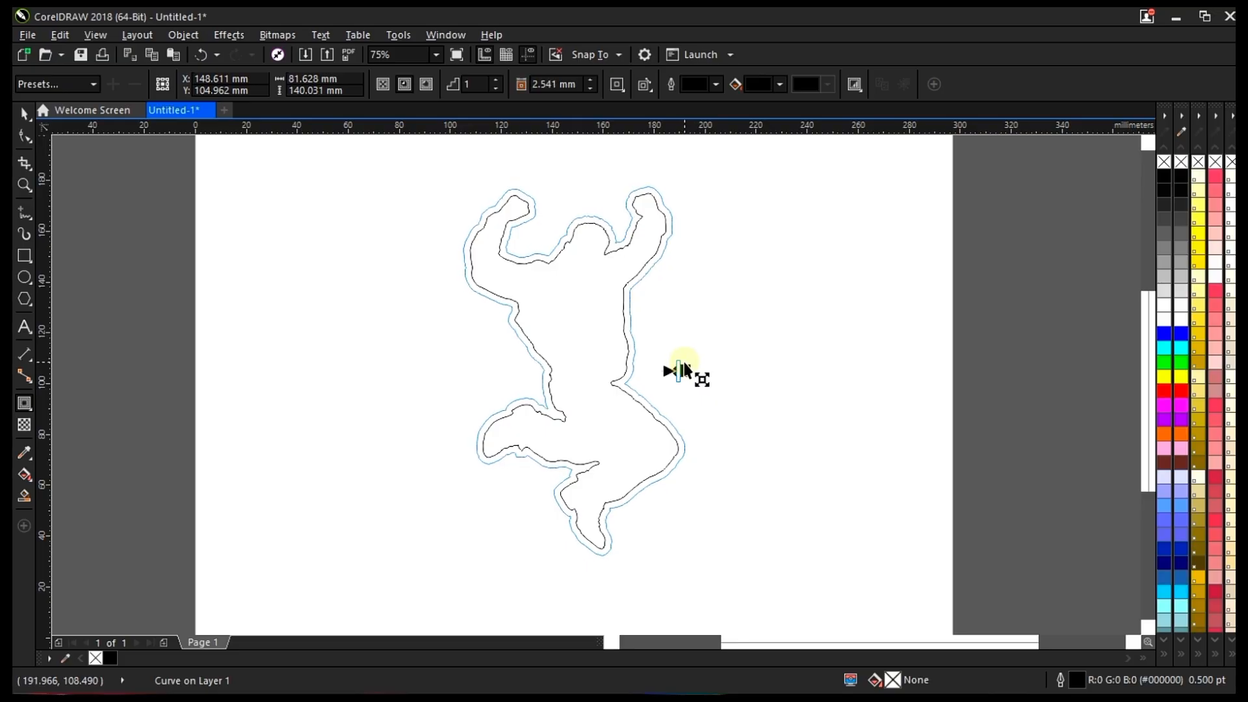
{"action": "left_click_drag", "start_coordinate": [684, 364], "coordinate": [687, 363]}
{"action": "scroll", "coordinate": [669, 390], "scroll_direction": "down", "scroll_amount": 1}
{"action": "scroll", "coordinate": [642, 369], "scroll_direction": "up", "scroll_amount": 1}
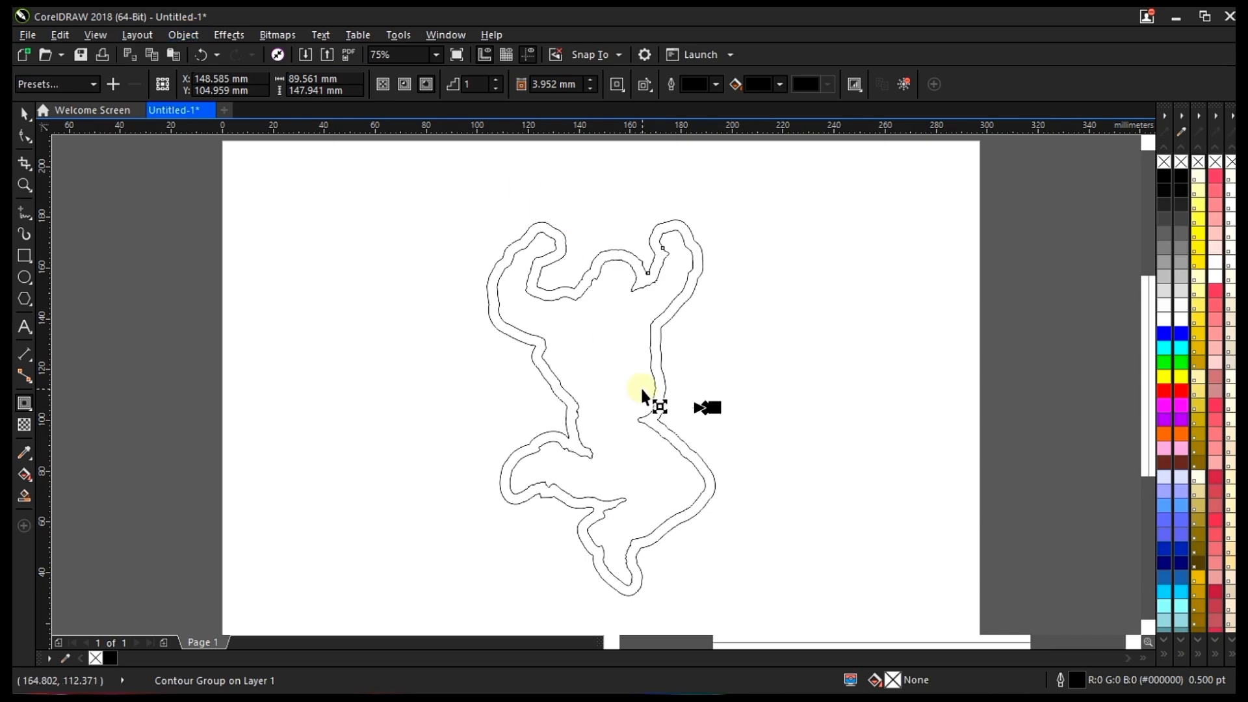
Break the contour group apart into separate inner and outer outlines, and deselect them.
{"action": "right_click", "coordinate": [609, 339]}
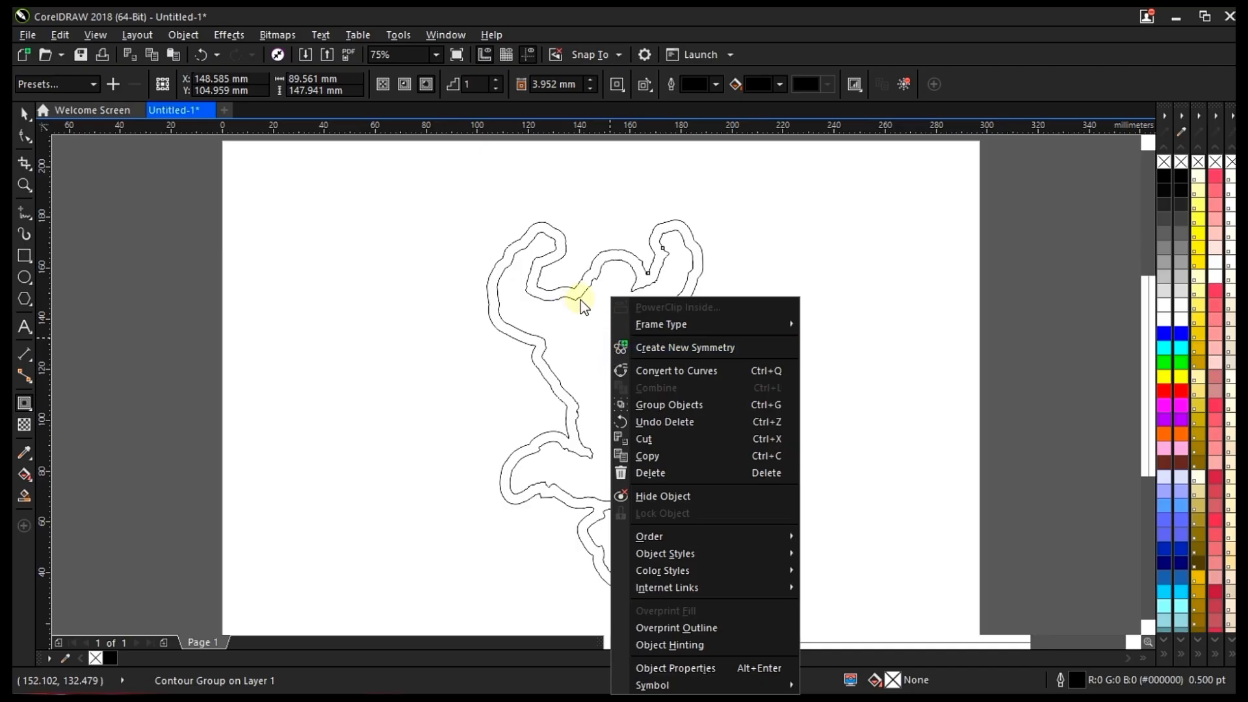
{"action": "left_click", "coordinate": [193, 33]}
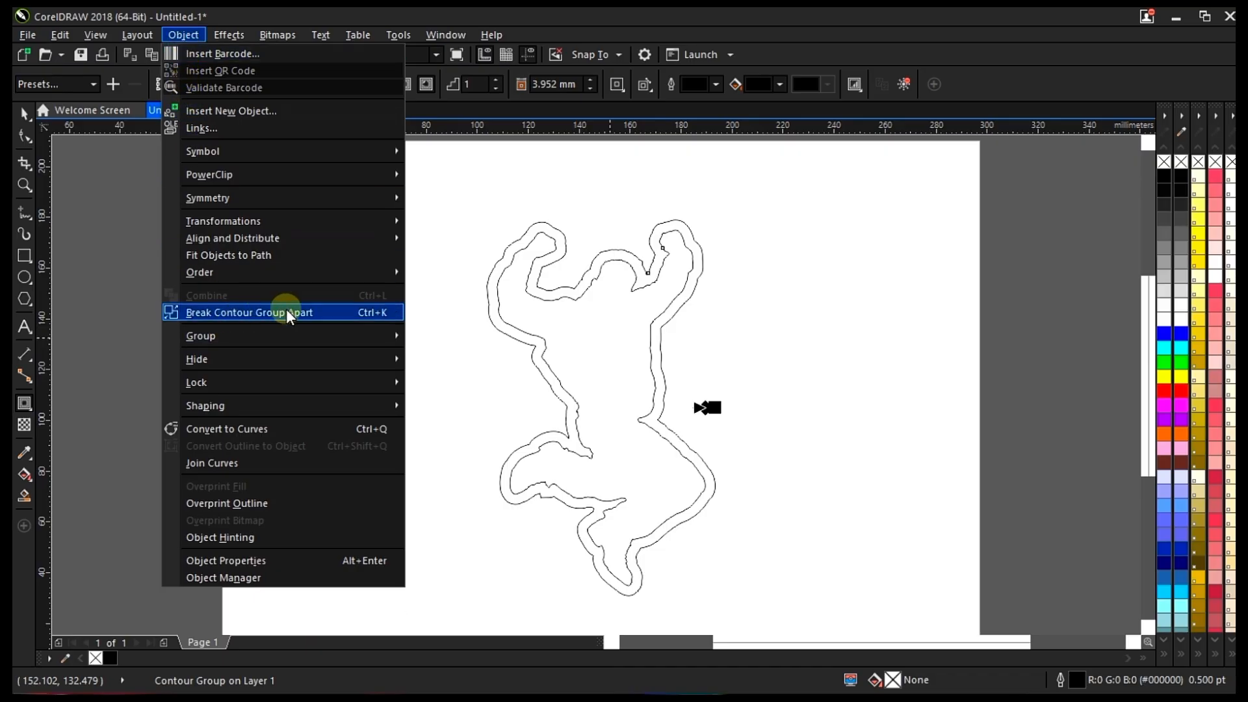
{"action": "left_click", "coordinate": [363, 310]}
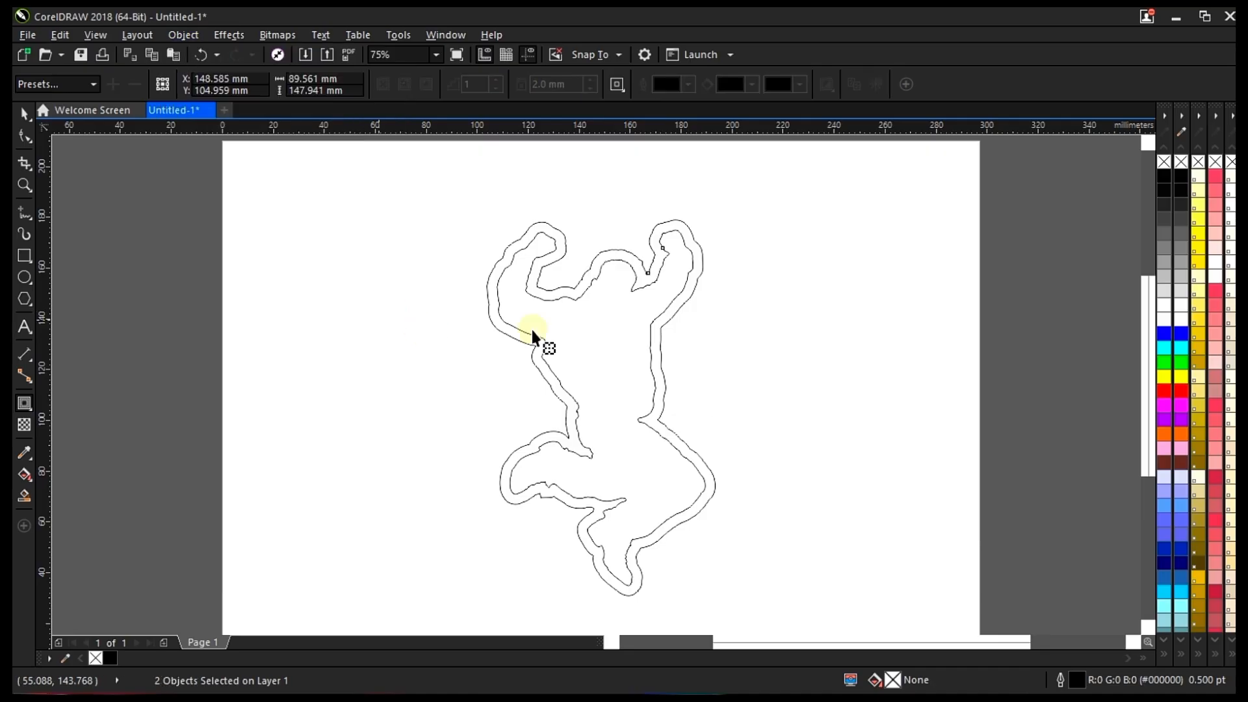
{"action": "left_click", "coordinate": [24, 113]}
{"action": "left_click", "coordinate": [1013, 361]}
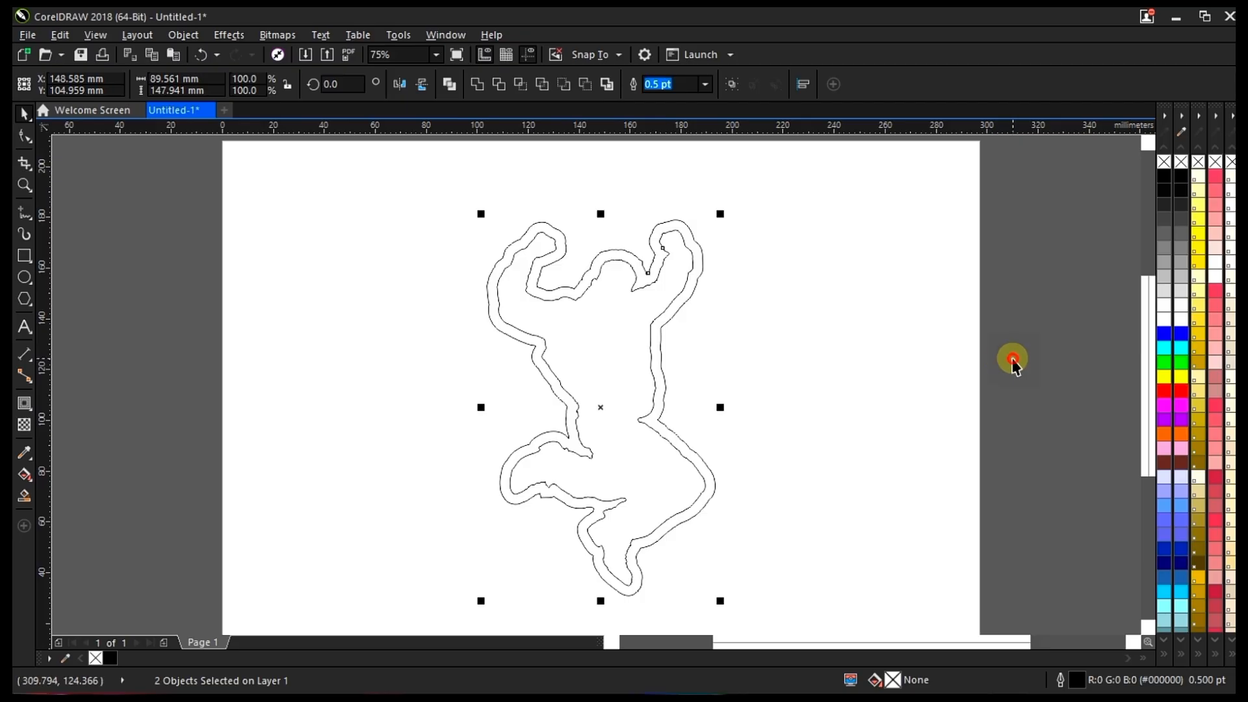
Move the inner outline out of the surrounding contour line and delete it.
{"action": "scroll", "coordinate": [581, 294], "scroll_direction": "up", "scroll_amount": 4}
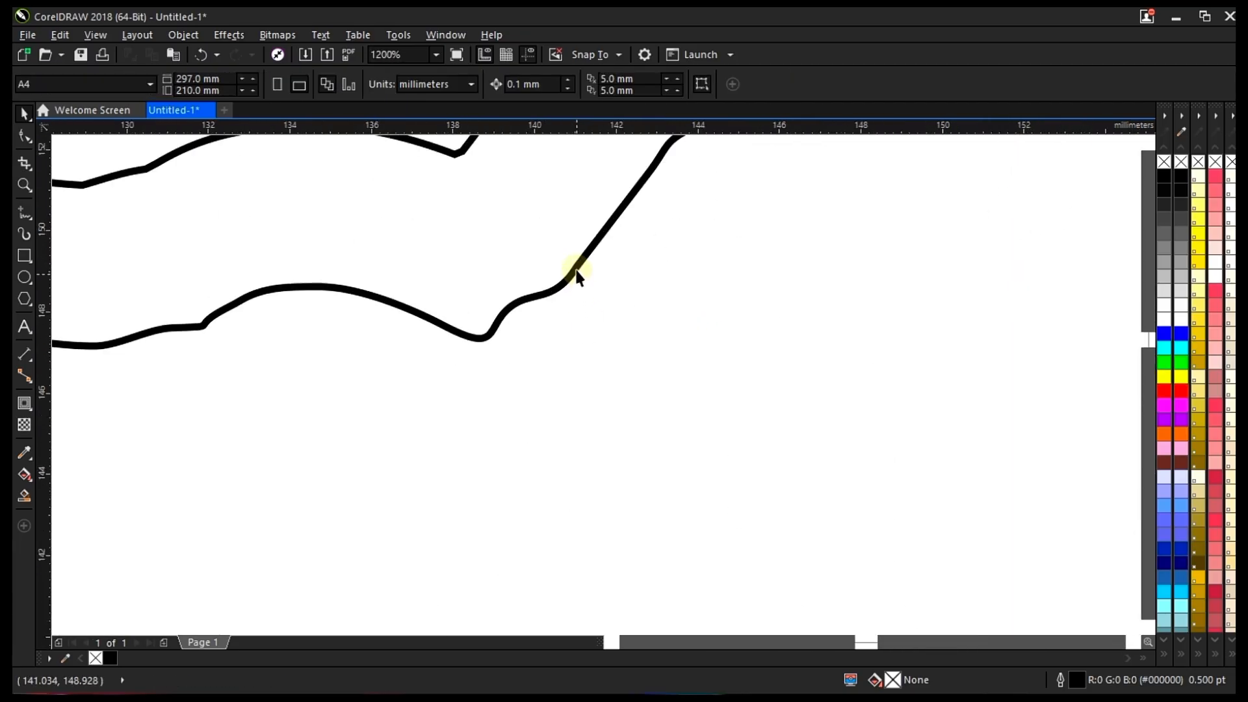
{"action": "scroll", "coordinate": [592, 291], "scroll_direction": "down", "scroll_amount": 6}
{"action": "scroll", "coordinate": [619, 321], "scroll_direction": "up", "scroll_amount": 4}
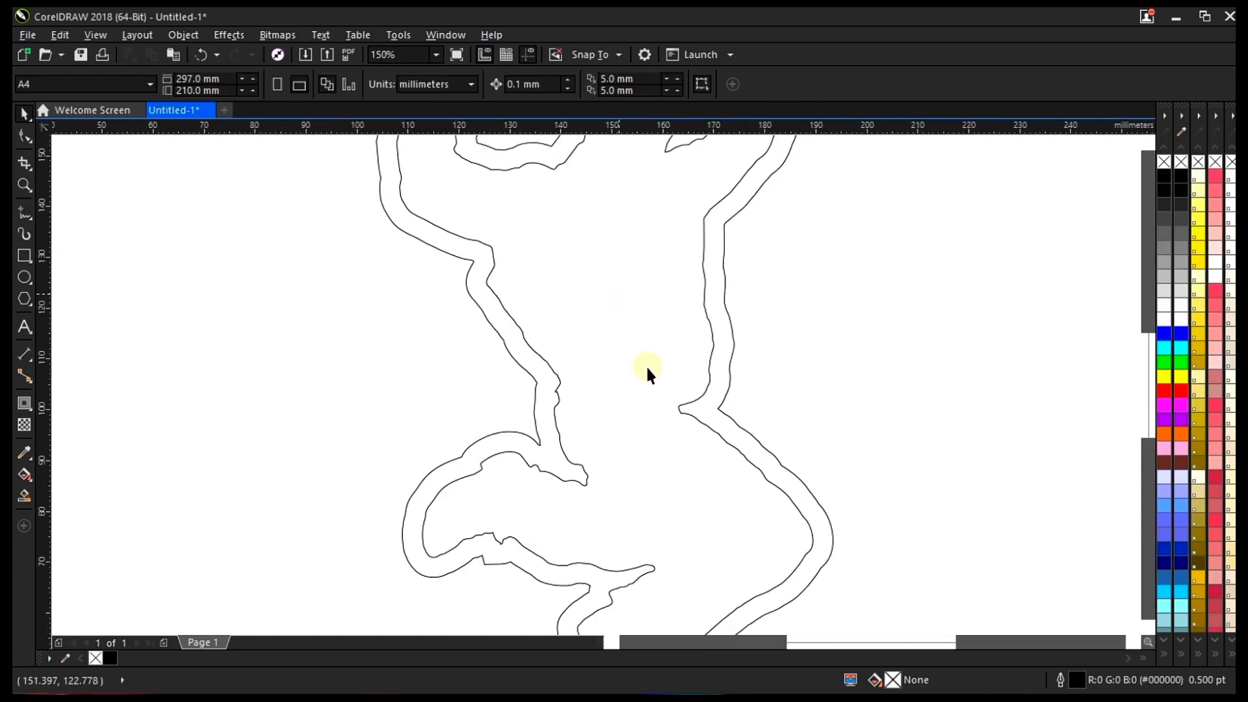
{"action": "scroll", "coordinate": [646, 370], "scroll_direction": "down", "scroll_amount": 4}
{"action": "scroll", "coordinate": [643, 360], "scroll_direction": "up", "scroll_amount": 1}
{"action": "left_click_drag", "start_coordinate": [630, 300], "coordinate": [390, 329]}
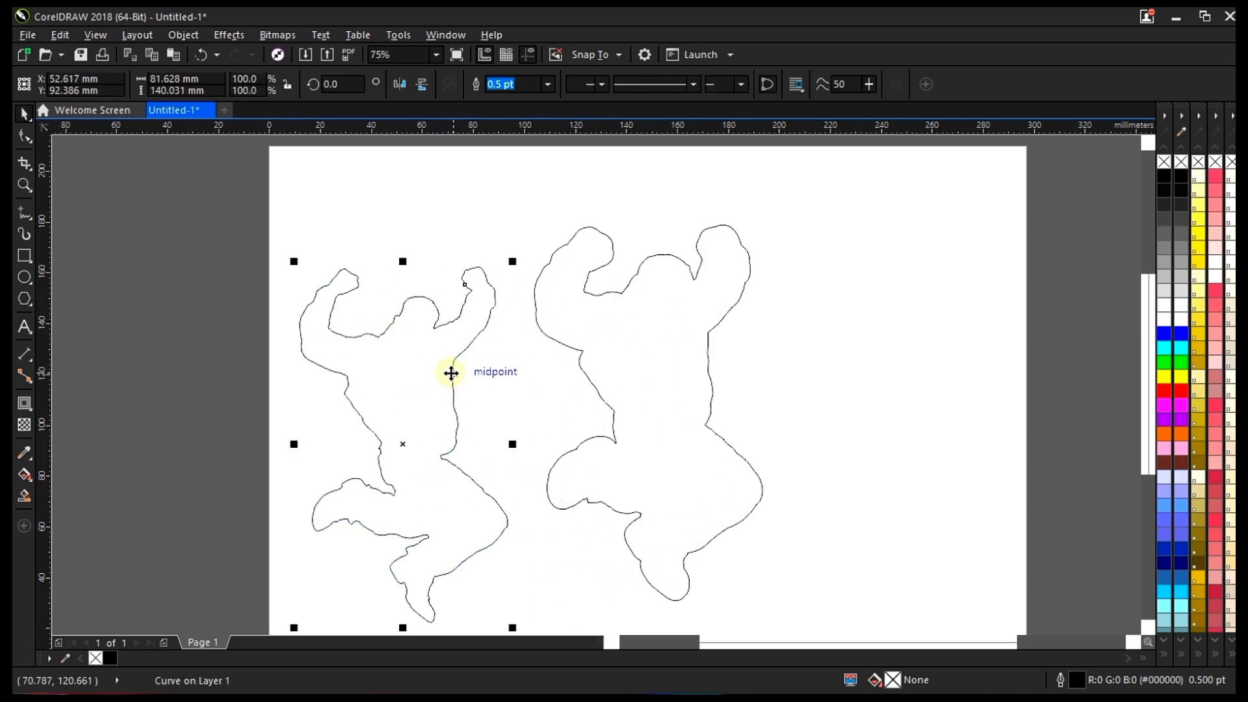
{"action": "key", "text": "Delete"}
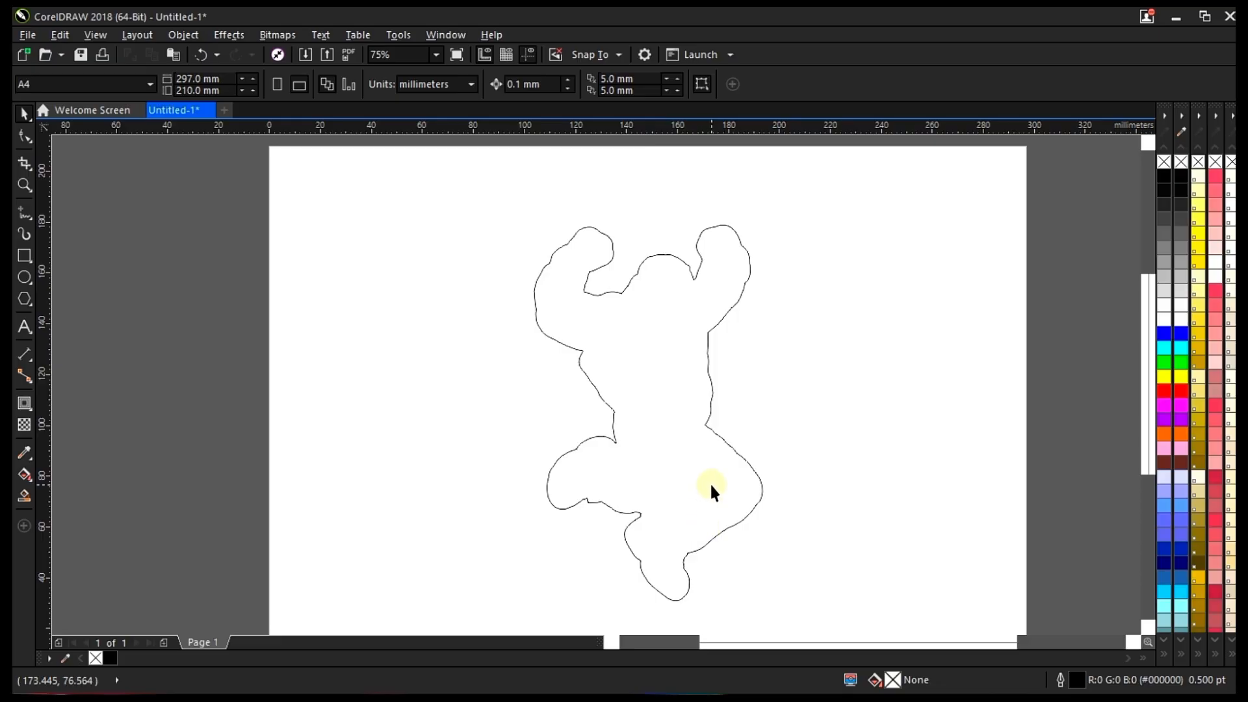
Paste the copied full-colour bitmap of the jumping man inside the remaining contour line.
{"action": "key", "text": "ctrl+v"}
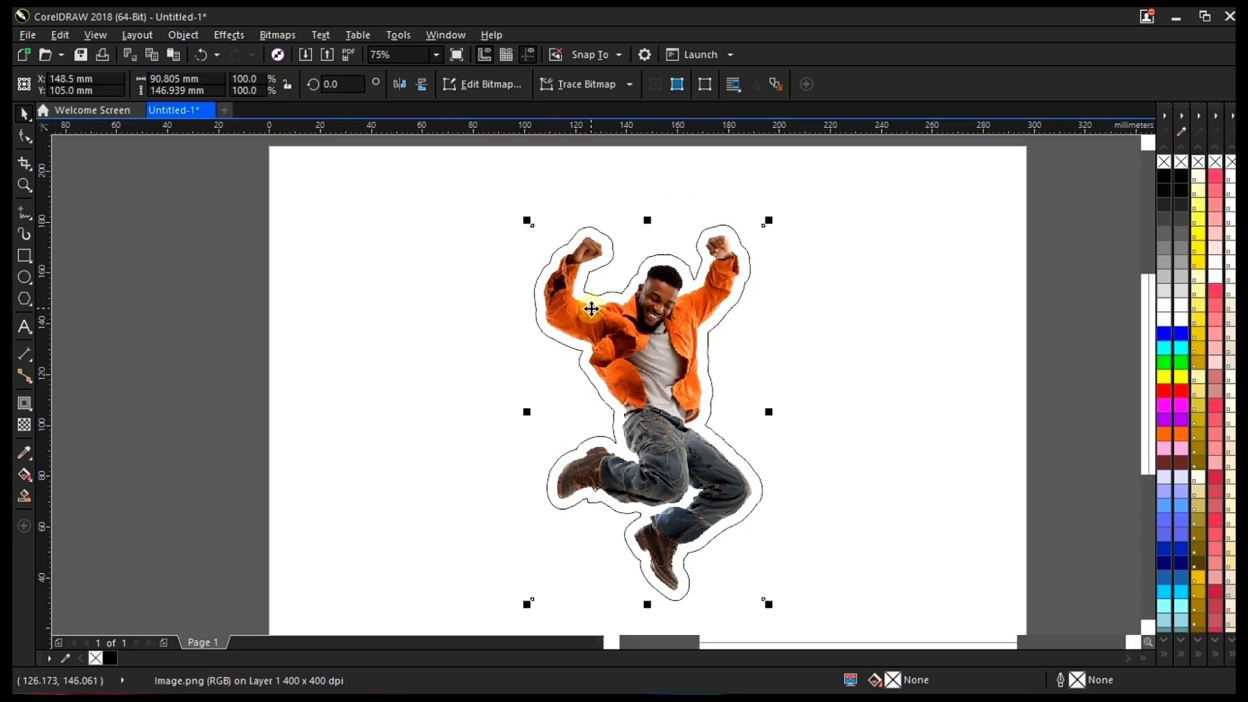
Select the two bottom corner nodes of the man's bitmap with the Shape tool and move them slightly up towards the boot.
{"action": "left_click", "coordinate": [26, 135]}
{"action": "scroll", "coordinate": [656, 221], "scroll_direction": "down", "scroll_amount": 1}
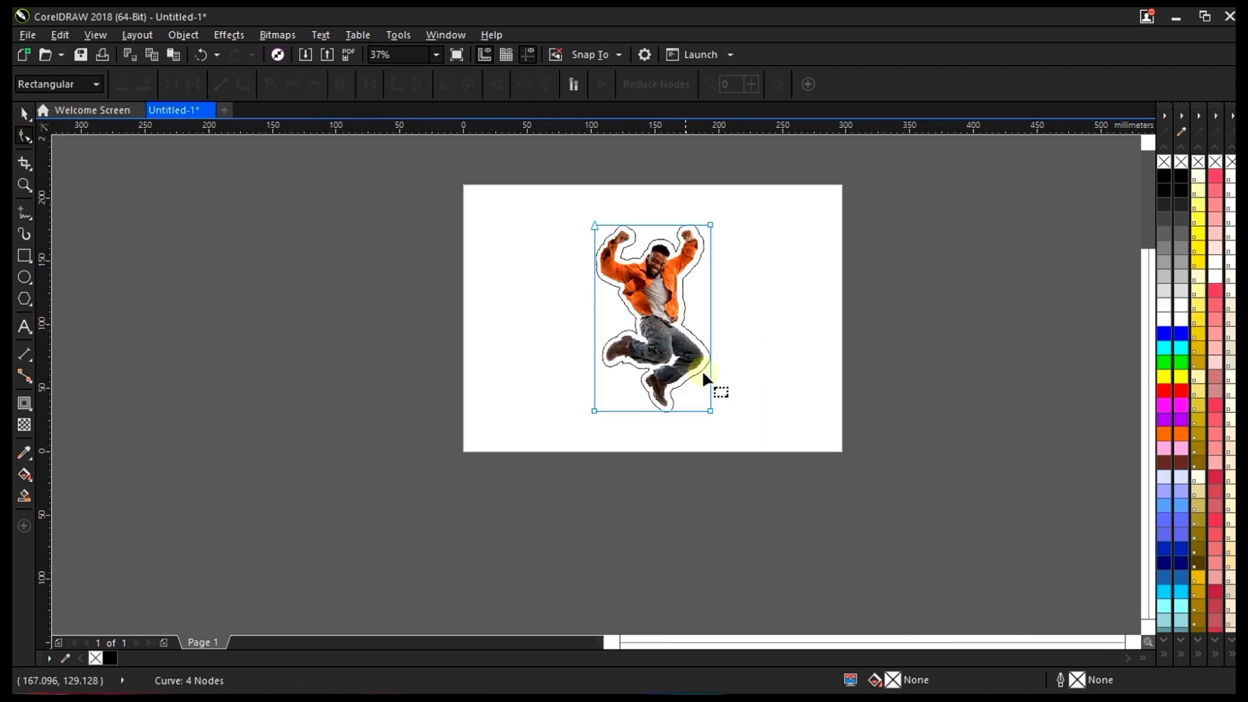
{"action": "scroll", "coordinate": [703, 375], "scroll_direction": "up", "scroll_amount": 3}
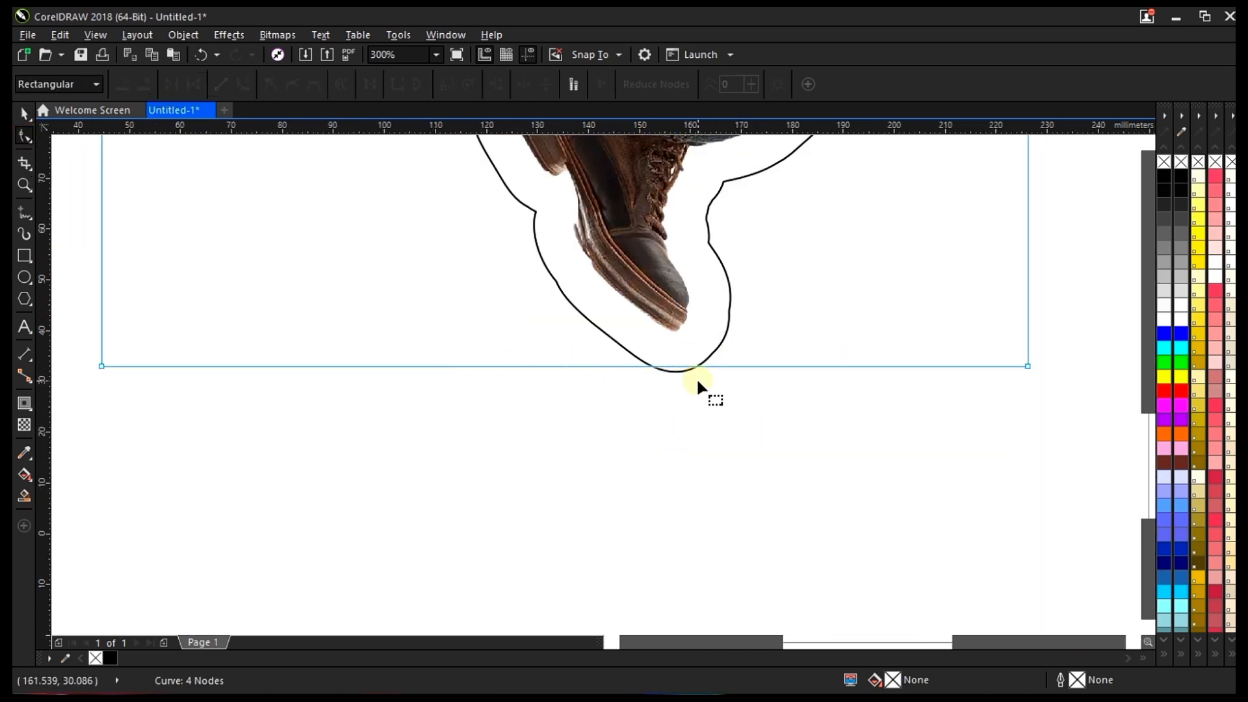
{"action": "scroll", "coordinate": [696, 380], "scroll_direction": "down", "scroll_amount": 1}
{"action": "scroll", "coordinate": [412, 358], "scroll_direction": "down", "scroll_amount": 2}
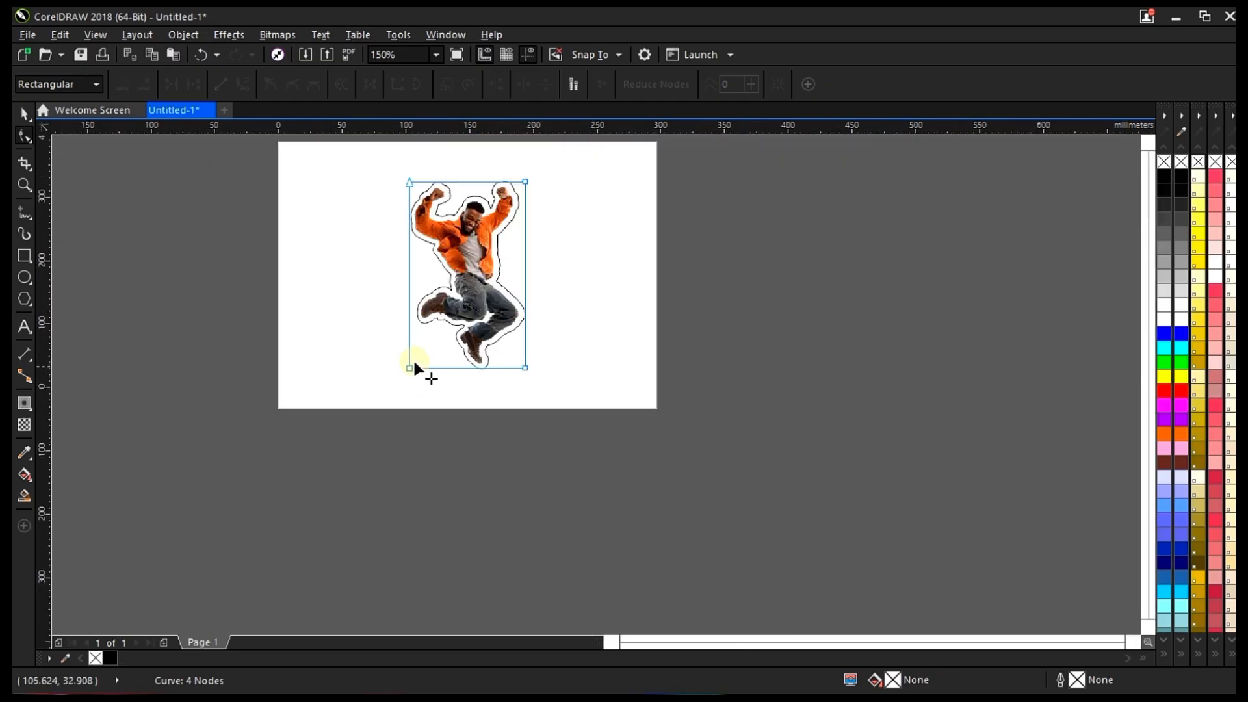
{"action": "scroll", "coordinate": [415, 177], "scroll_direction": "up", "scroll_amount": 4}
{"action": "scroll", "coordinate": [433, 207], "scroll_direction": "down", "scroll_amount": 4}
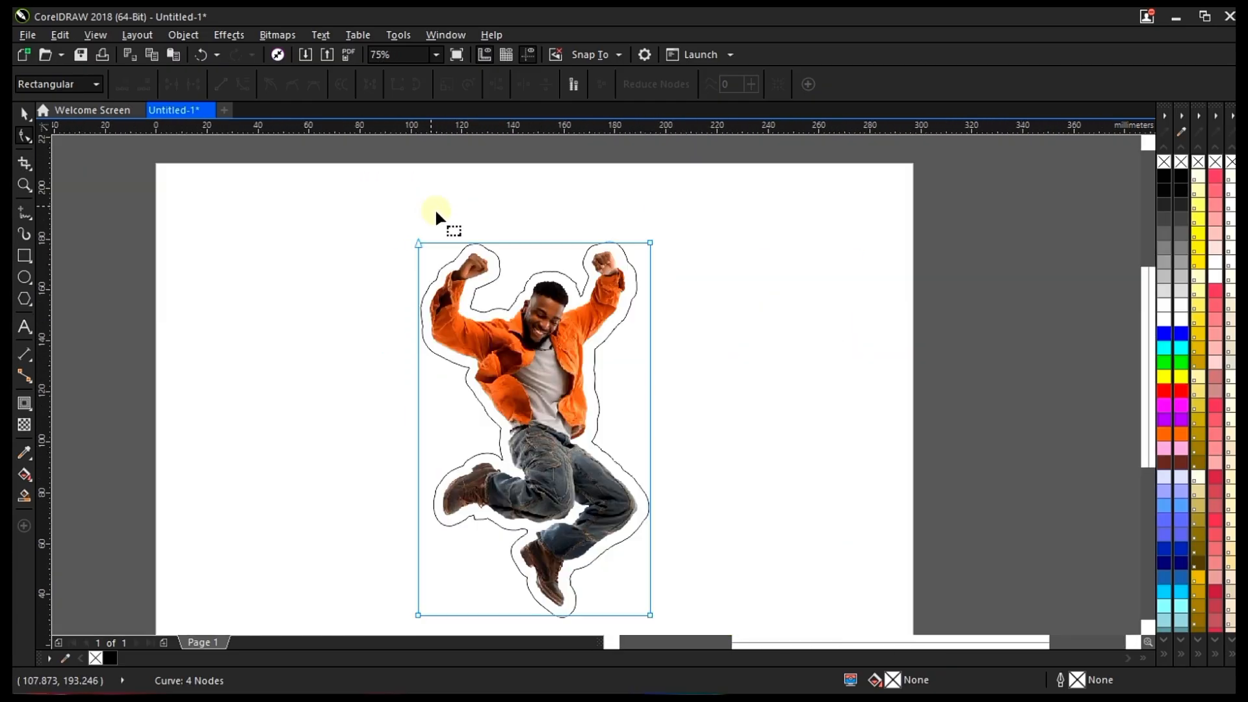
{"action": "scroll", "coordinate": [546, 306], "scroll_direction": "down", "scroll_amount": 2}
{"action": "scroll", "coordinate": [520, 360], "scroll_direction": "up", "scroll_amount": 1}
{"action": "scroll", "coordinate": [520, 360], "scroll_direction": "up", "scroll_amount": 4}
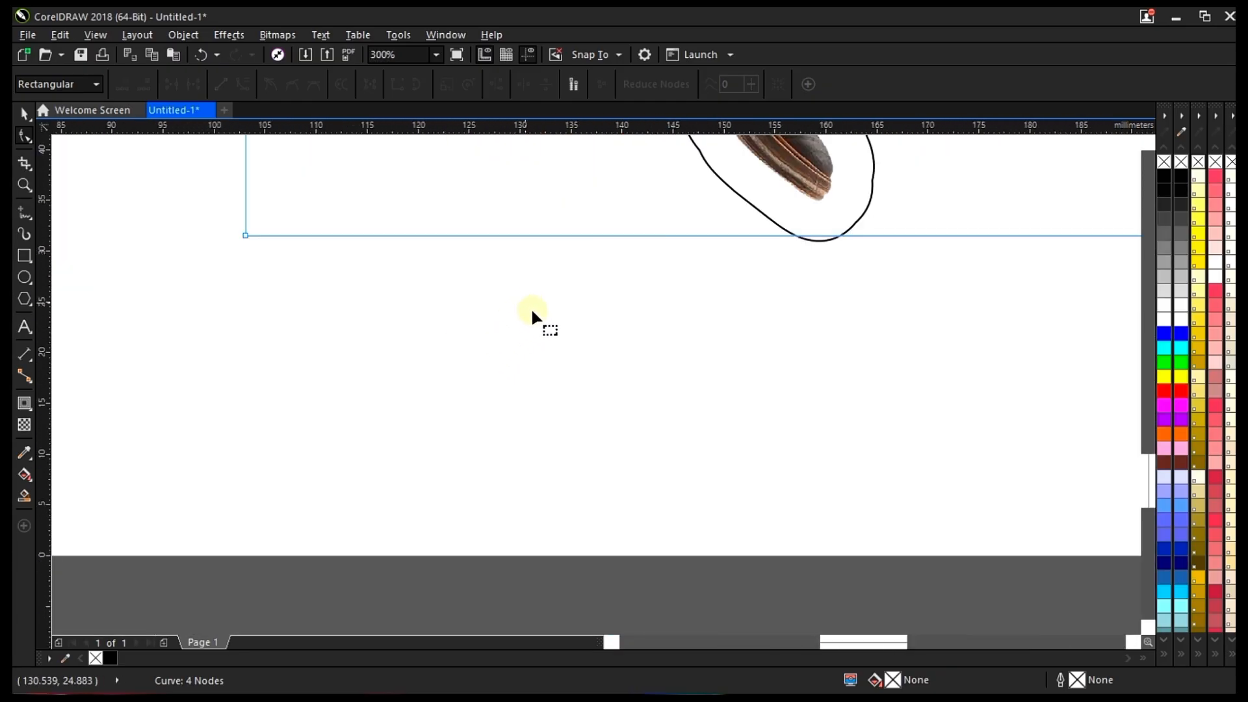
{"action": "scroll", "coordinate": [532, 316], "scroll_direction": "down", "scroll_amount": 3}
{"action": "scroll", "coordinate": [519, 307], "scroll_direction": "up", "scroll_amount": 1}
{"action": "scroll", "coordinate": [505, 284], "scroll_direction": "up", "scroll_amount": 2}
{"action": "scroll", "coordinate": [346, 342], "scroll_direction": "down", "scroll_amount": 2}
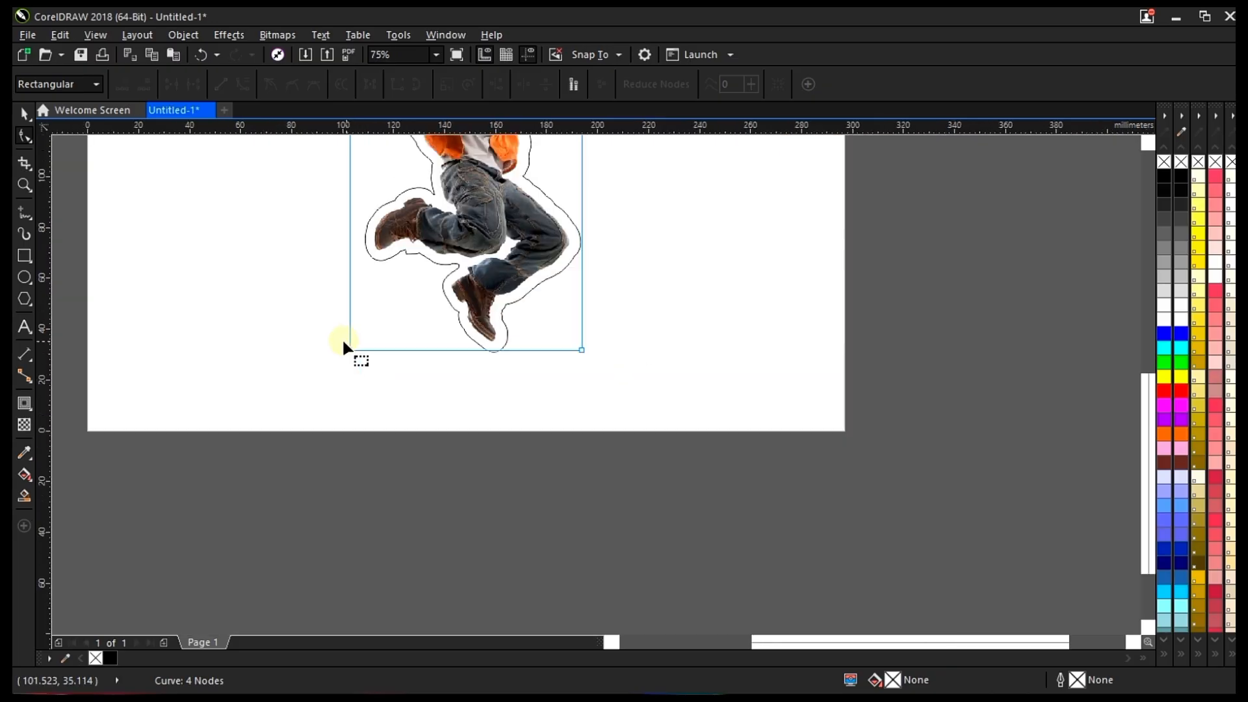
{"action": "scroll", "coordinate": [322, 327], "scroll_direction": "up", "scroll_amount": 1}
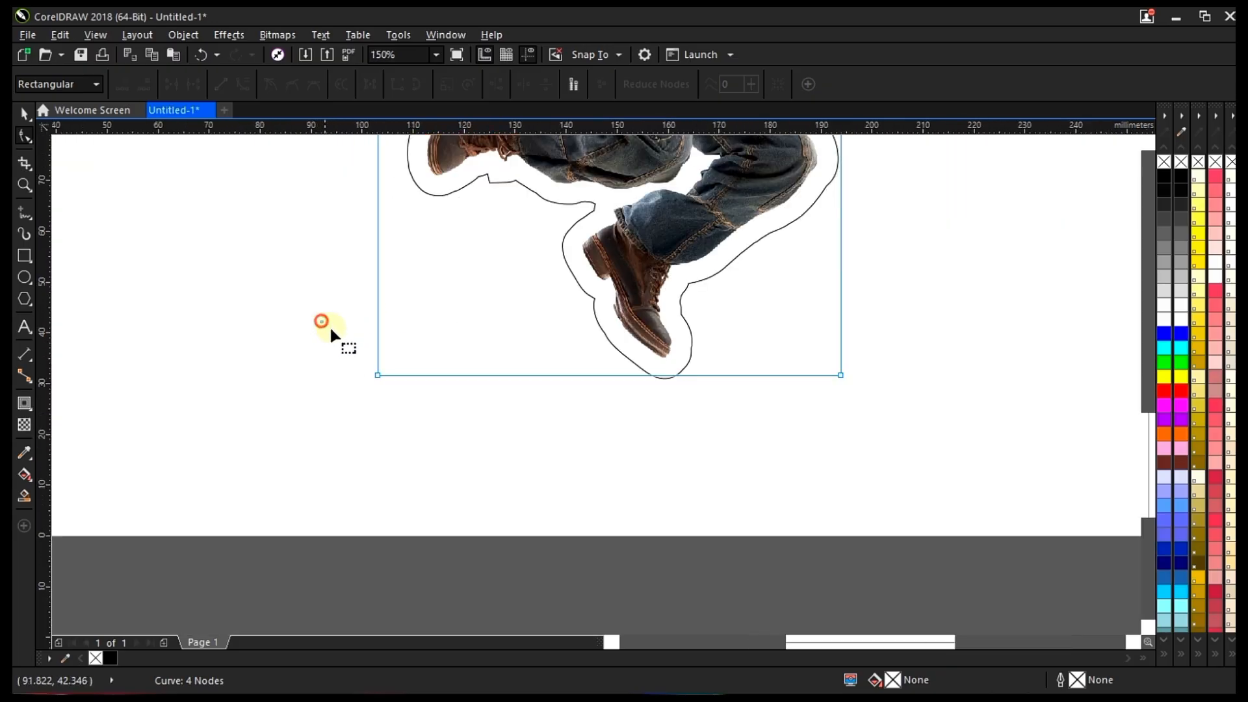
{"action": "left_click_drag", "start_coordinate": [321, 321], "coordinate": [1002, 442]}
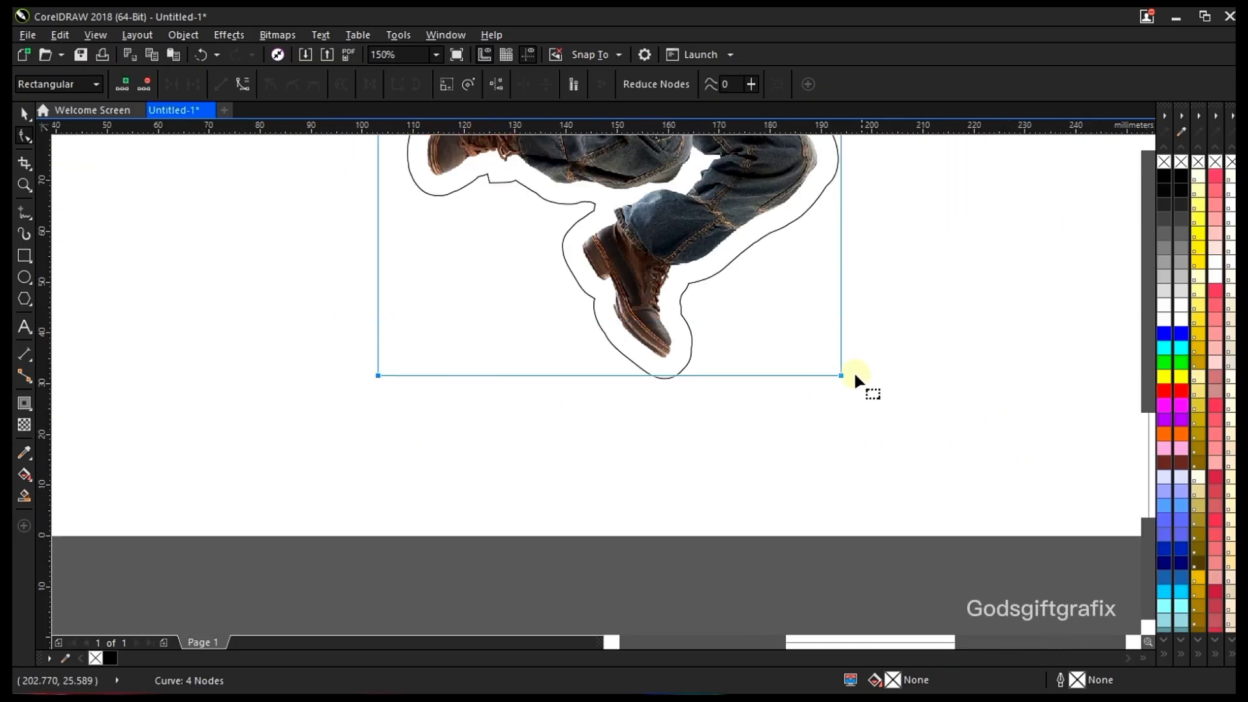
{"action": "left_click_drag", "start_coordinate": [840, 373], "coordinate": [836, 360]}
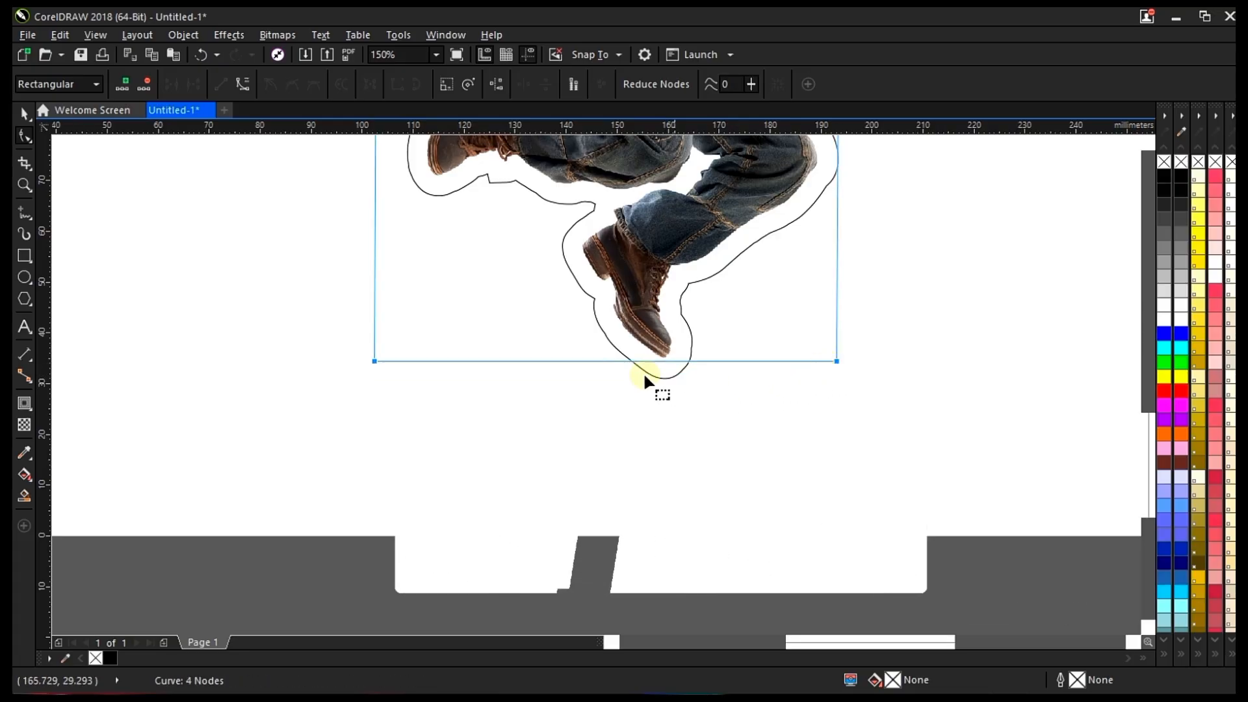
Try to move the bitmap's bottom corner nodes further up across the boot, and undo that node move.
{"action": "scroll", "coordinate": [647, 369], "scroll_direction": "up", "scroll_amount": 1}
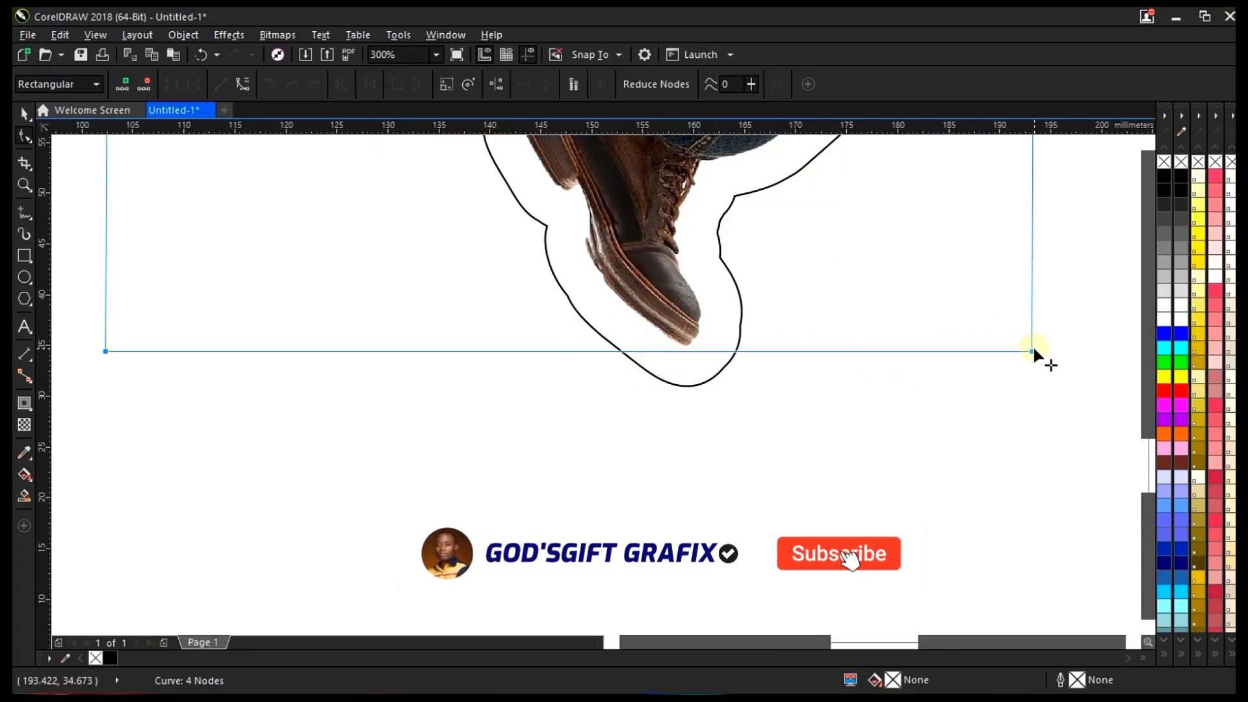
{"action": "left_click_drag", "start_coordinate": [1033, 351], "coordinate": [1022, 309]}
{"action": "scroll", "coordinate": [872, 354], "scroll_direction": "down", "scroll_amount": 2}
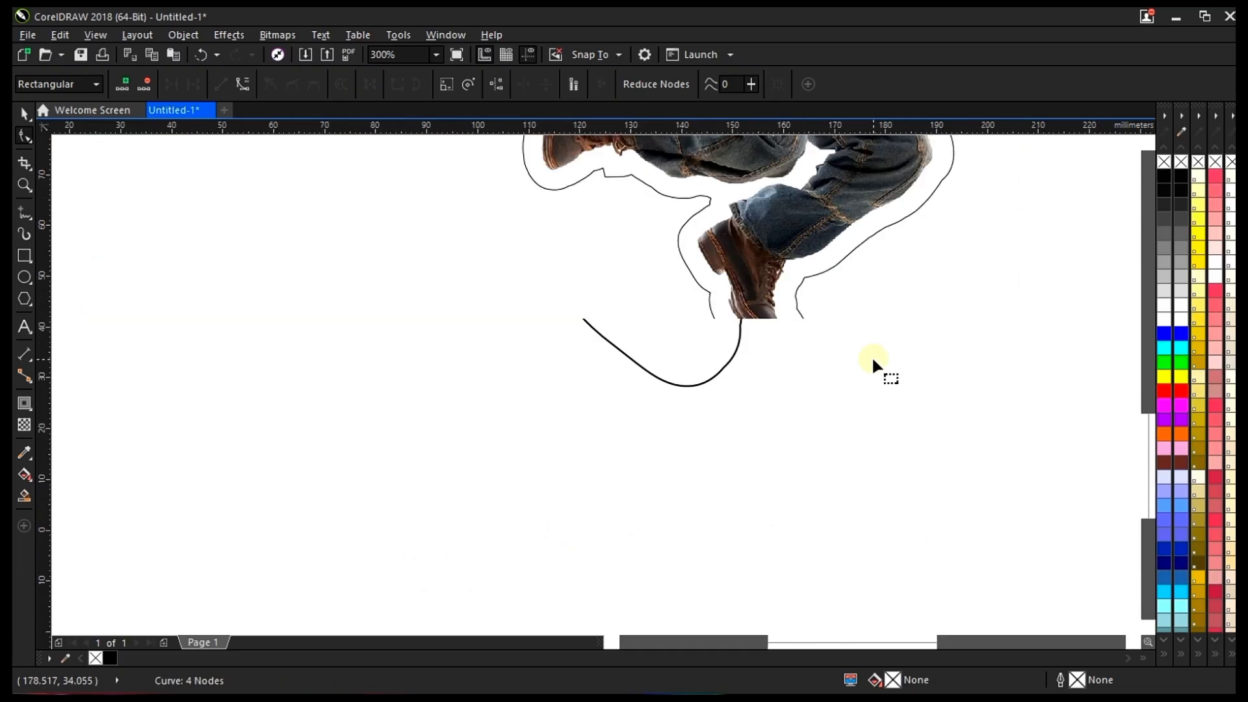
{"action": "scroll", "coordinate": [870, 336], "scroll_direction": "up", "scroll_amount": 2}
{"action": "key", "text": "ctrl+z"}
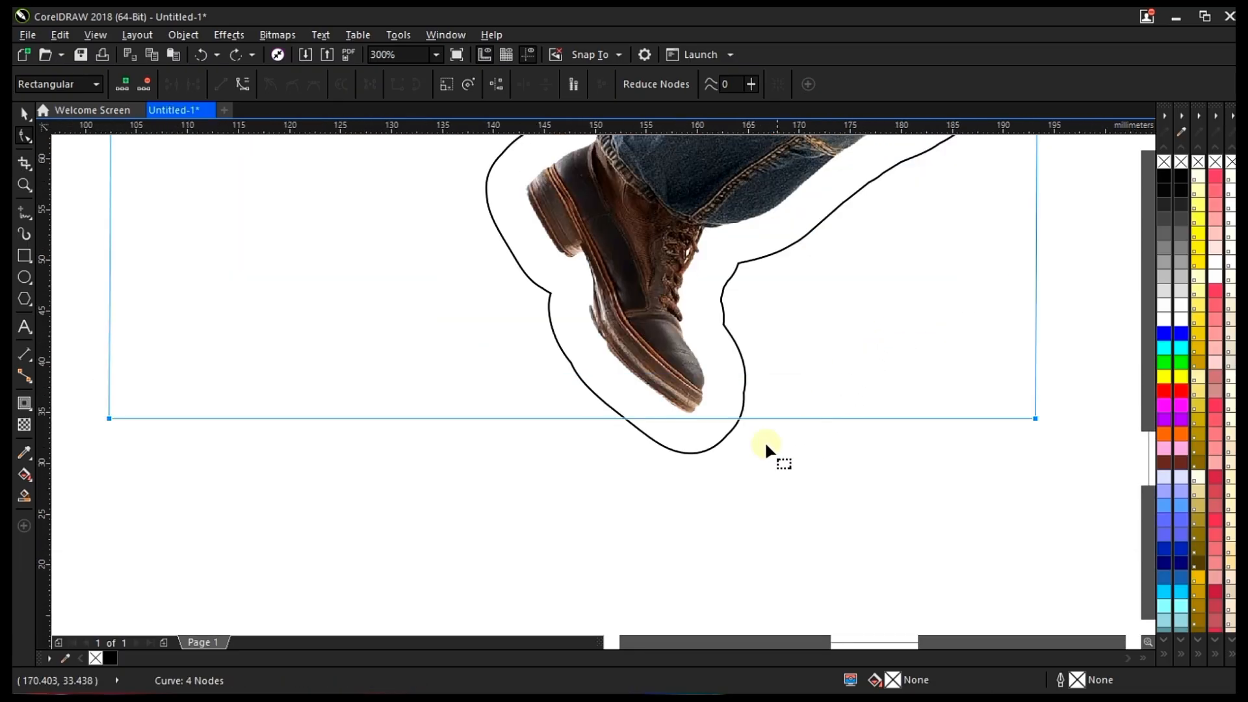
Select the contour line around the jumping man and fill it, trying dark blue before settling on cyan (#00FFFF).
{"action": "scroll", "coordinate": [670, 450], "scroll_direction": "up", "scroll_amount": 2}
{"action": "key", "text": "space"}
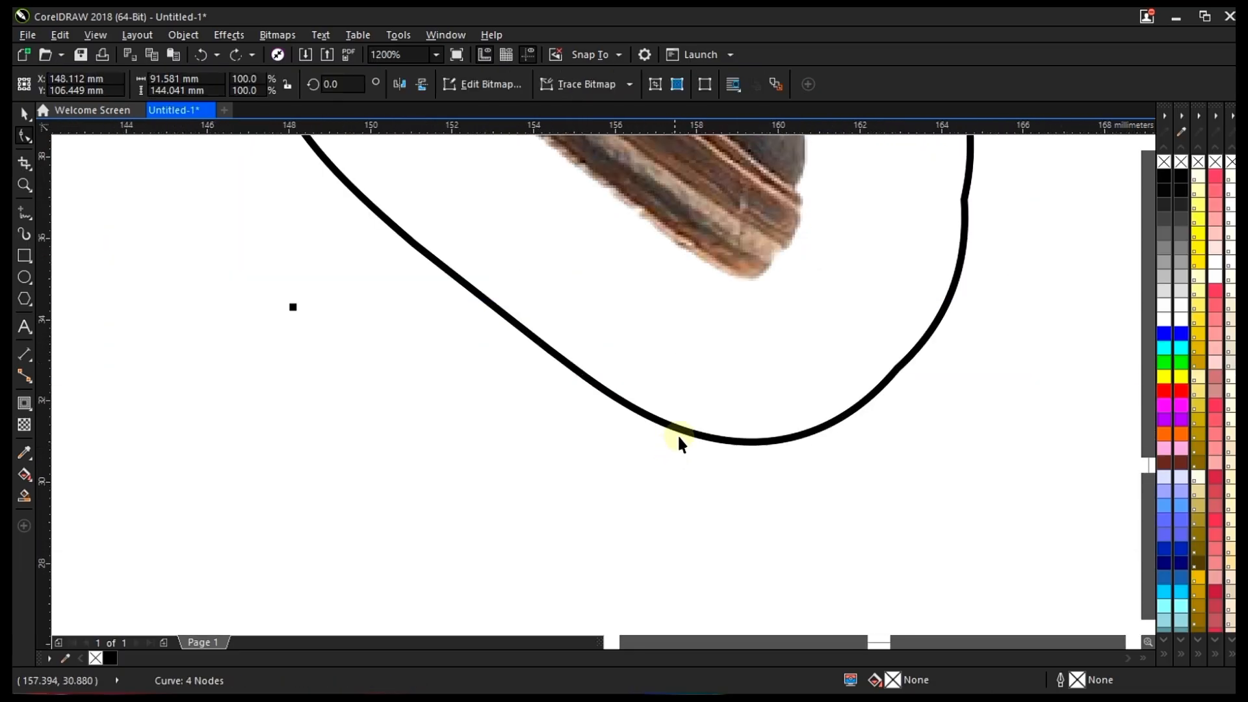
{"action": "left_click", "coordinate": [672, 432]}
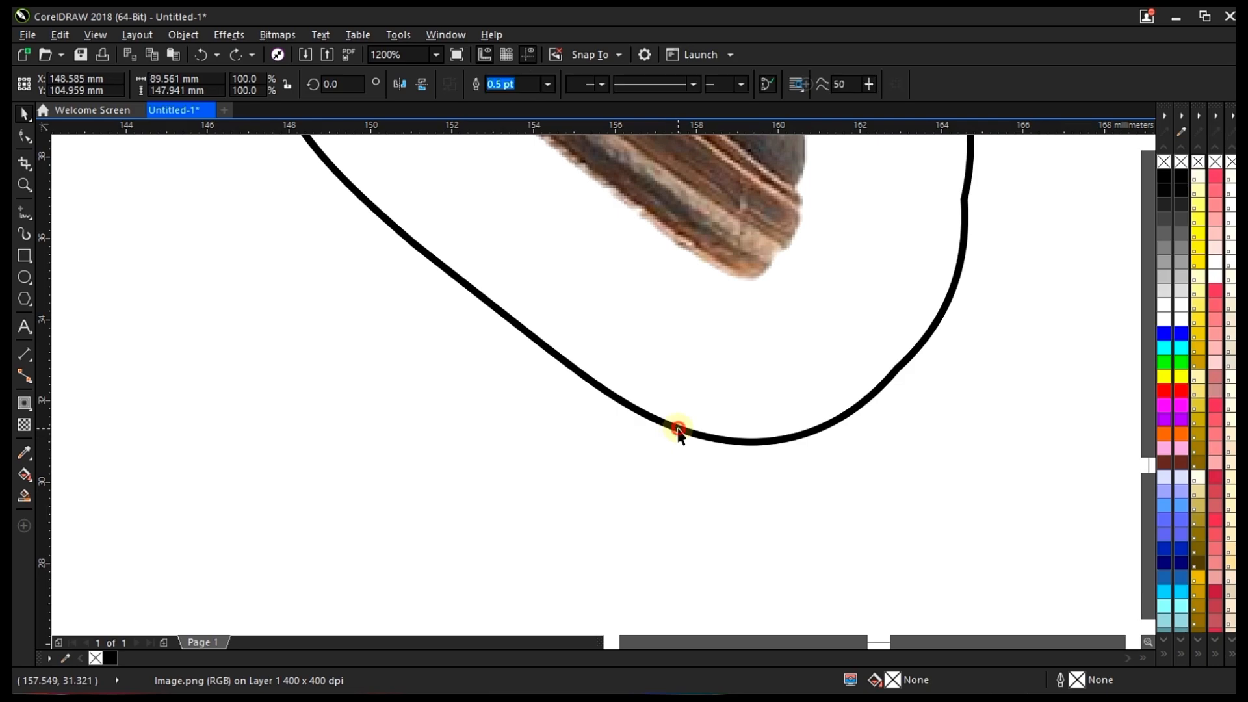
{"action": "scroll", "coordinate": [636, 453], "scroll_direction": "down", "scroll_amount": 7}
{"action": "scroll", "coordinate": [670, 393], "scroll_direction": "up", "scroll_amount": 3}
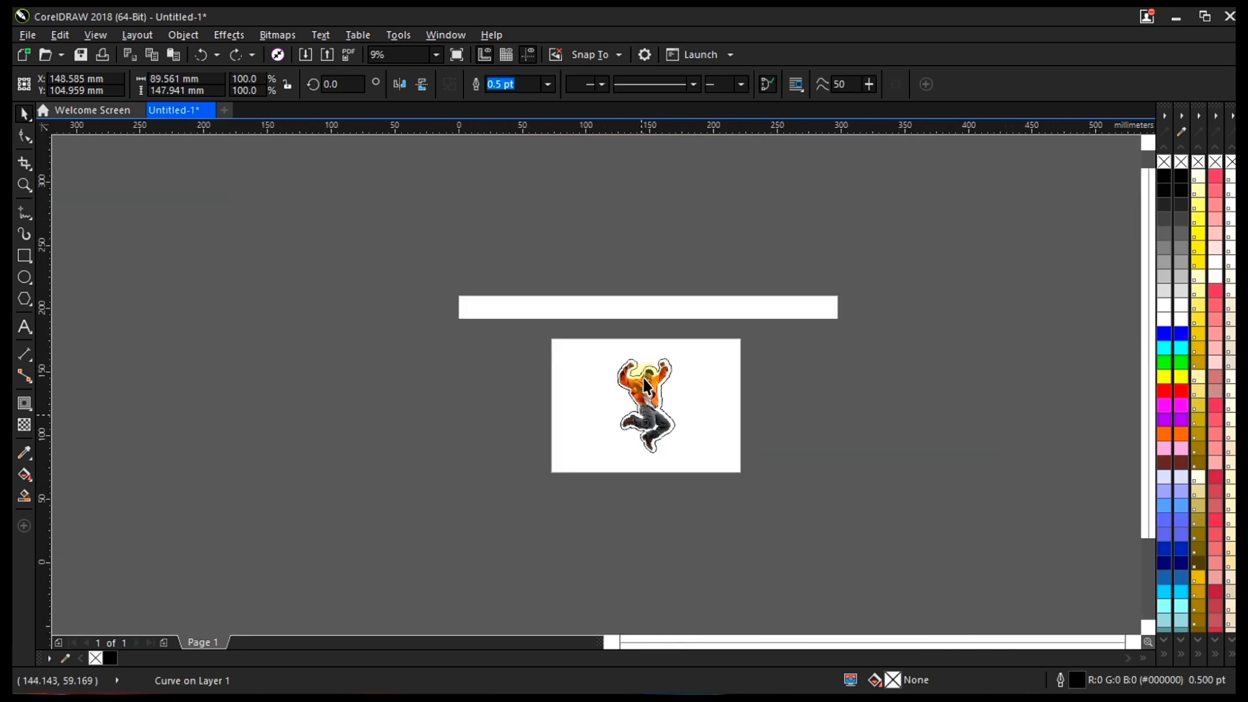
{"action": "scroll", "coordinate": [660, 455], "scroll_direction": "down", "scroll_amount": 2}
{"action": "scroll", "coordinate": [676, 364], "scroll_direction": "up", "scroll_amount": 1}
{"action": "scroll", "coordinate": [681, 332], "scroll_direction": "up", "scroll_amount": 1}
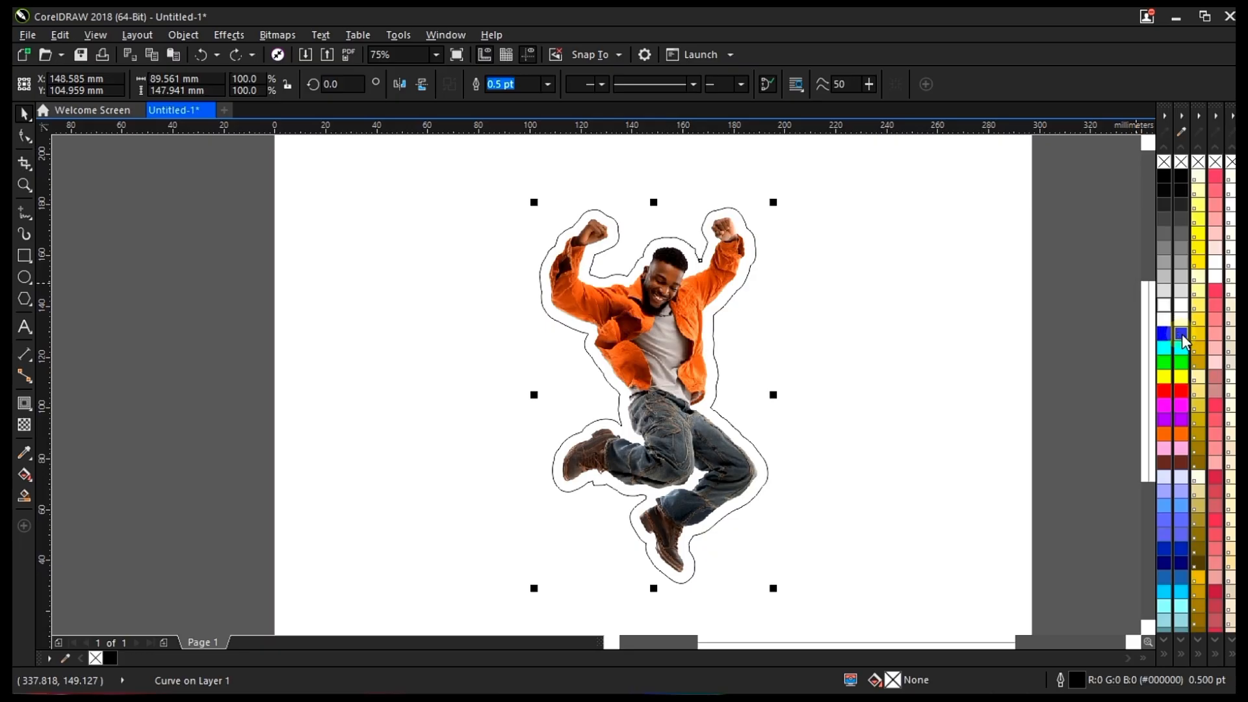
{"action": "left_click", "coordinate": [1165, 561]}
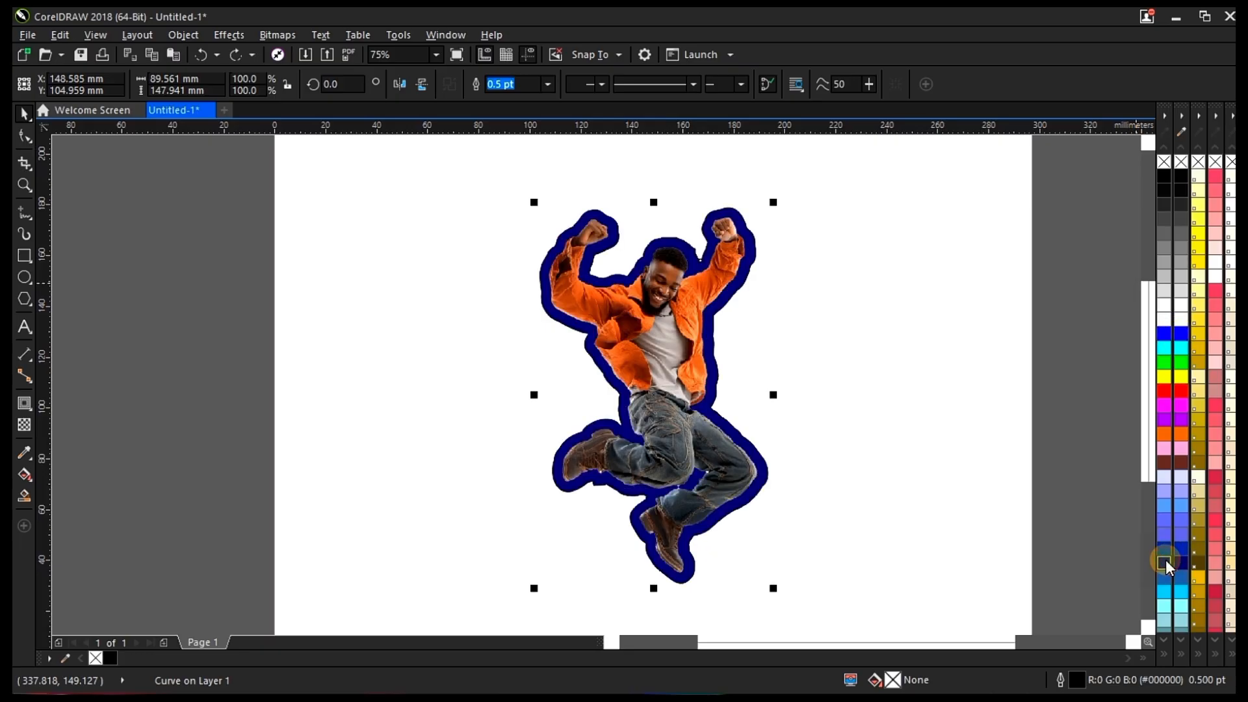
{"action": "left_click", "coordinate": [1164, 346]}
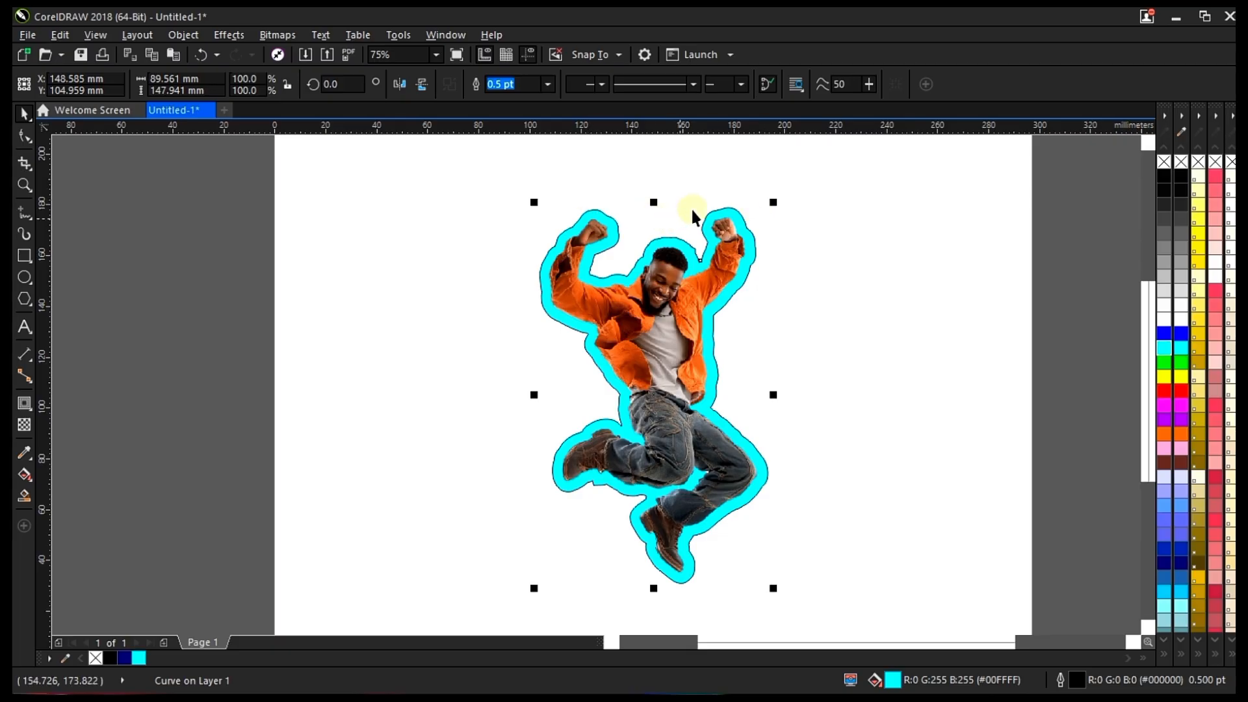
Check the black edge of the cyan contour shape up close and remove its outline colour.
{"action": "scroll", "coordinate": [693, 207], "scroll_direction": "up", "scroll_amount": 10}
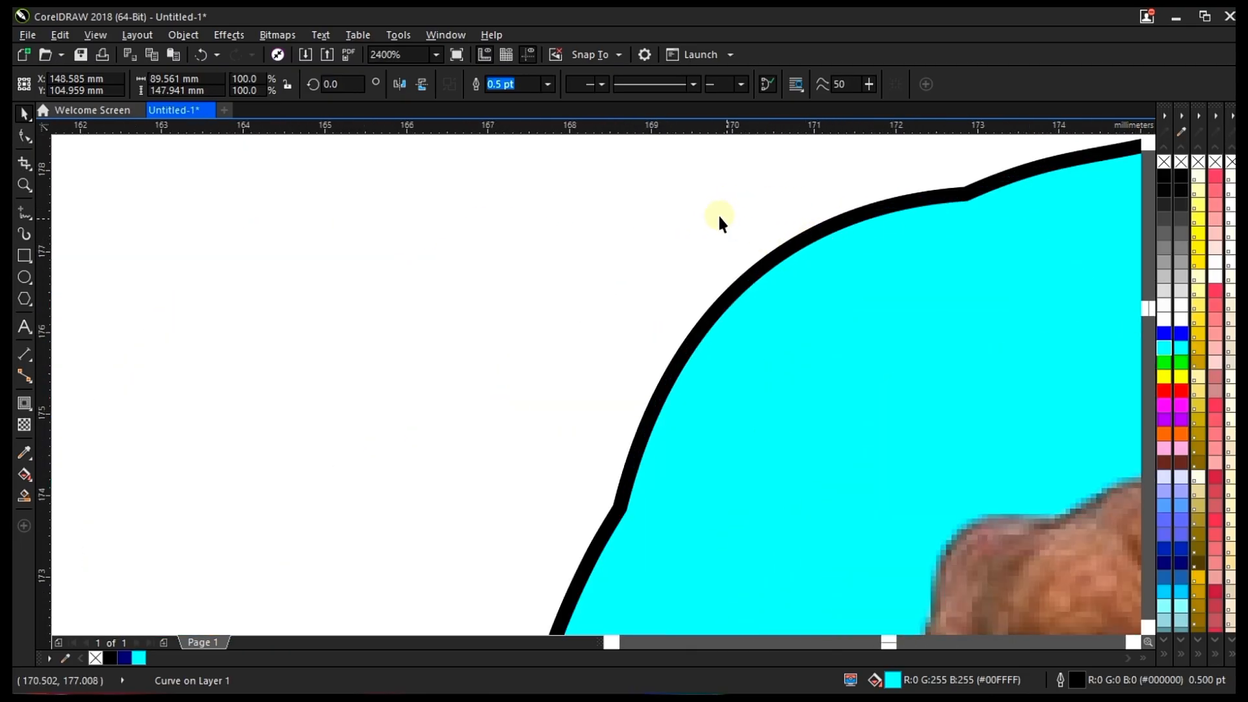
{"action": "scroll", "coordinate": [718, 213], "scroll_direction": "down", "scroll_amount": 10}
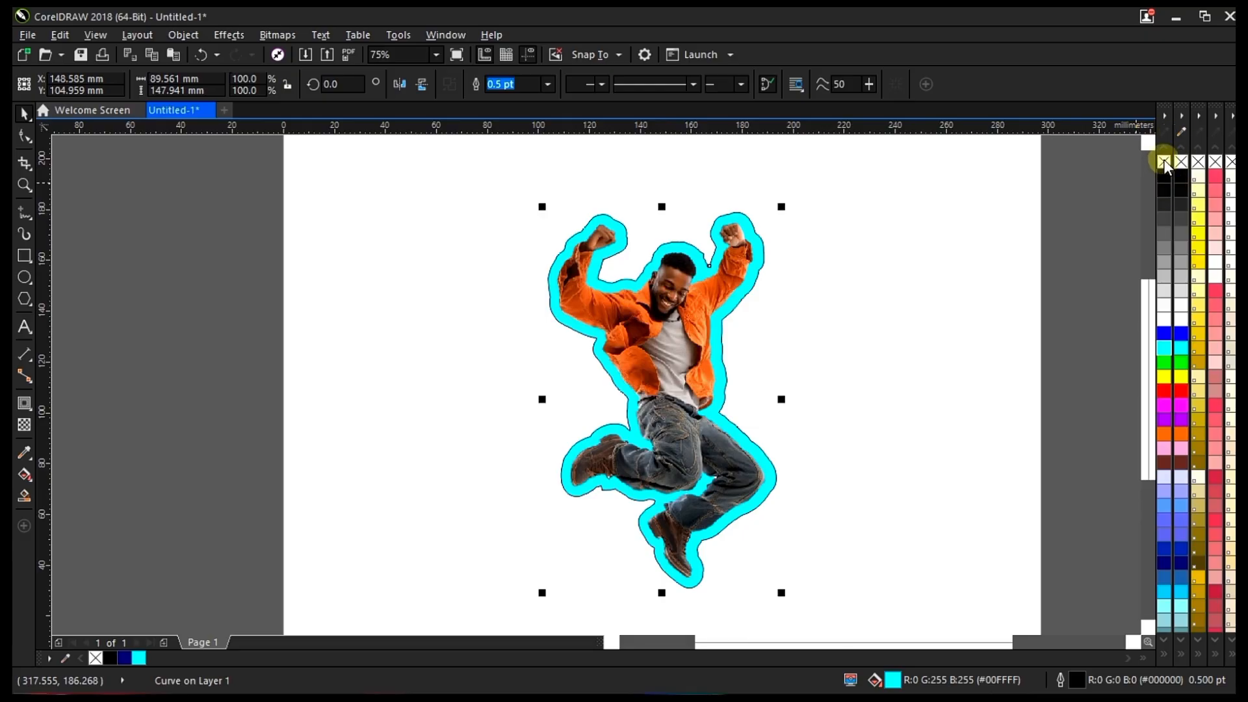
{"action": "right_click", "coordinate": [1163, 163]}
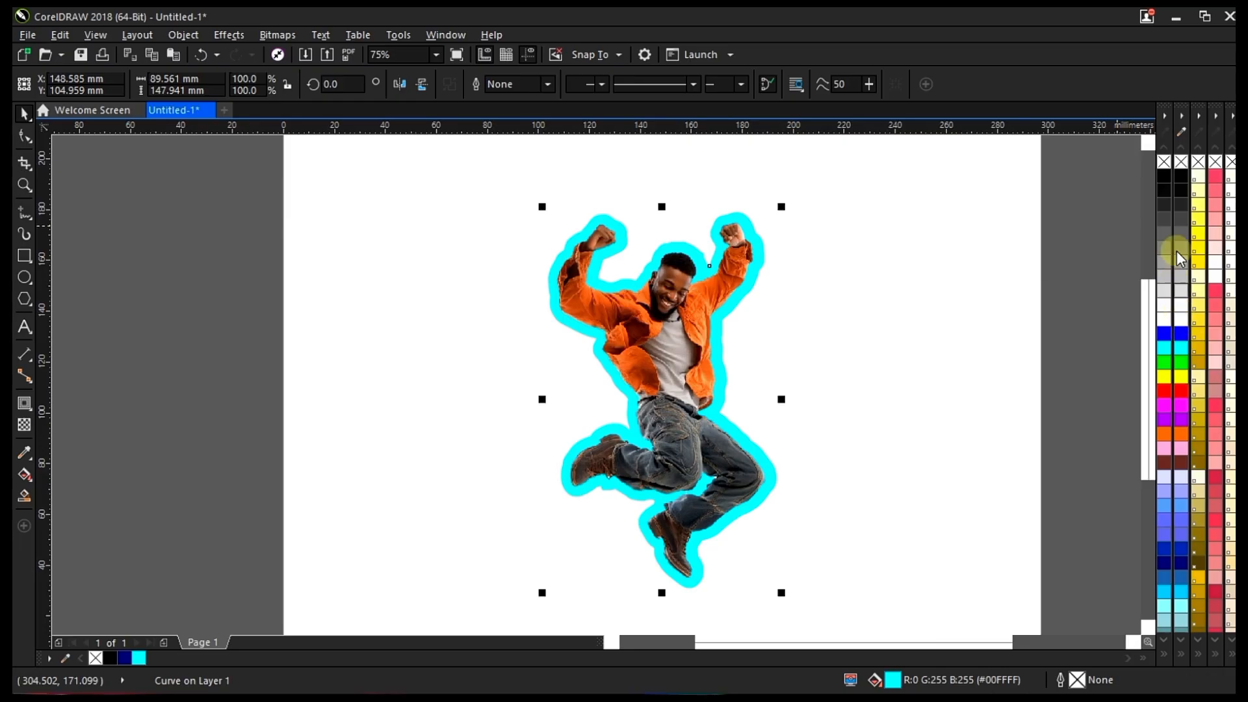
Try dark grey, yellow and red fills on the contour shape, and set the fill back to cyan.
{"action": "left_click", "coordinate": [1165, 205]}
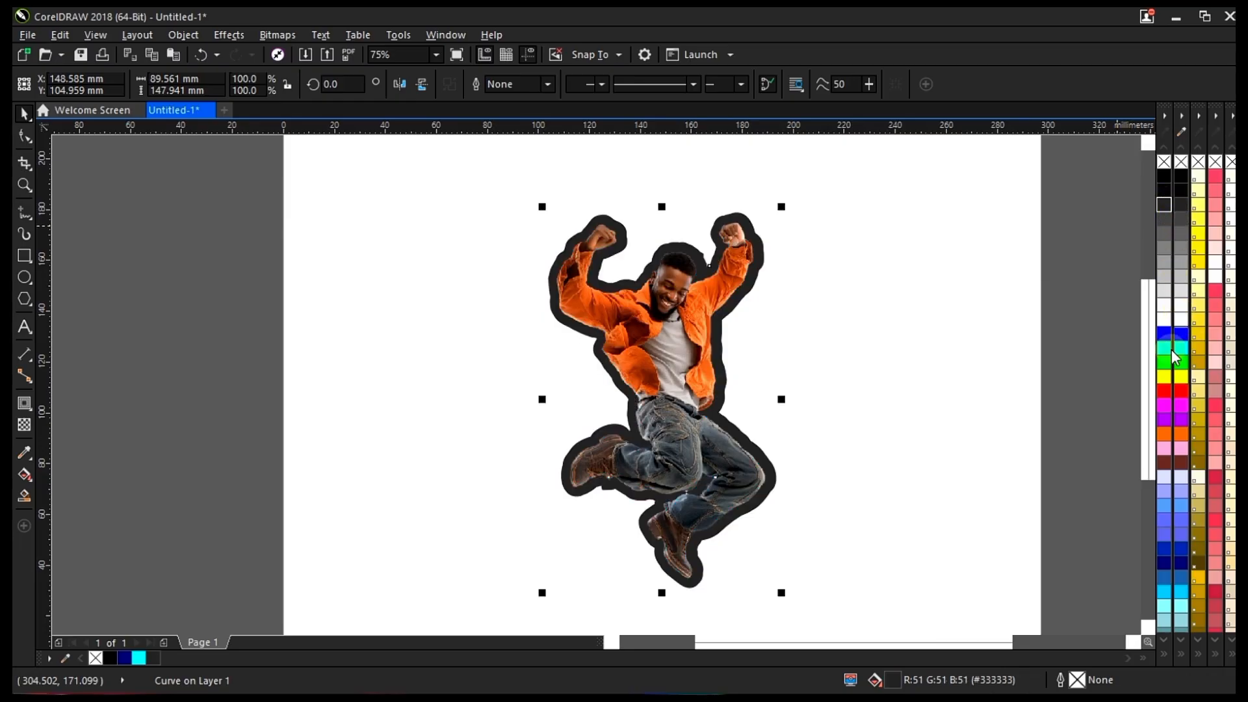
{"action": "left_click", "coordinate": [1164, 377]}
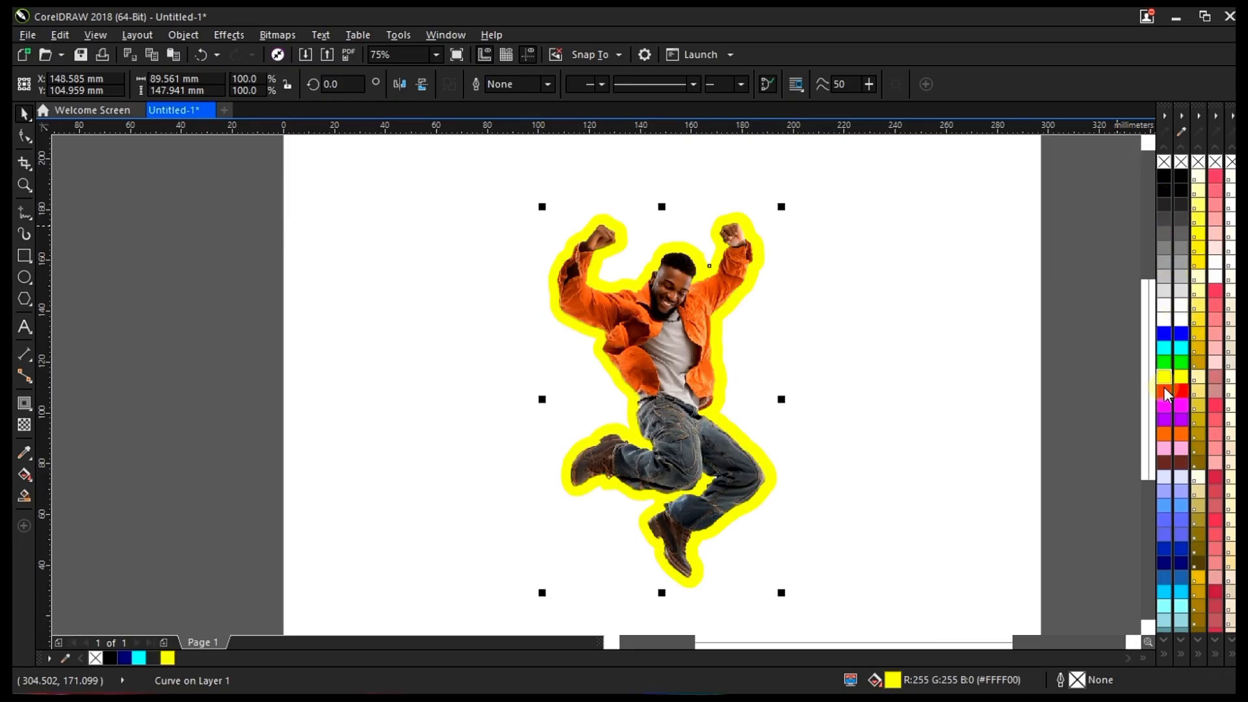
{"action": "left_click", "coordinate": [1164, 391]}
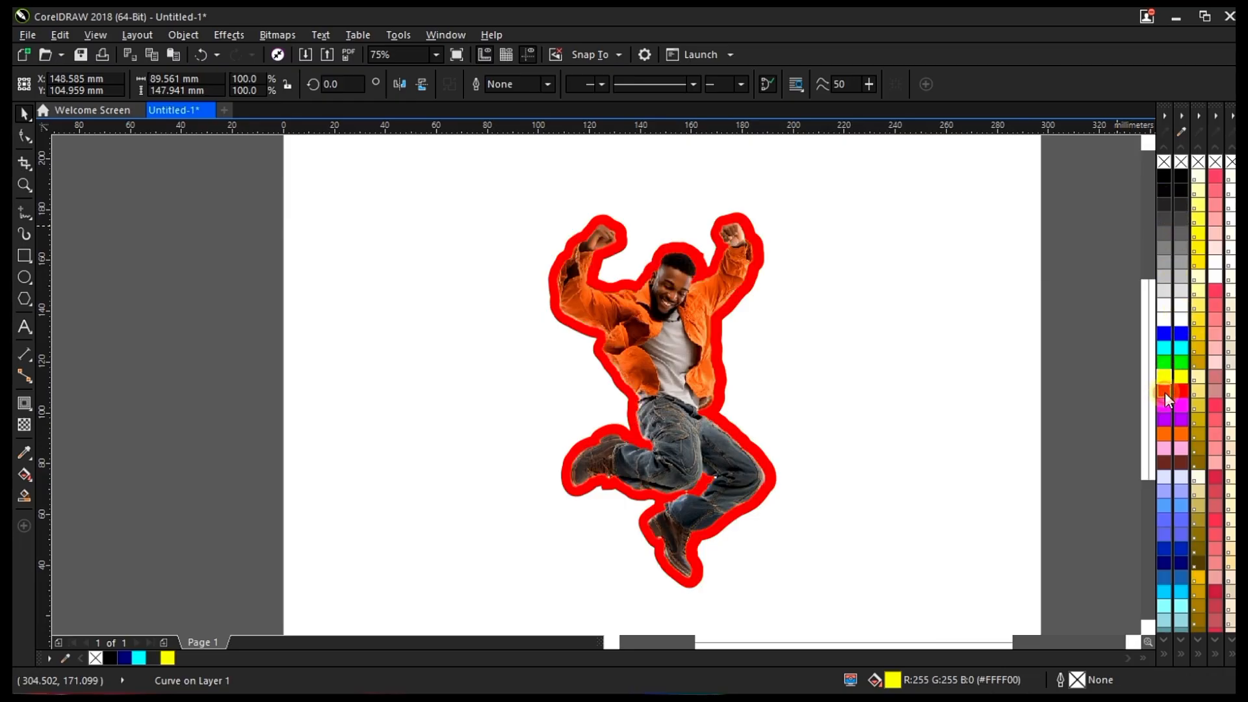
{"action": "left_click", "coordinate": [1164, 350]}
Preview the finished outline effect in full screen, return to the drawing and deselect the contour shape.
{"action": "right_click", "coordinate": [933, 221]}
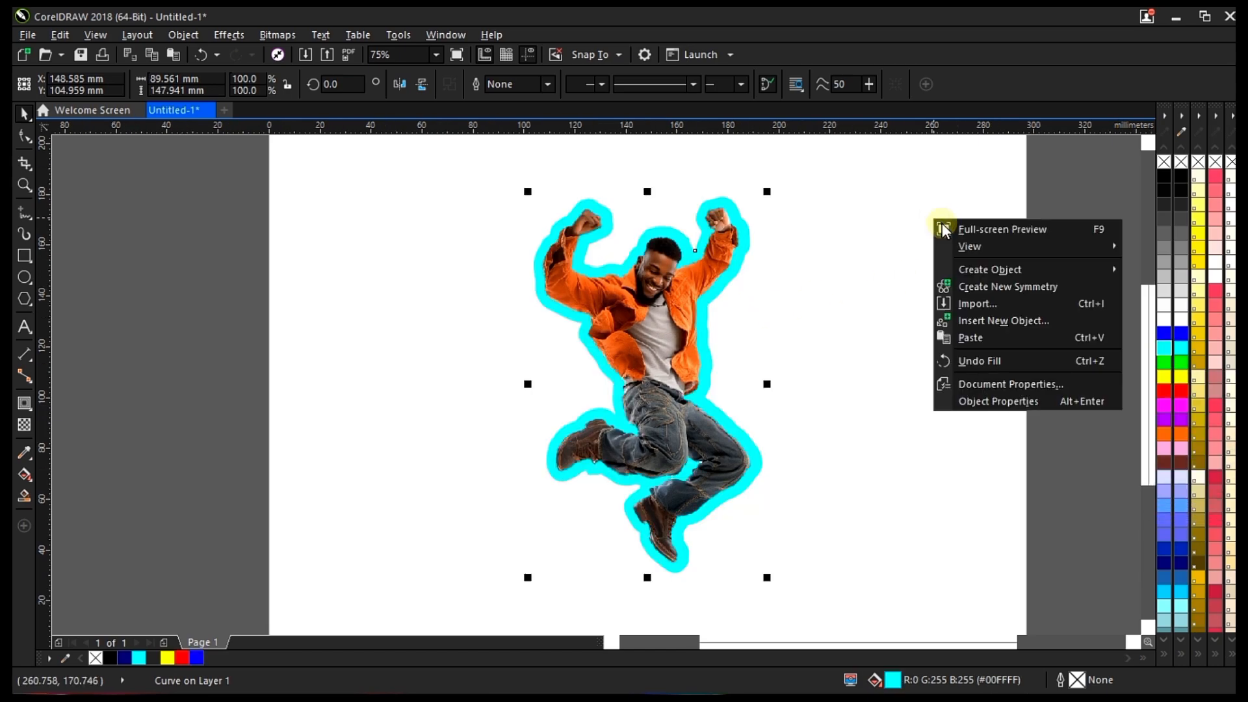
{"action": "left_click", "coordinate": [944, 229]}
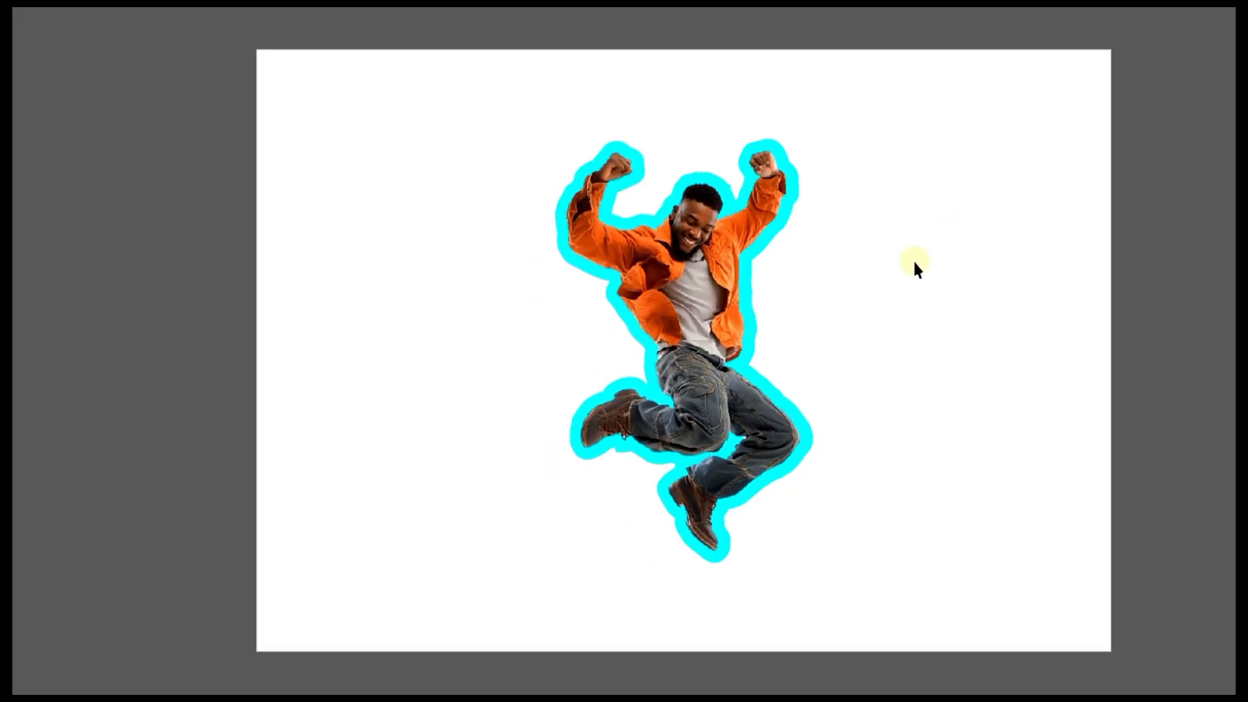
{"action": "left_click", "coordinate": [817, 365]}
{"action": "left_click", "coordinate": [817, 364]}
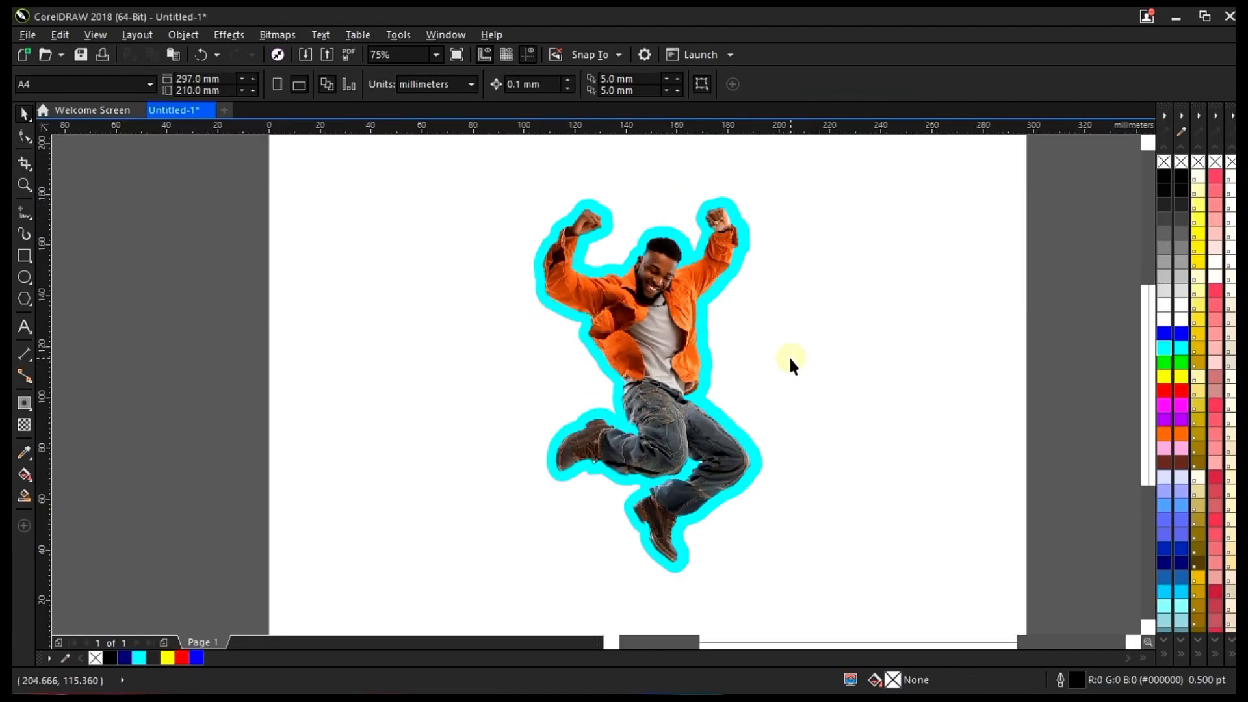